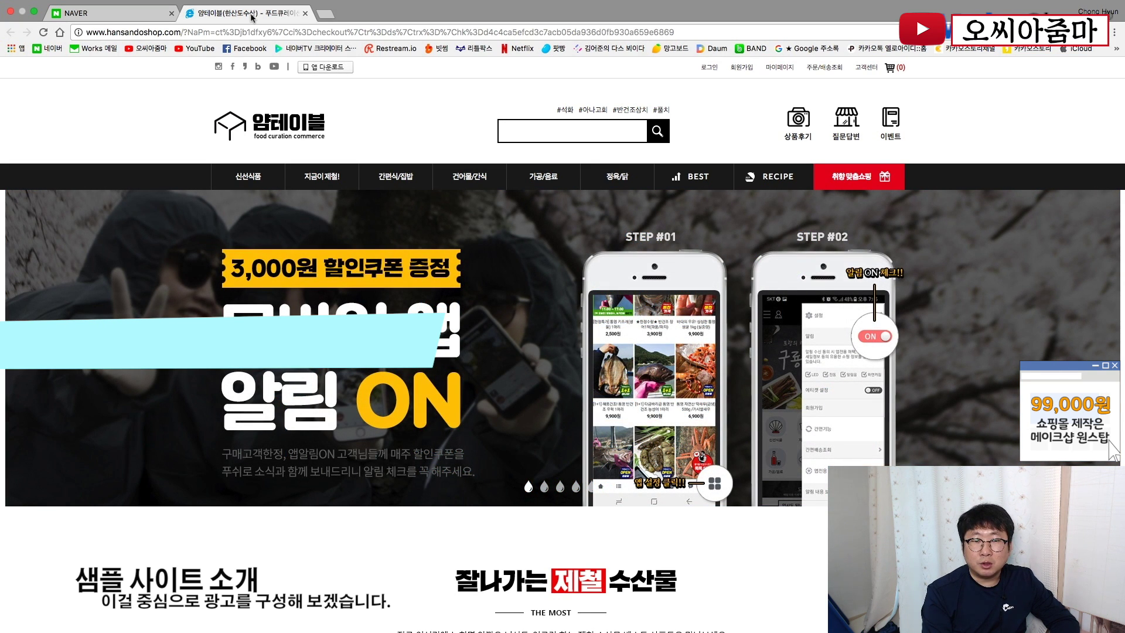
# Search Naver for "네이버 광고" and open the Naver search ad site (searchad.naver.com) from the results
pyautogui.click(111, 13)
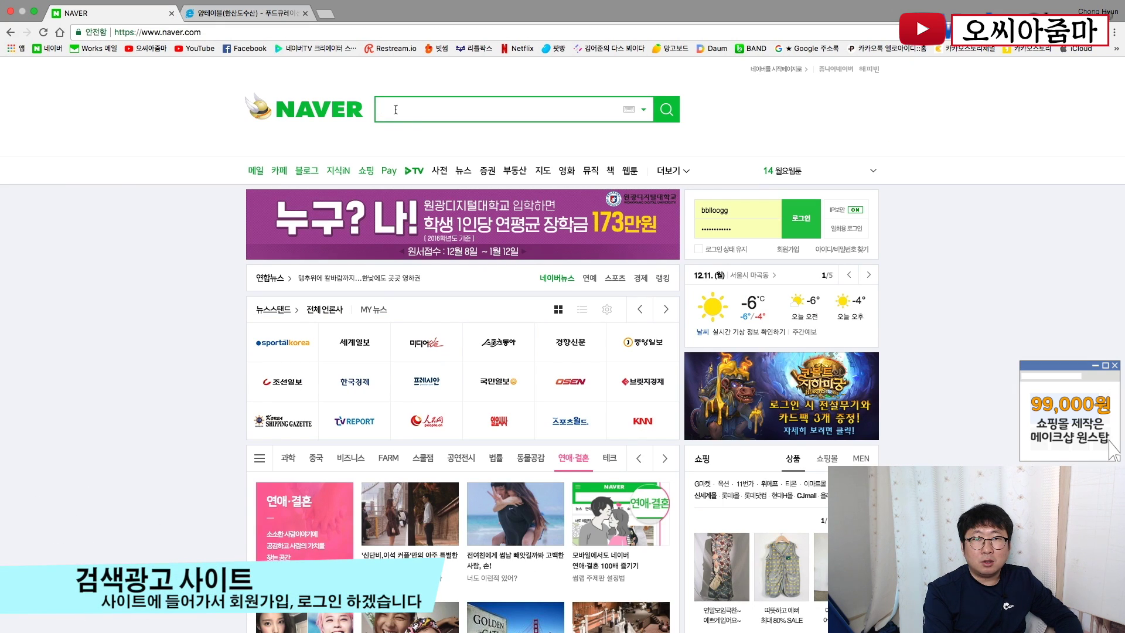
pyautogui.click(396, 110)
pyautogui.write('네이버 광고')
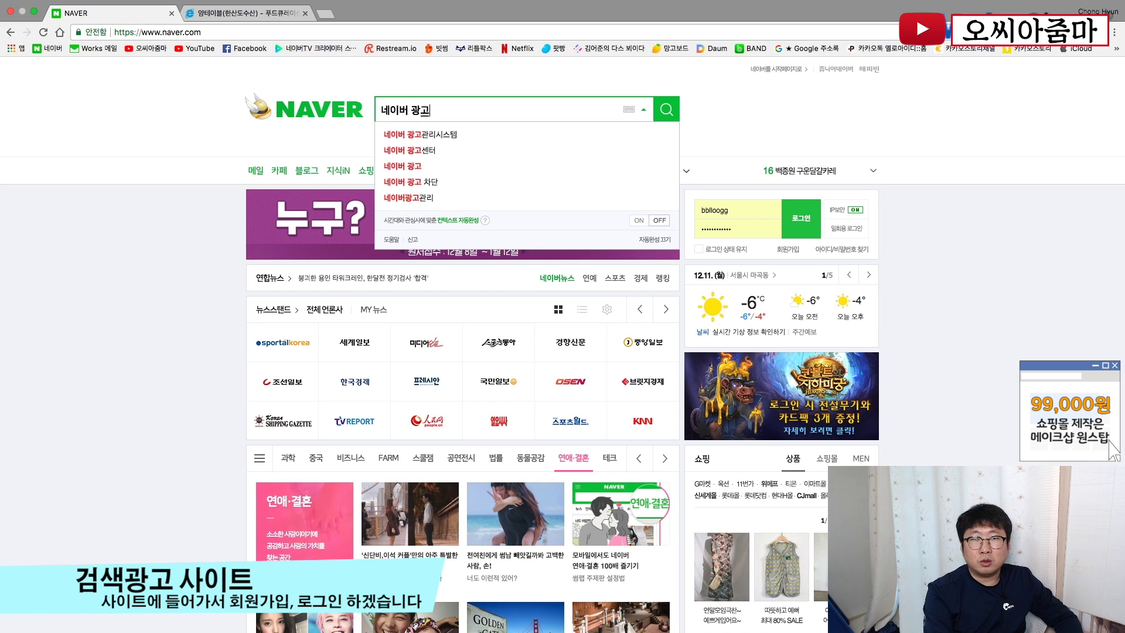
pyautogui.press('Return')
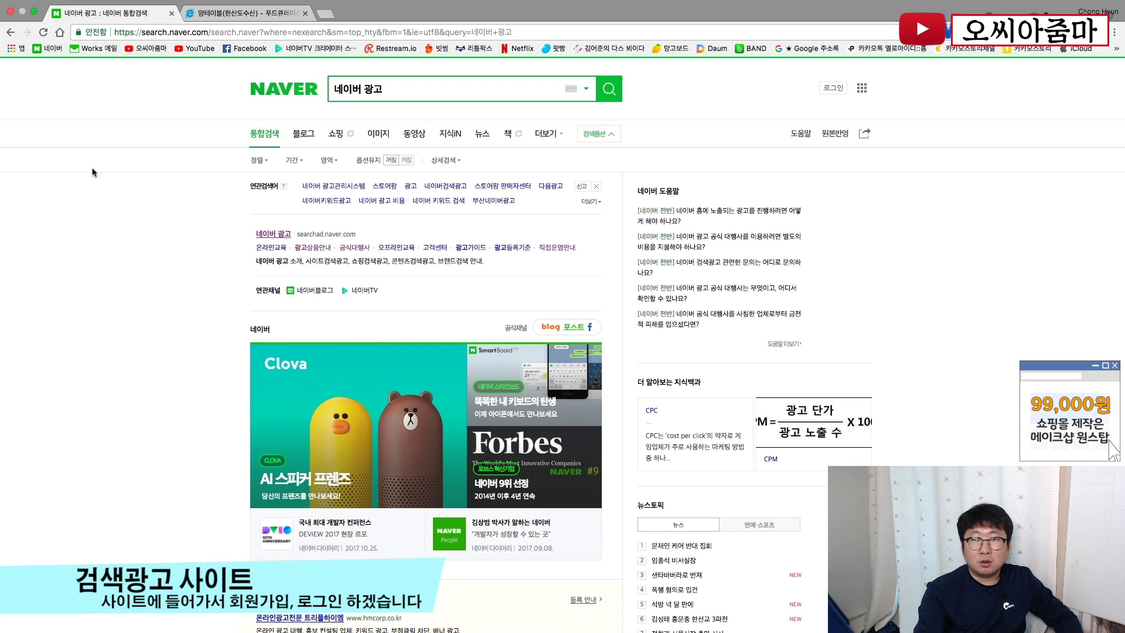
pyautogui.click(326, 237)
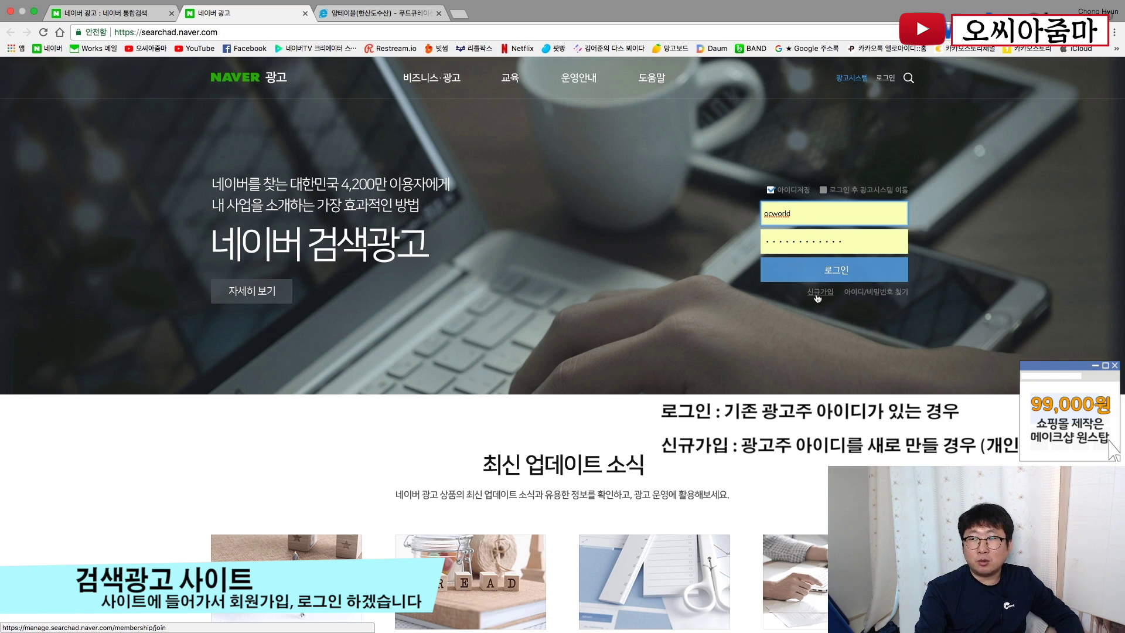
# Log in to the advertiser account and open the keyword tool (키워드 도구) in the ad system (광고시스템)
pyautogui.click(796, 271)
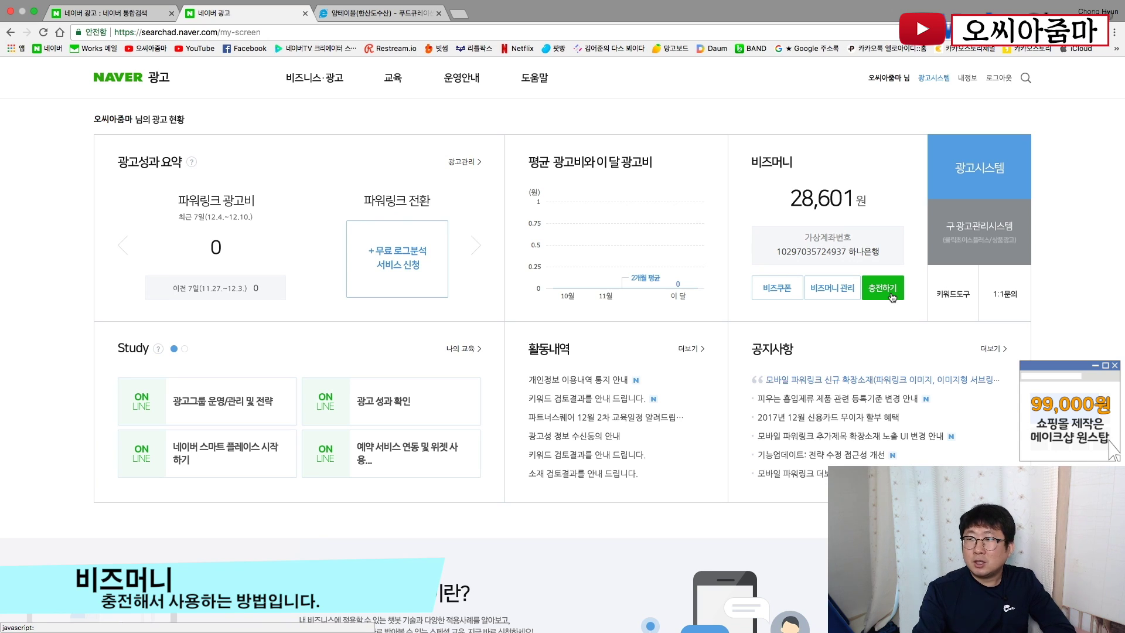
pyautogui.click(981, 170)
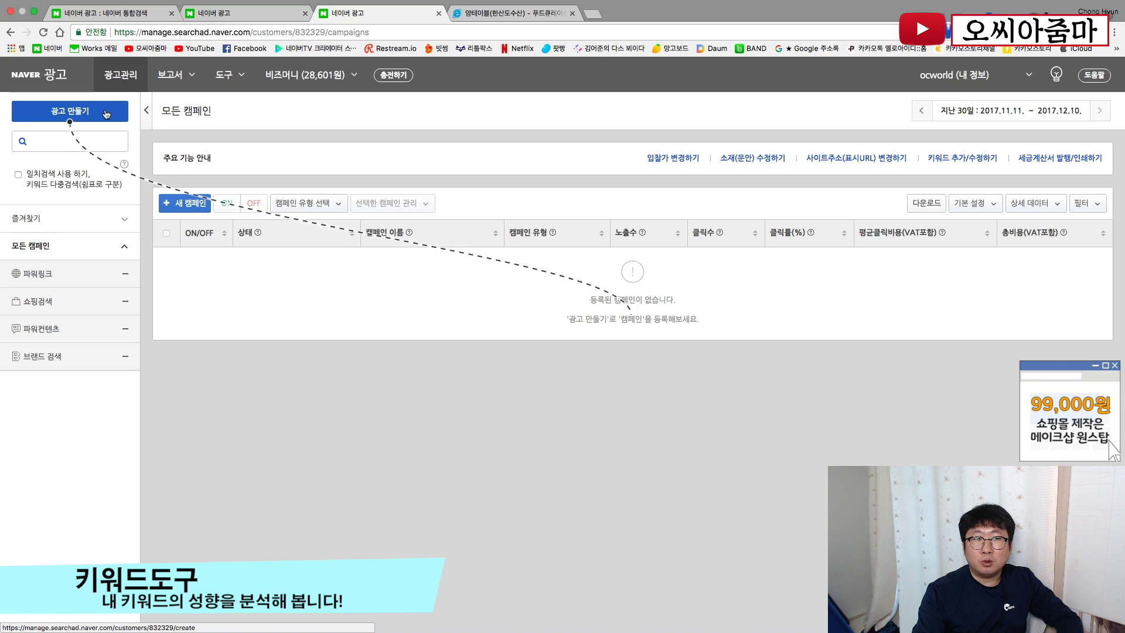
pyautogui.click(227, 75)
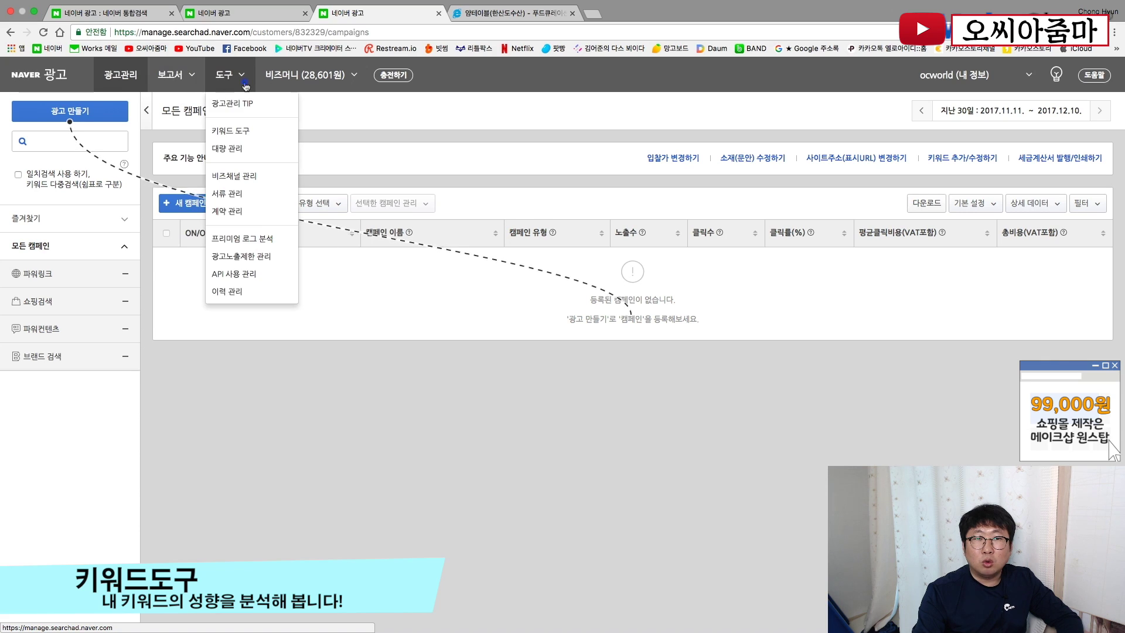
pyautogui.click(245, 132)
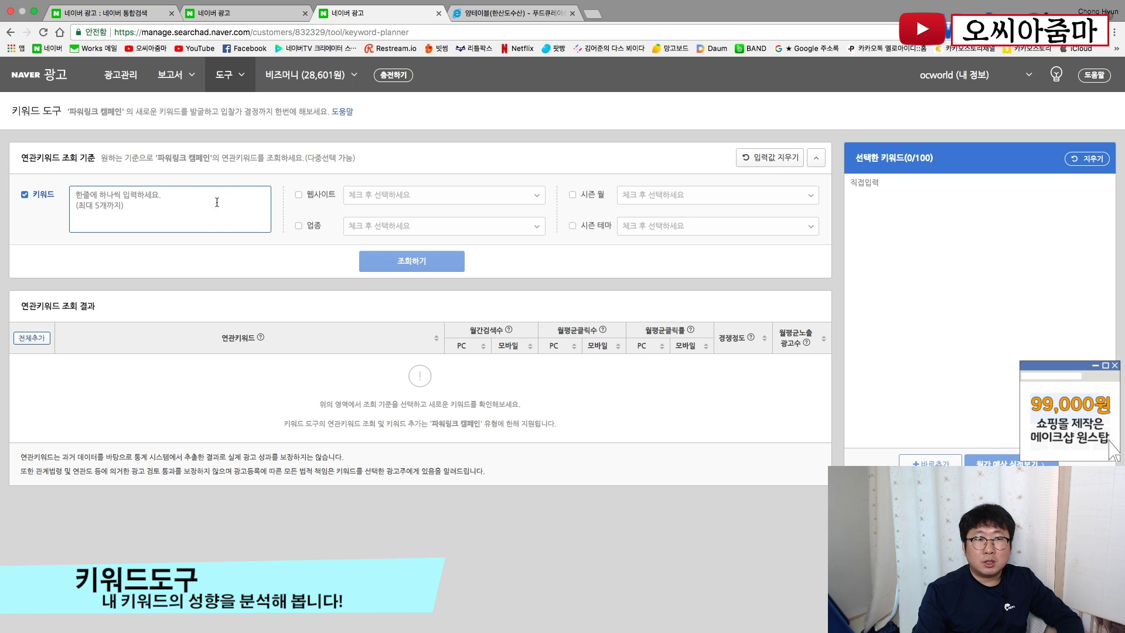
# Switch to the sample shop 얌테이블 and look through the seafood products (수산) under 신선식품 for keyword ideas
pyautogui.click(512, 13)
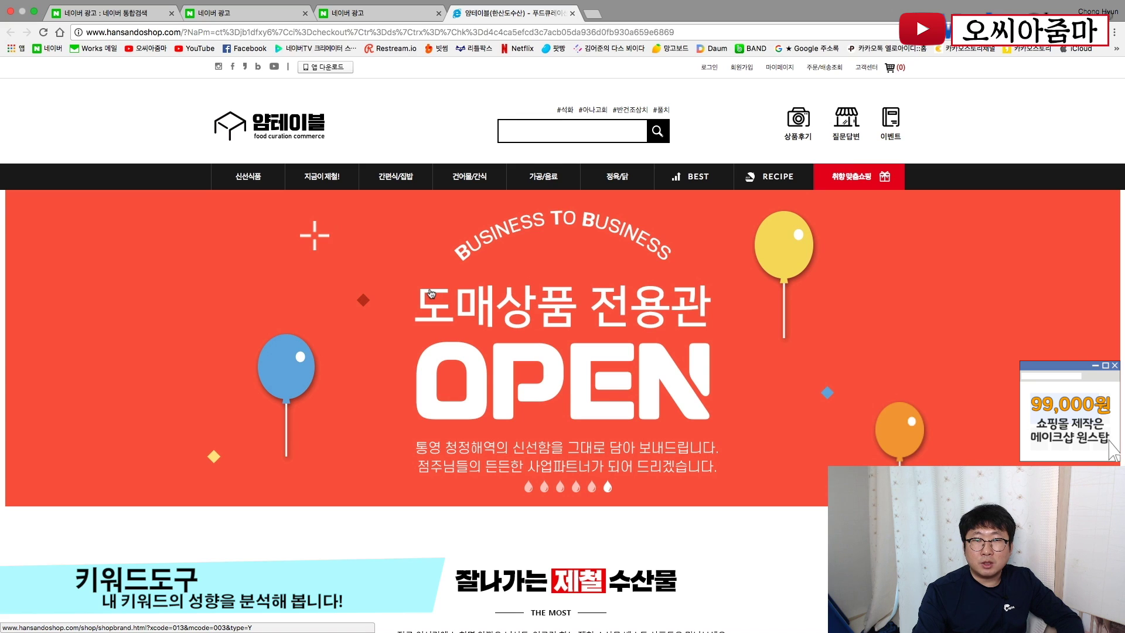
pyautogui.moveTo(258, 178)
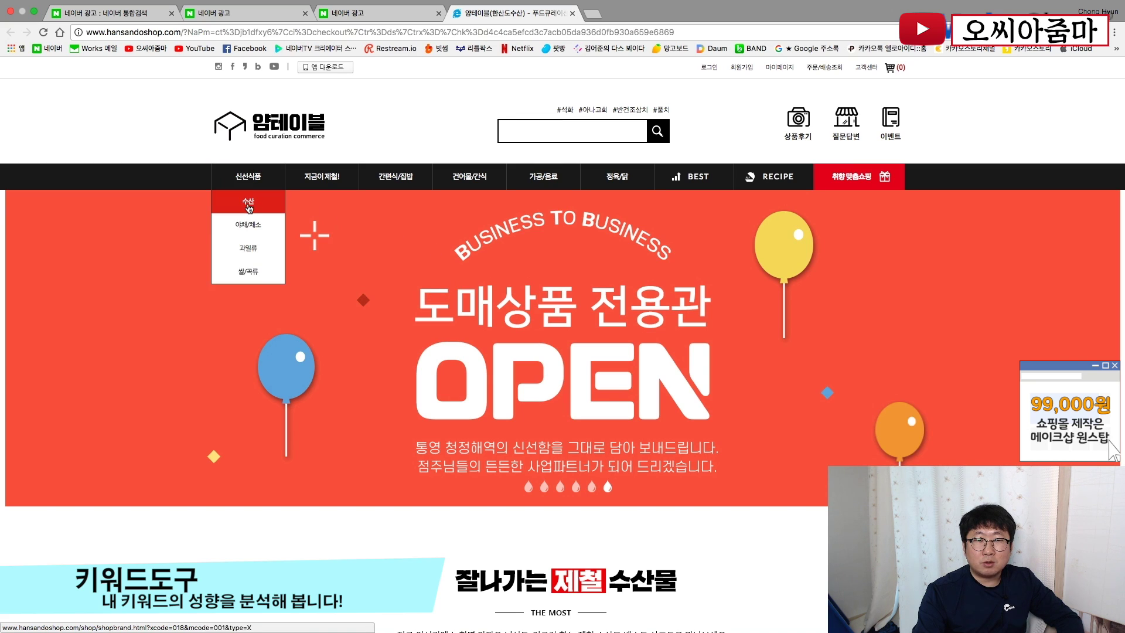
pyautogui.click(248, 202)
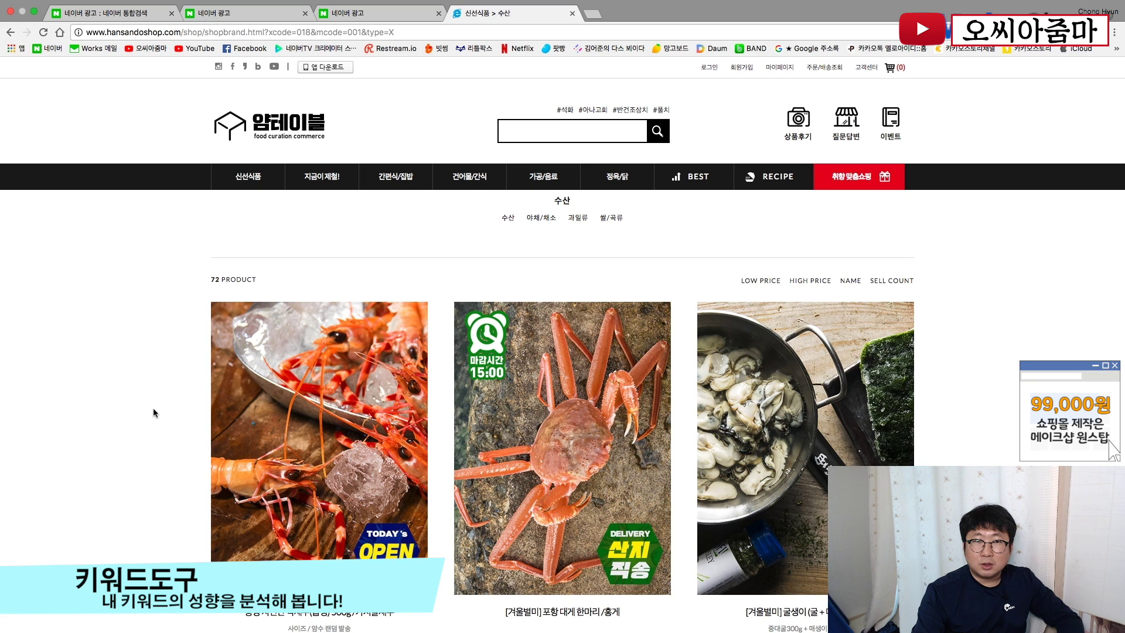
pyautogui.scroll(-2, 153, 409)
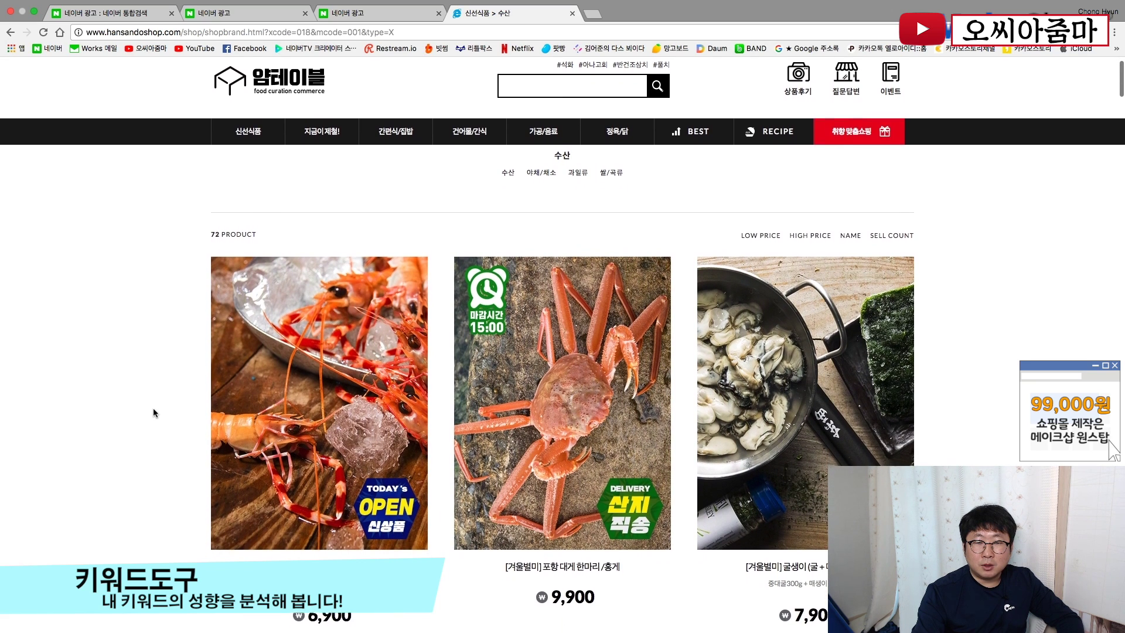
pyautogui.scroll(-3, 153, 413)
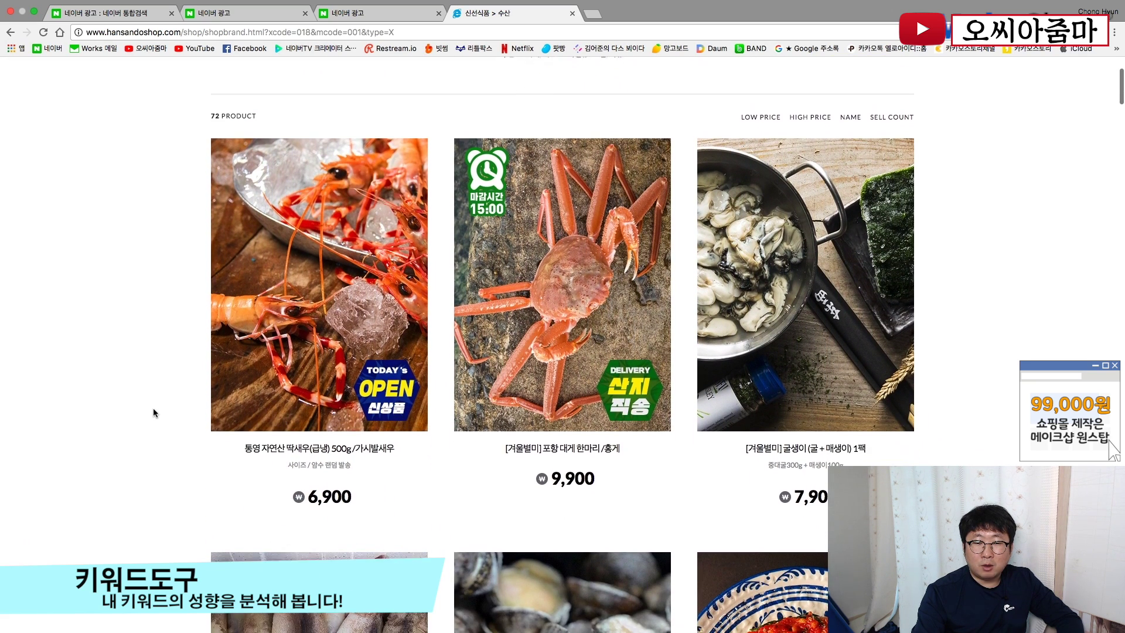
pyautogui.scroll(1, 155, 413)
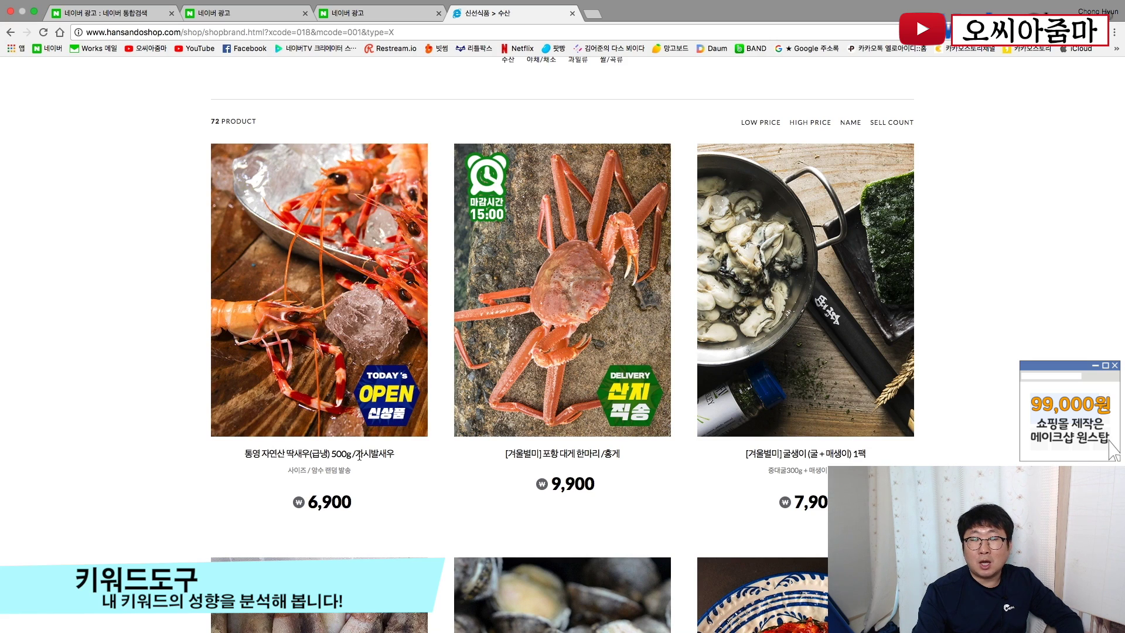
# Look up related keywords for 딱새우 and 가시발새우 in the Naver ad keyword tool
pyautogui.click(364, 13)
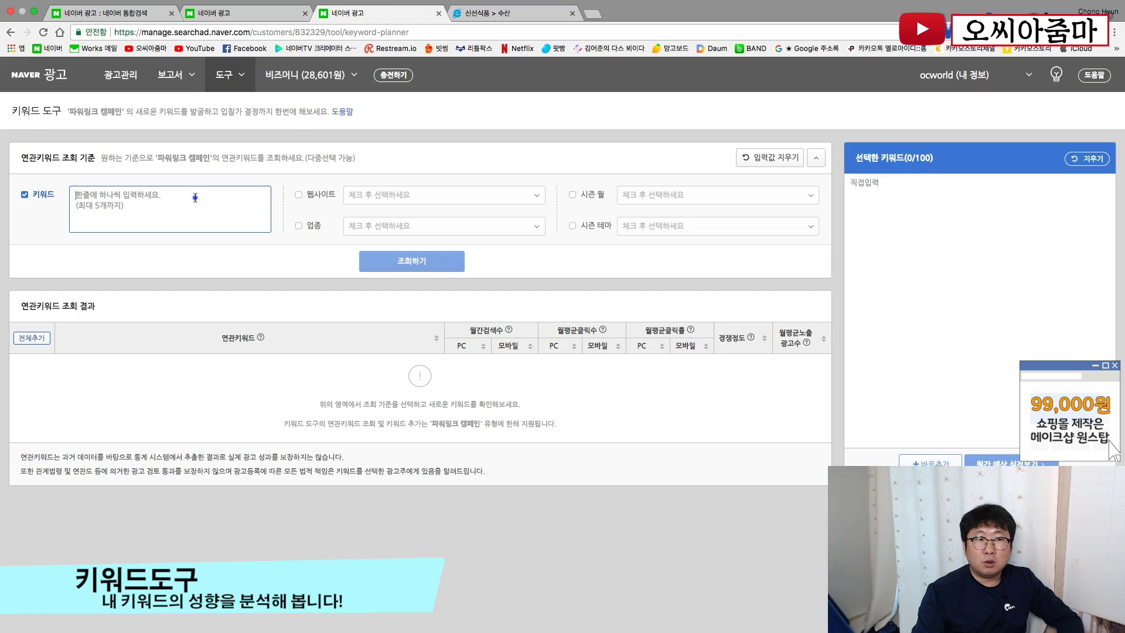
pyautogui.write('딱새우')
pyautogui.press('Return')
pyautogui.write('갈')
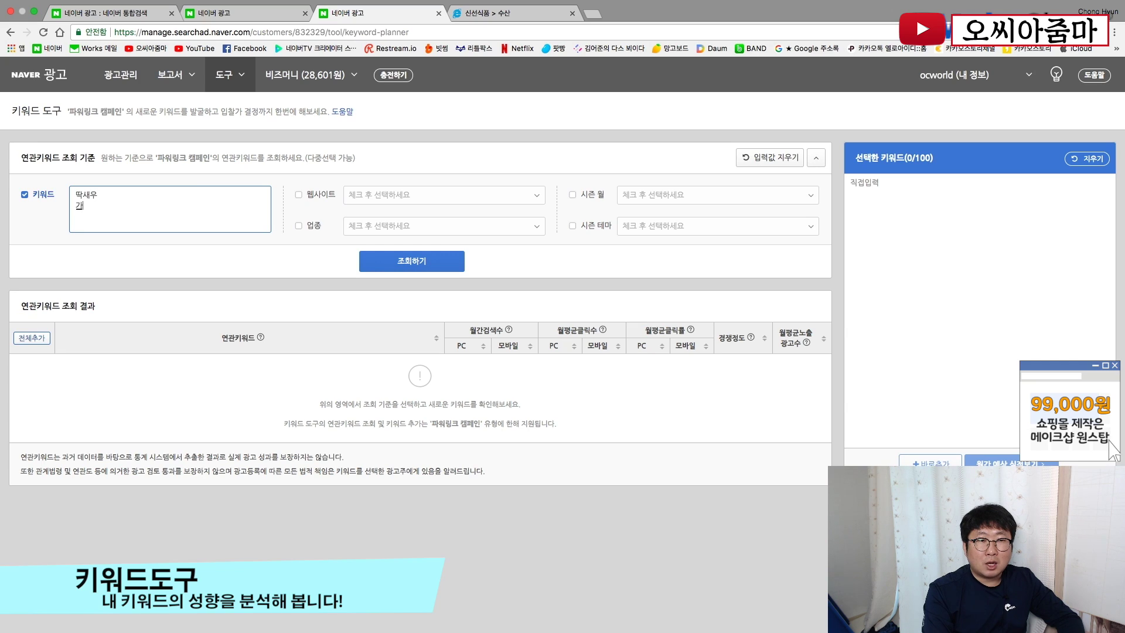
pyautogui.write('시발새우')
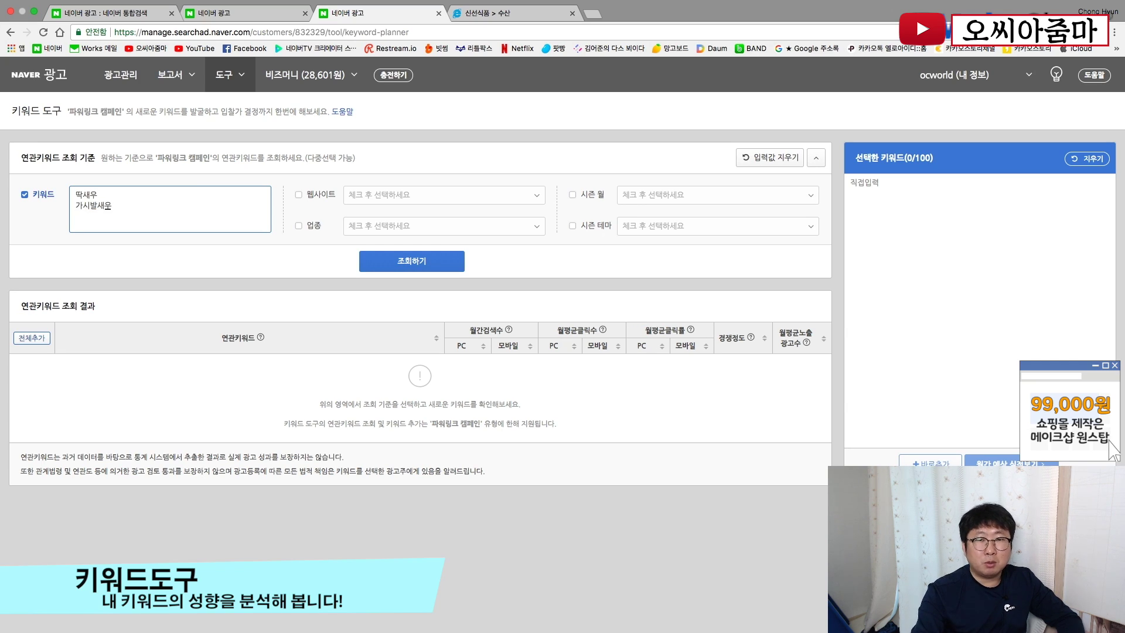
pyautogui.click(439, 261)
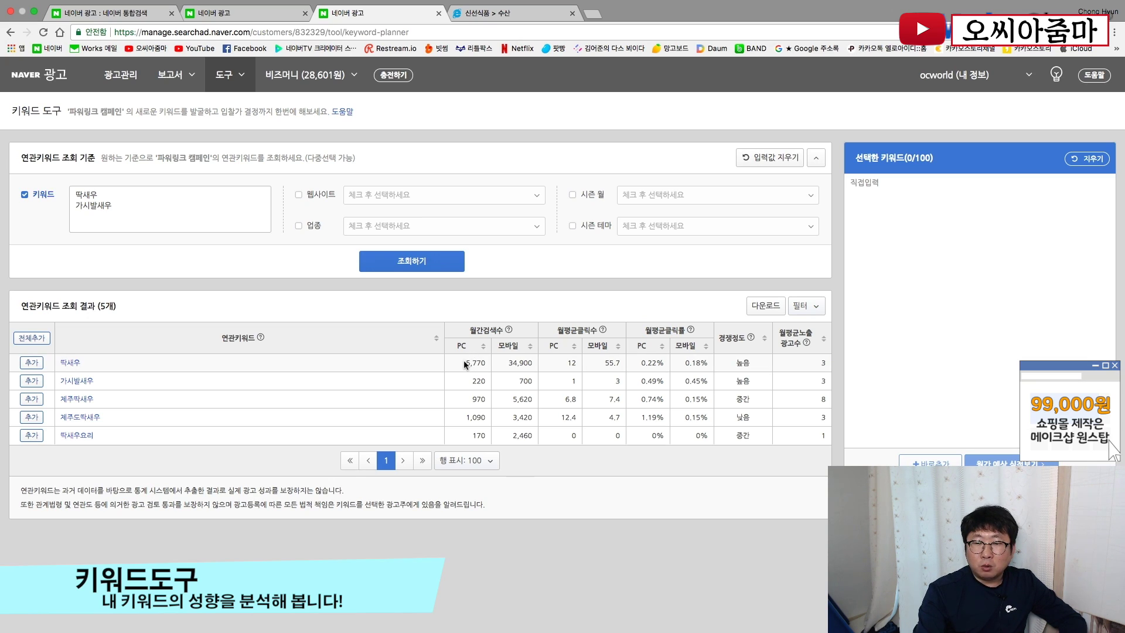
# Compare the PC and mobile monthly search counts with the average click counts for the keyword 딱새우
pyautogui.moveTo(466, 363); pyautogui.dragTo(485, 366)
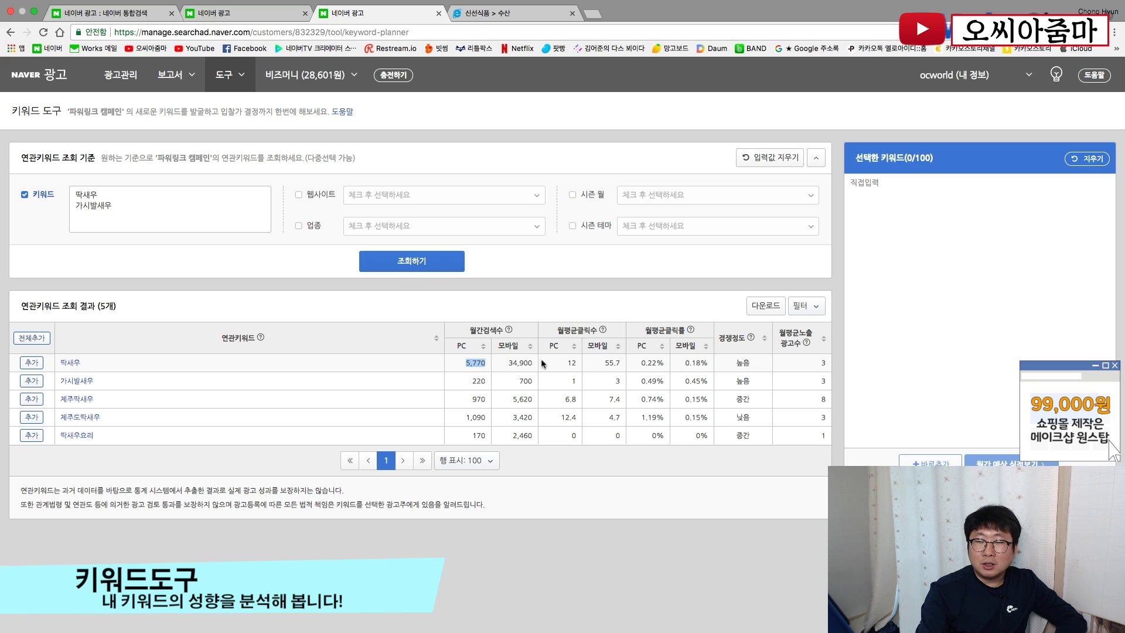
pyautogui.moveTo(559, 363); pyautogui.dragTo(576, 364)
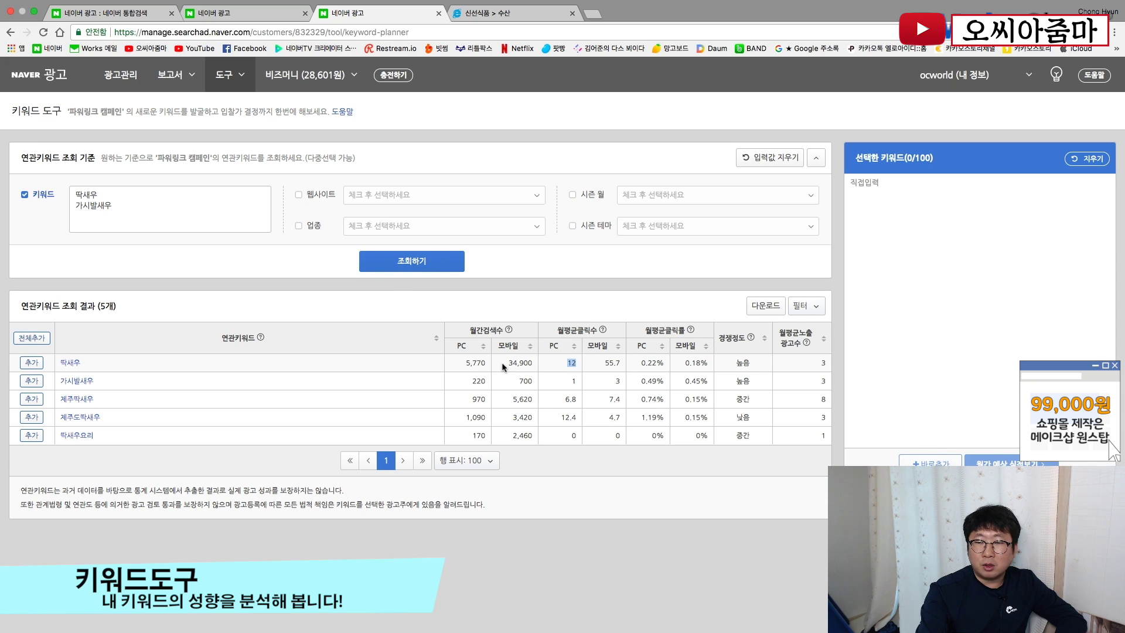
pyautogui.moveTo(508, 363); pyautogui.dragTo(532, 364)
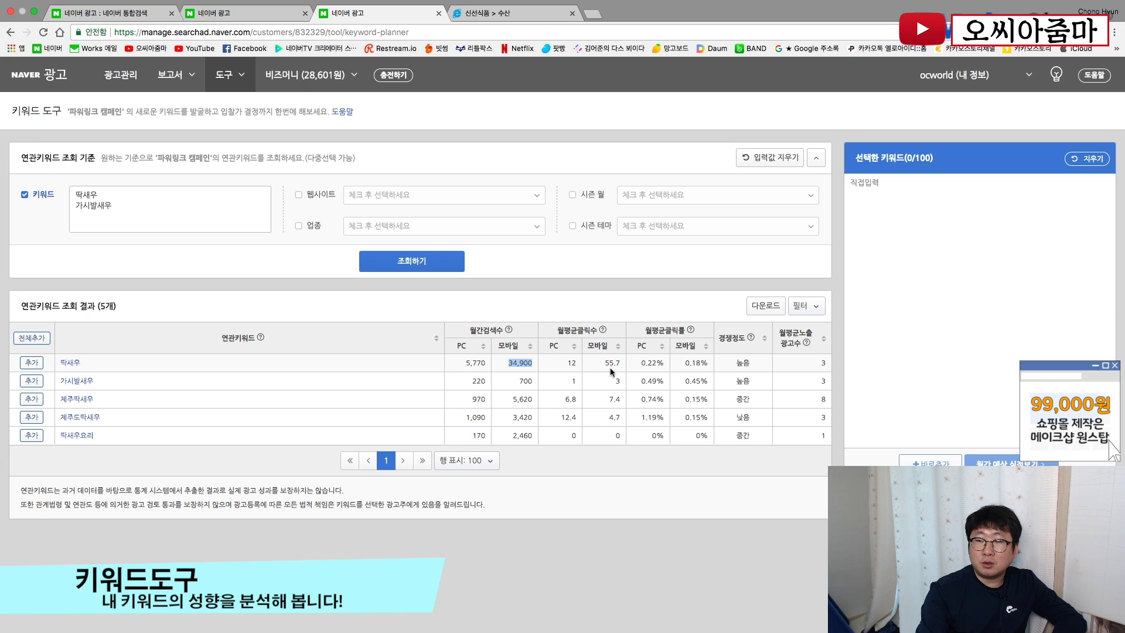
pyautogui.moveTo(602, 364); pyautogui.dragTo(625, 368)
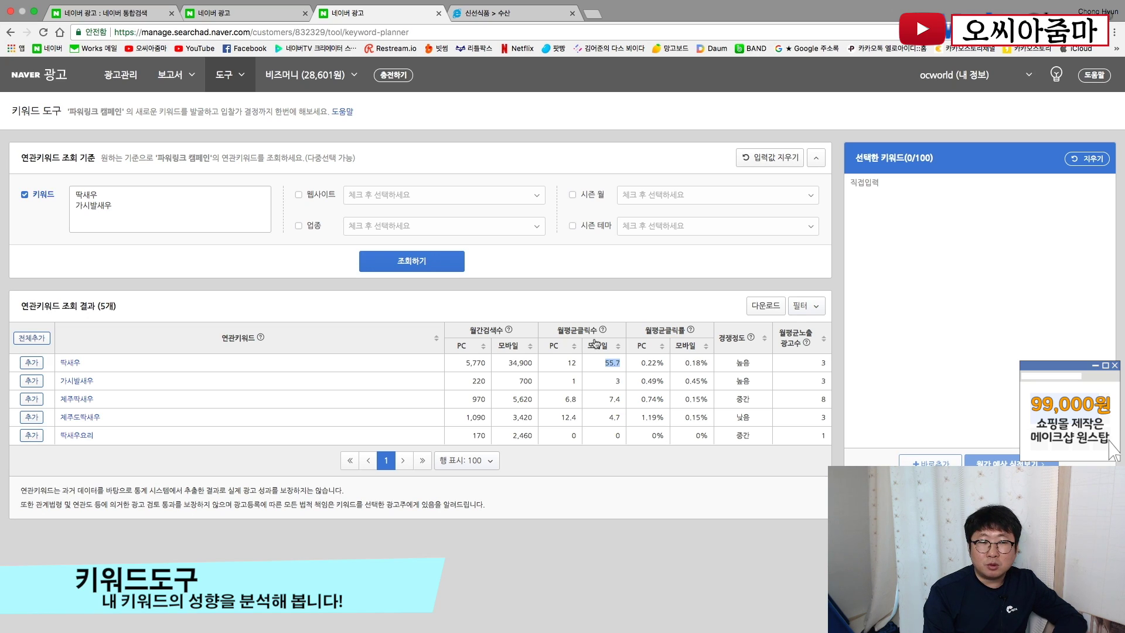
pyautogui.click(415, 320)
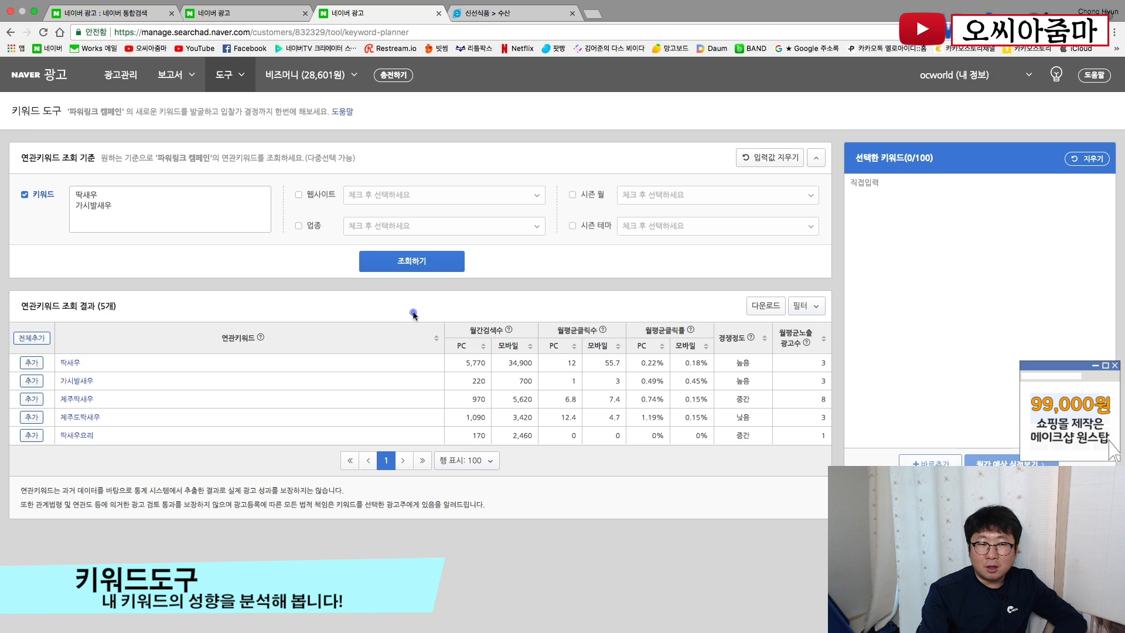
# Review the monthly search trend and the gender and age statistics of the keywords 딱새우 and 가시발새우
pyautogui.click(70, 364)
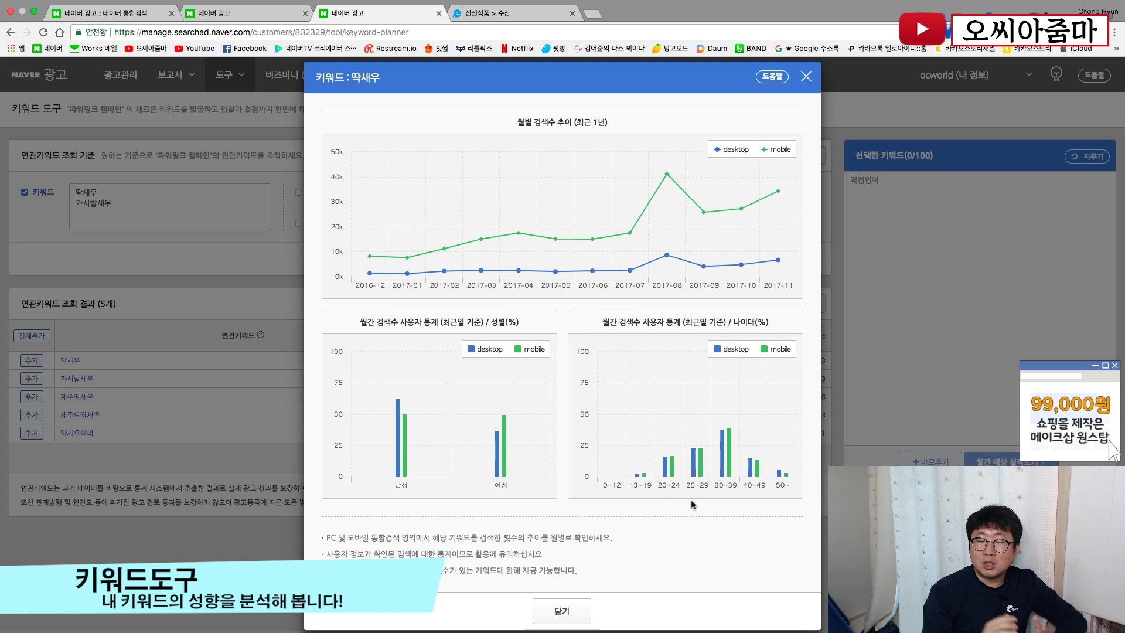
pyautogui.click(999, 112)
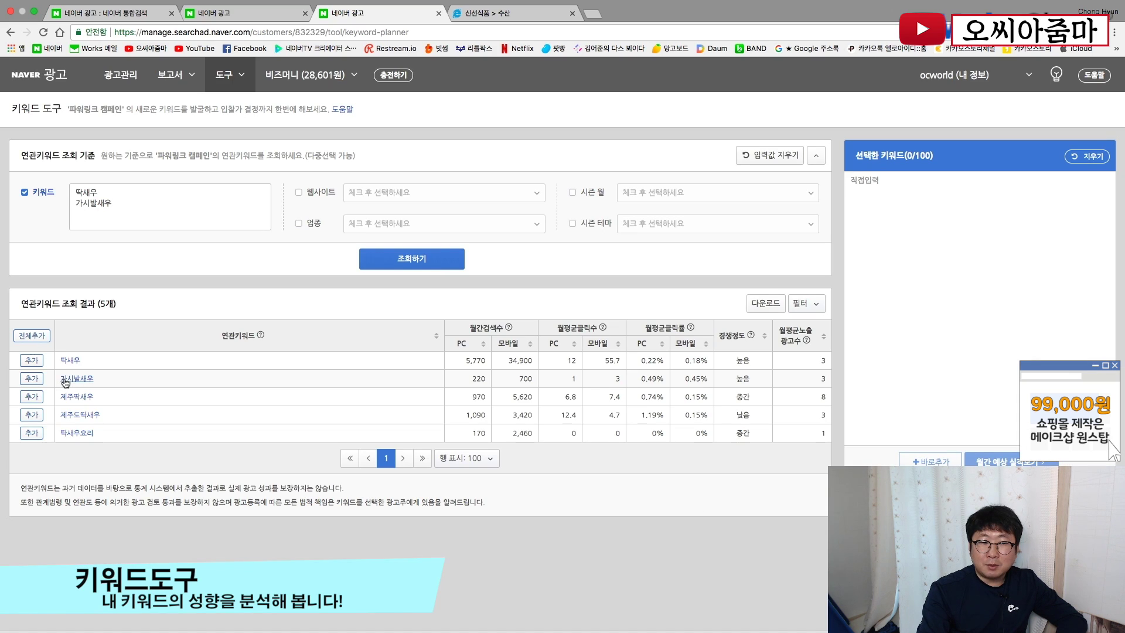
pyautogui.click(65, 379)
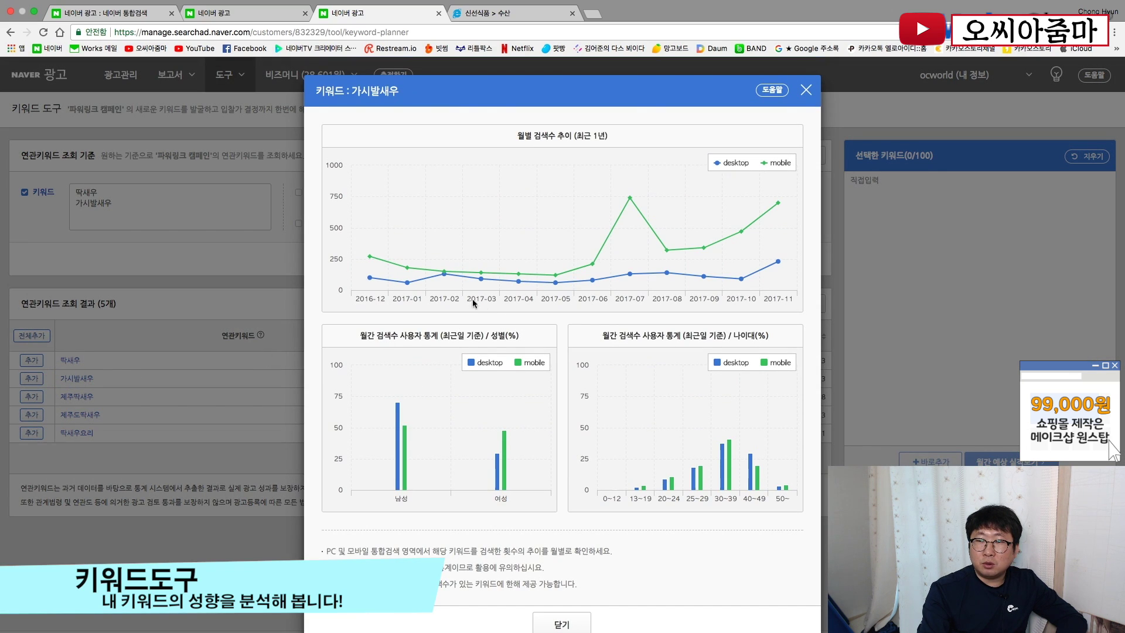
pyautogui.moveTo(633, 207)
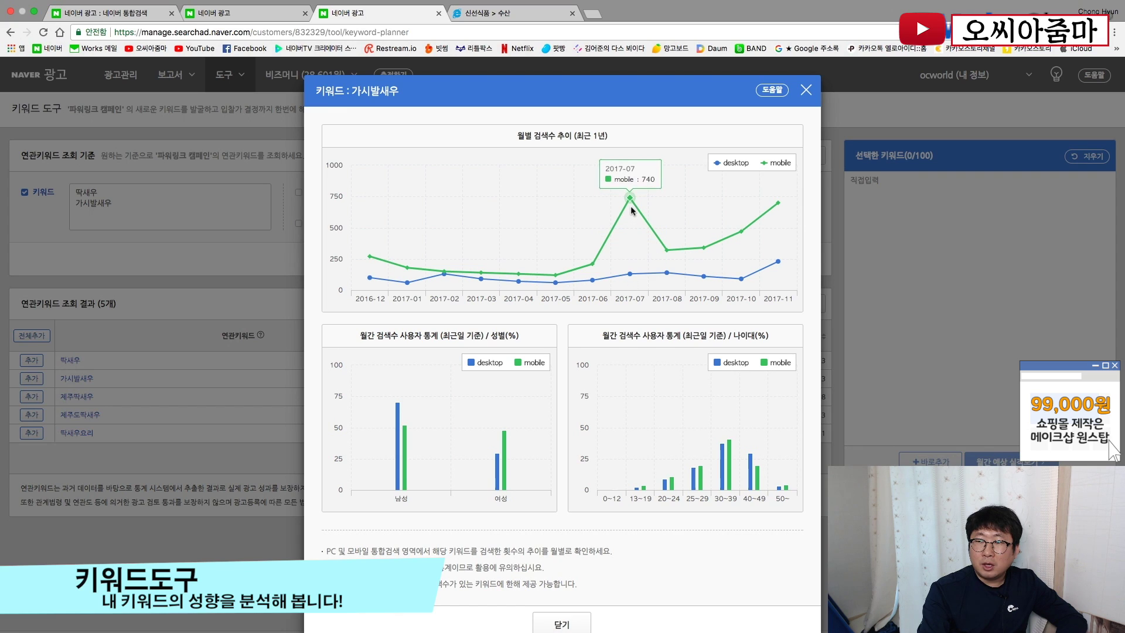
pyautogui.moveTo(706, 239)
pyautogui.moveTo(773, 210)
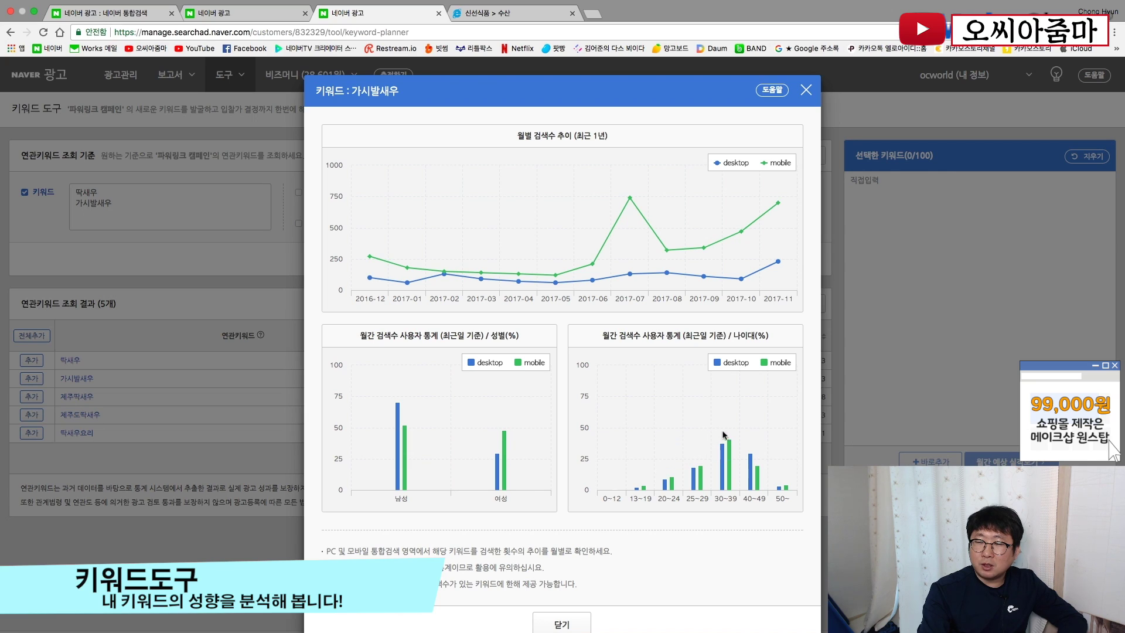
pyautogui.moveTo(736, 460)
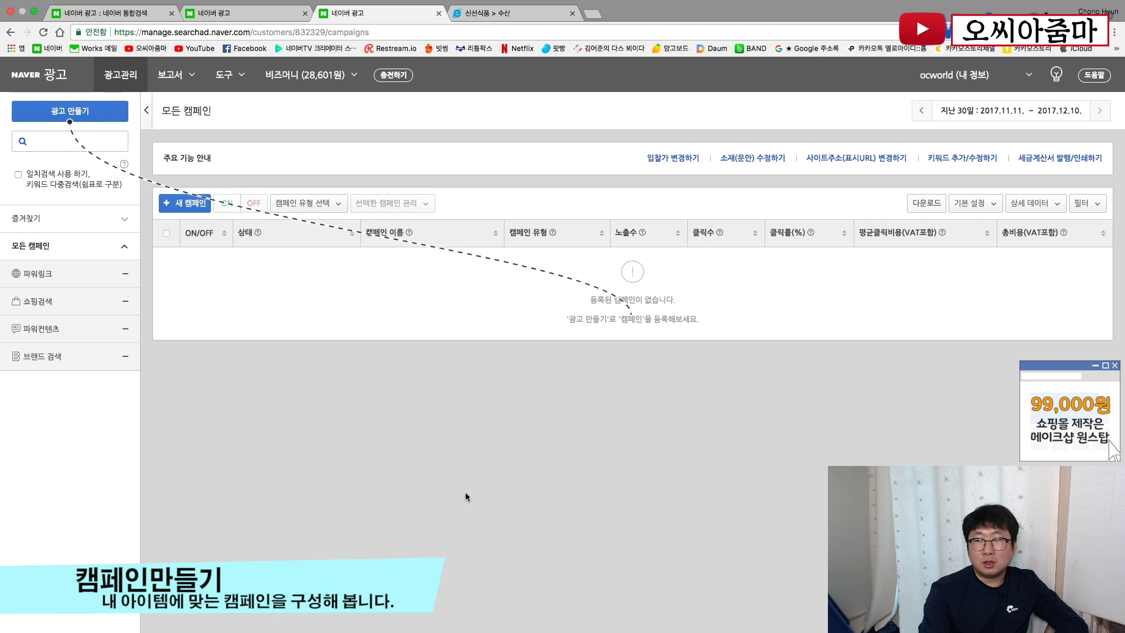
# Start creating a new ad and go through the campaign type, campaign name and daily budget settings
pyautogui.click(88, 115)
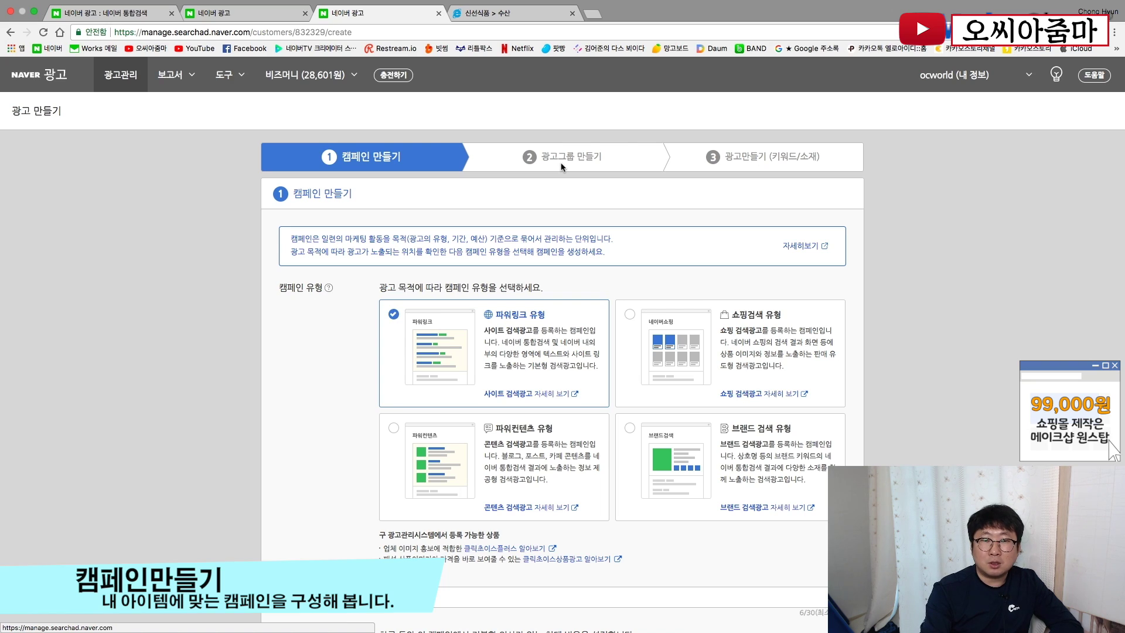
pyautogui.scroll(-2, 560, 167)
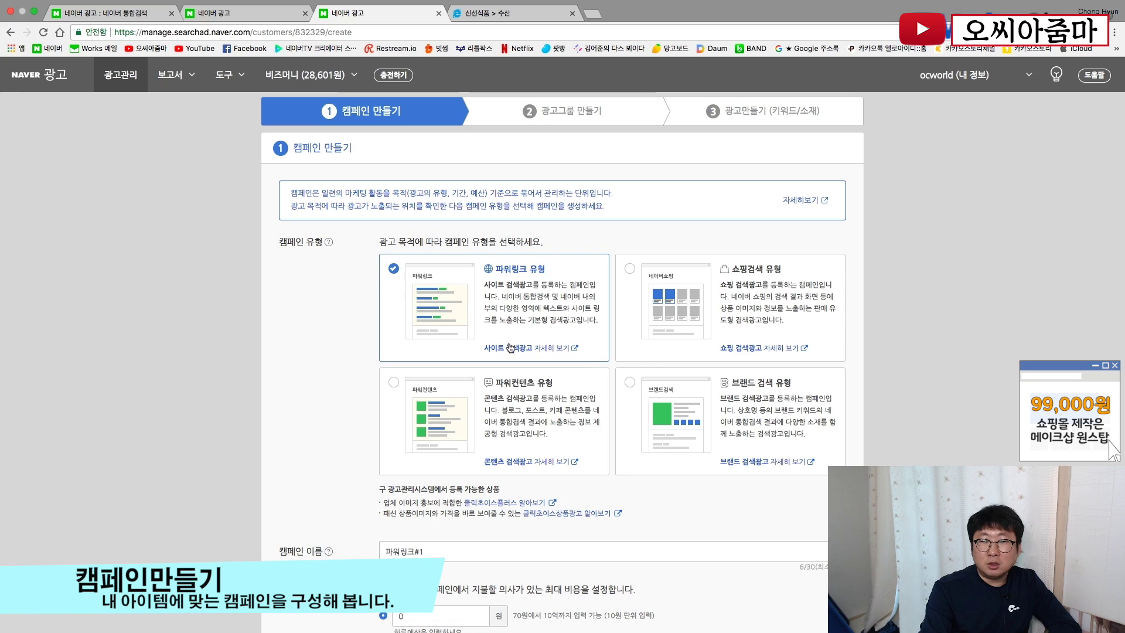
pyautogui.scroll(-5, 527, 328)
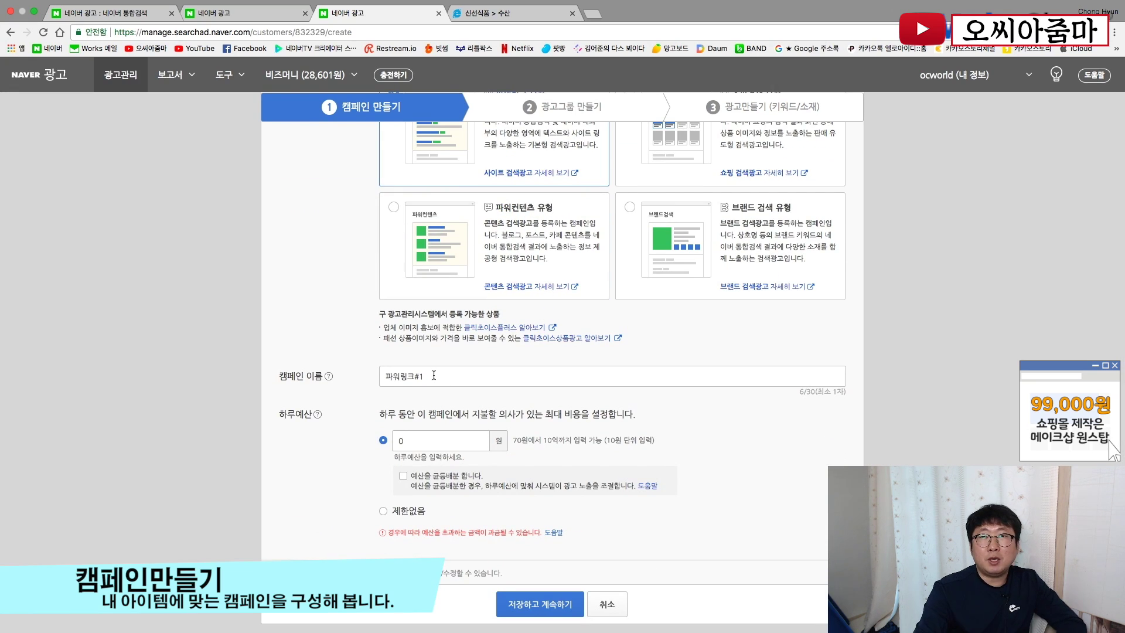
# Switch to the seafood shop's website and examine the subcategories under its 신선식품, 지금이 제철! and 간편식/집밥 categories
pyautogui.click(516, 13)
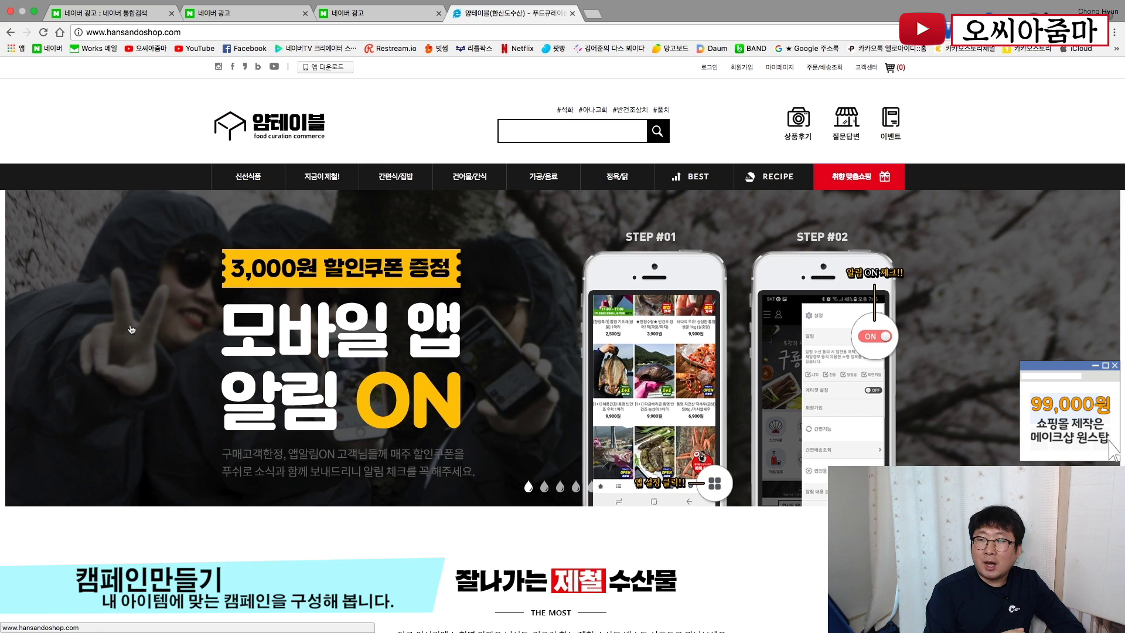
pyautogui.moveTo(251, 176)
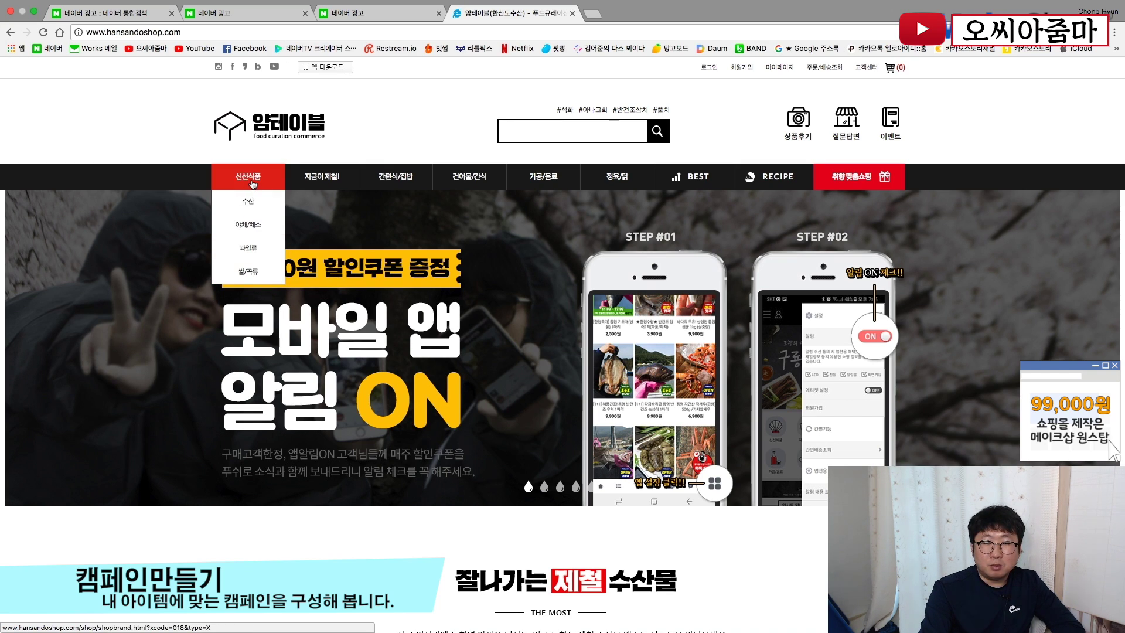
pyautogui.moveTo(320, 184)
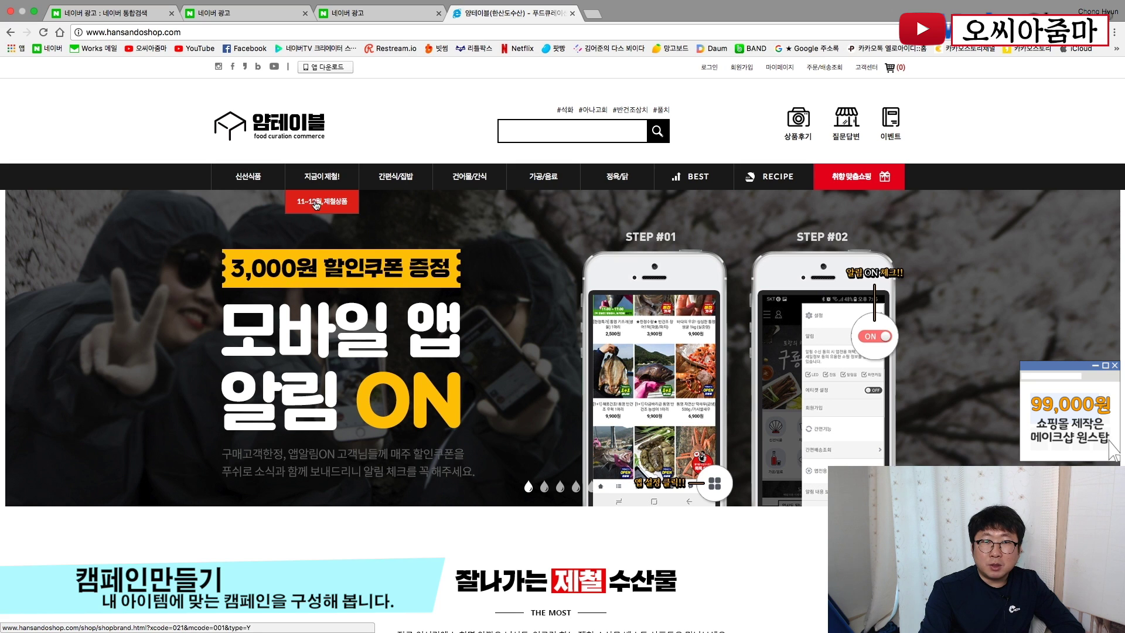
pyautogui.moveTo(385, 185)
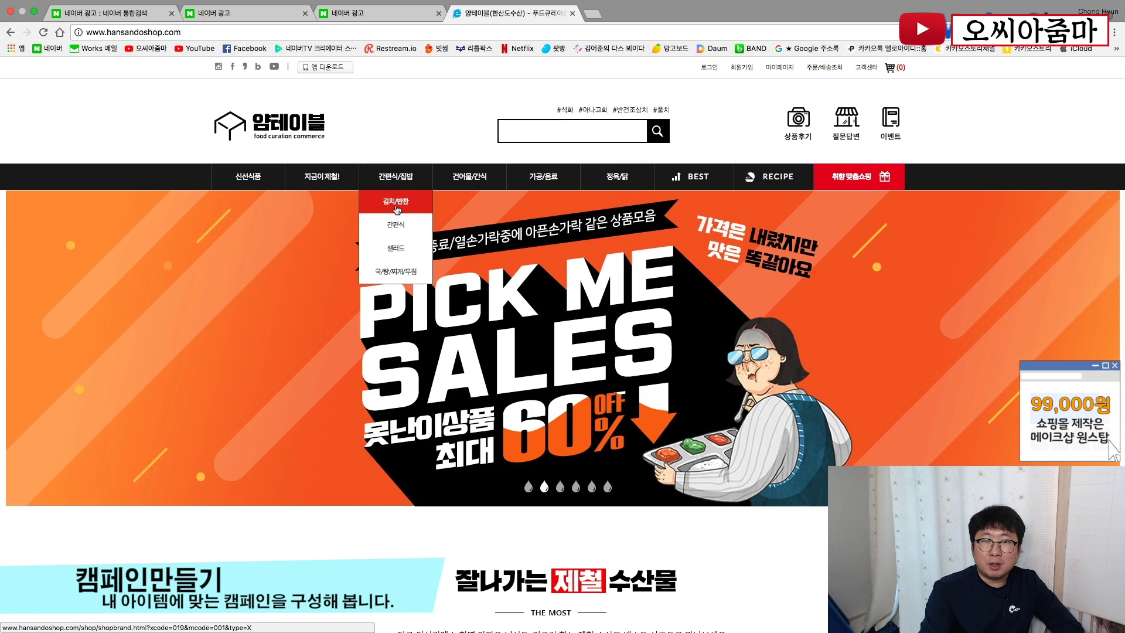
pyautogui.moveTo(477, 188)
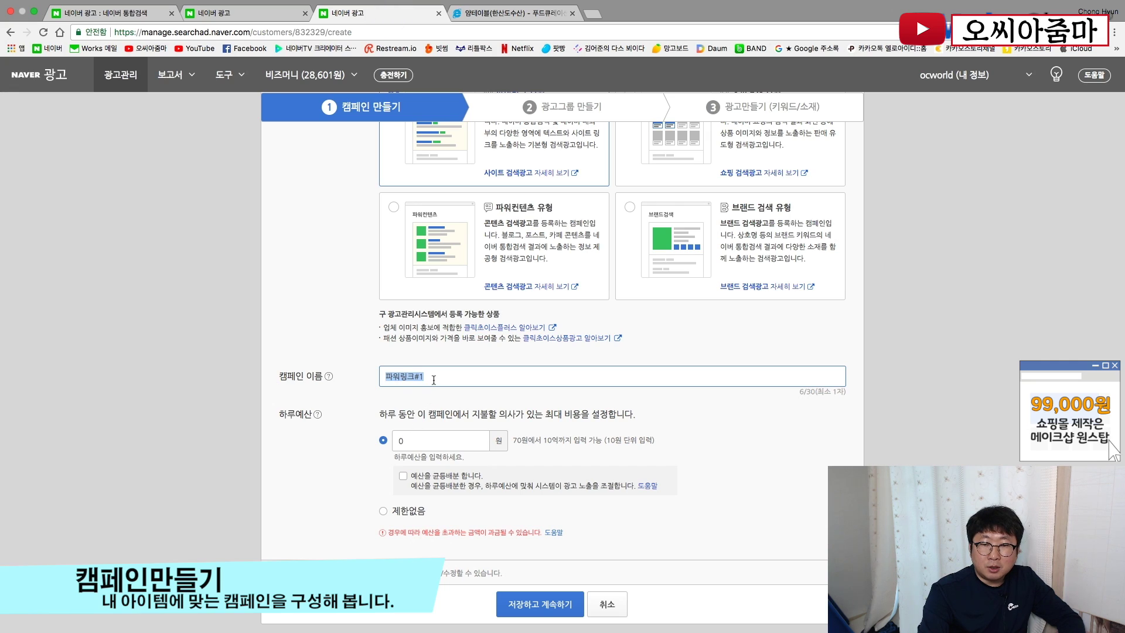
# Name the campaign 신선식품 and set its daily budget to 100,000 won
pyautogui.tripleClick(434, 380)
pyautogui.write('신선식품')
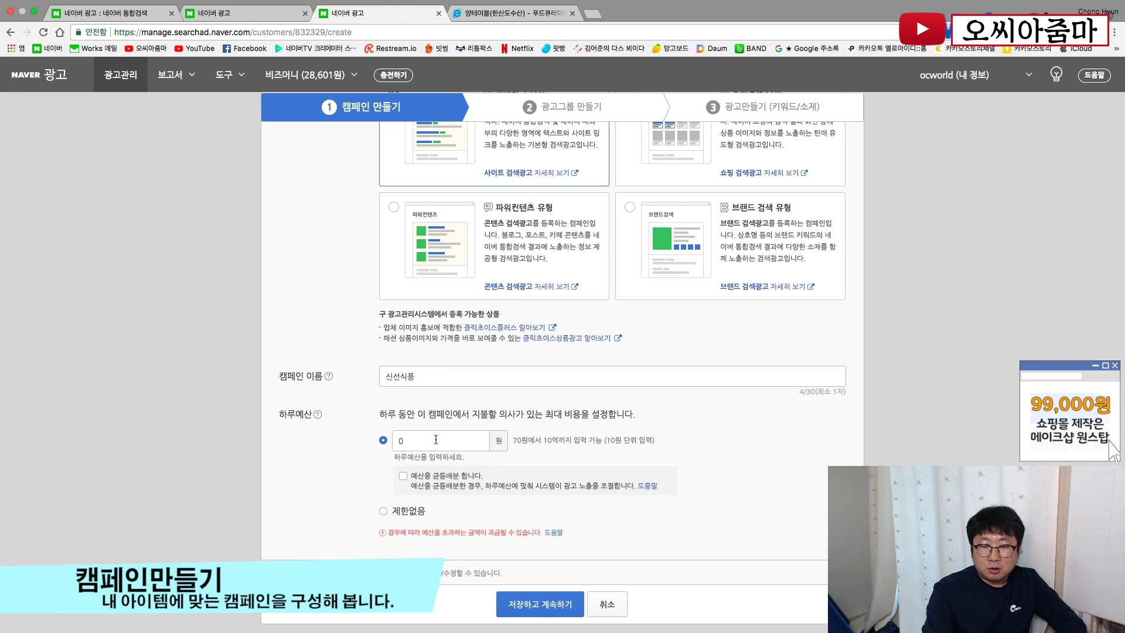
pyautogui.doubleClick(435, 439)
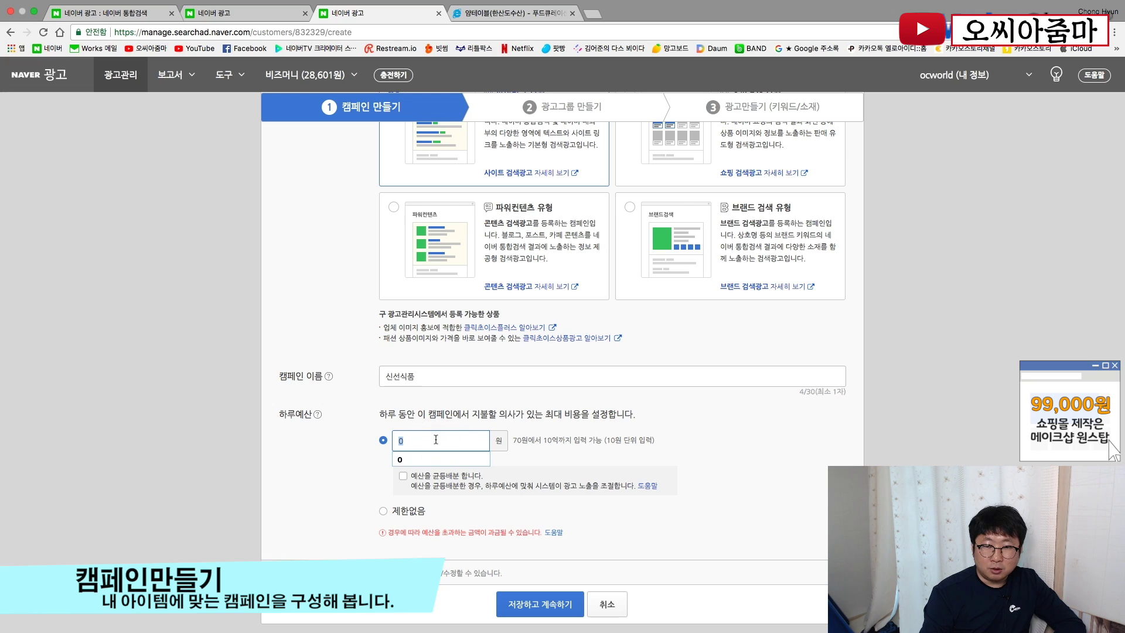
pyautogui.write('100000')
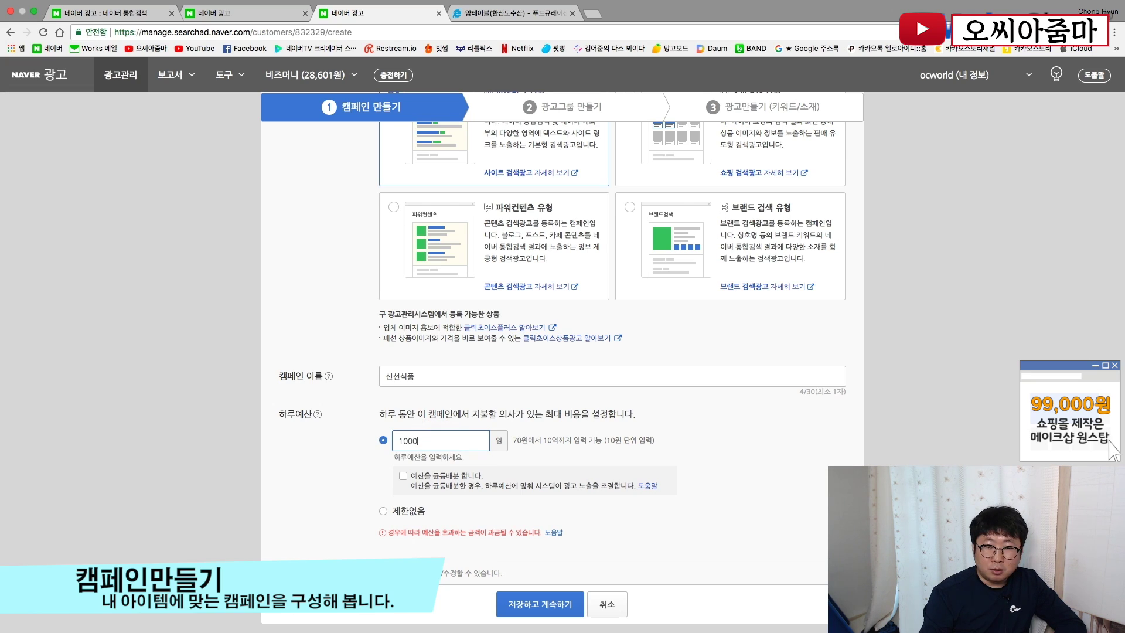
pyautogui.click(322, 480)
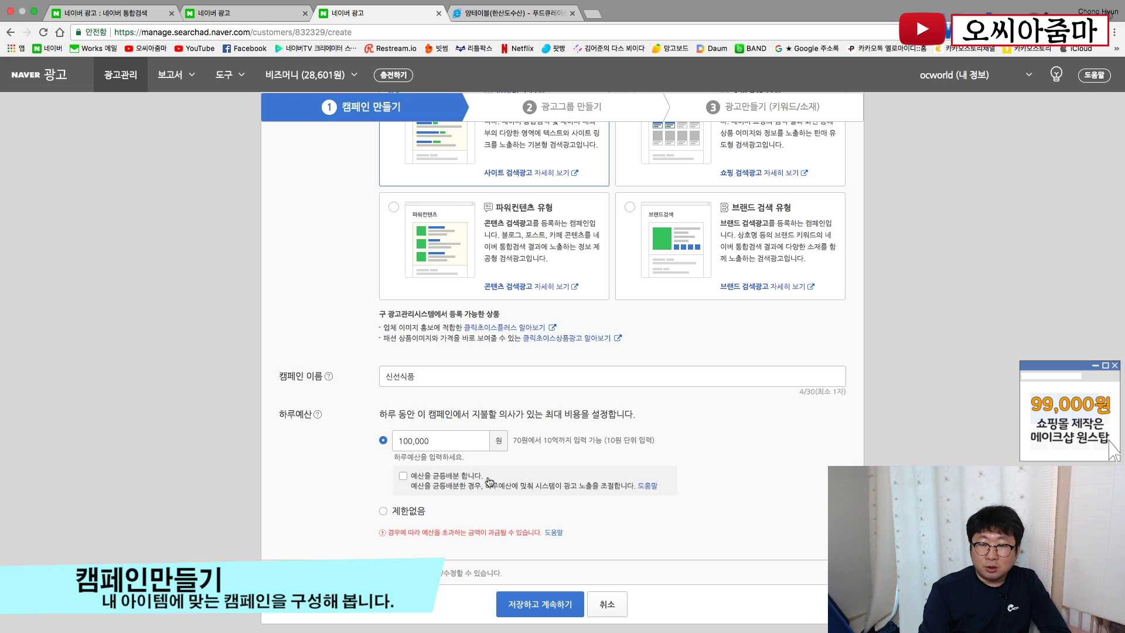
# Try the even budget distribution and unlimited budget options, and restore the 100,000 won daily budget
pyautogui.click(404, 476)
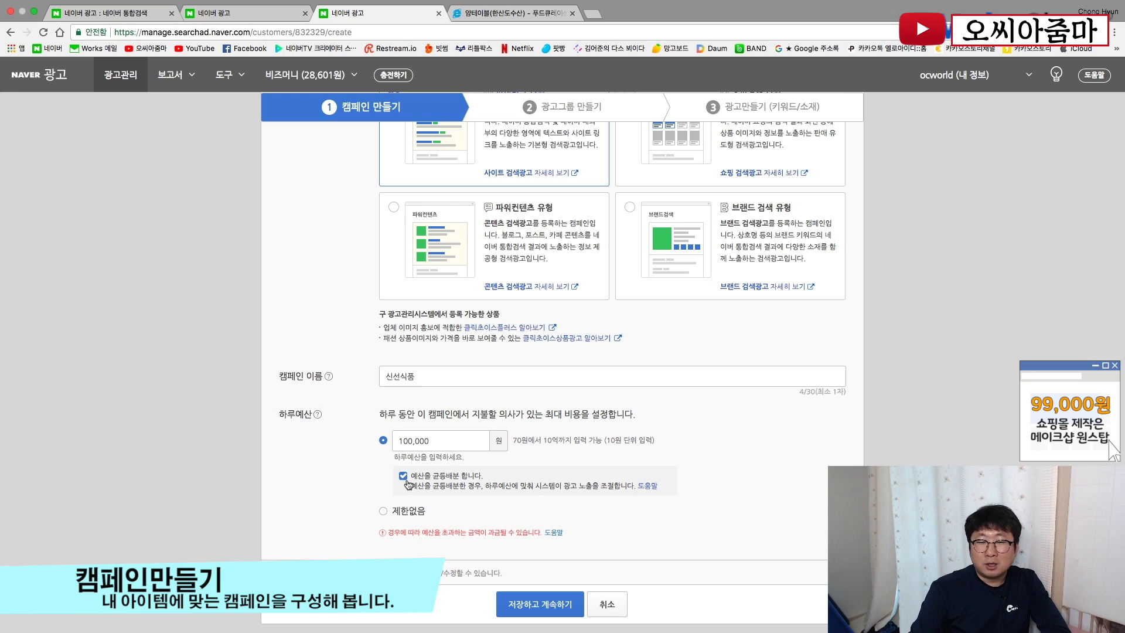
pyautogui.click(406, 481)
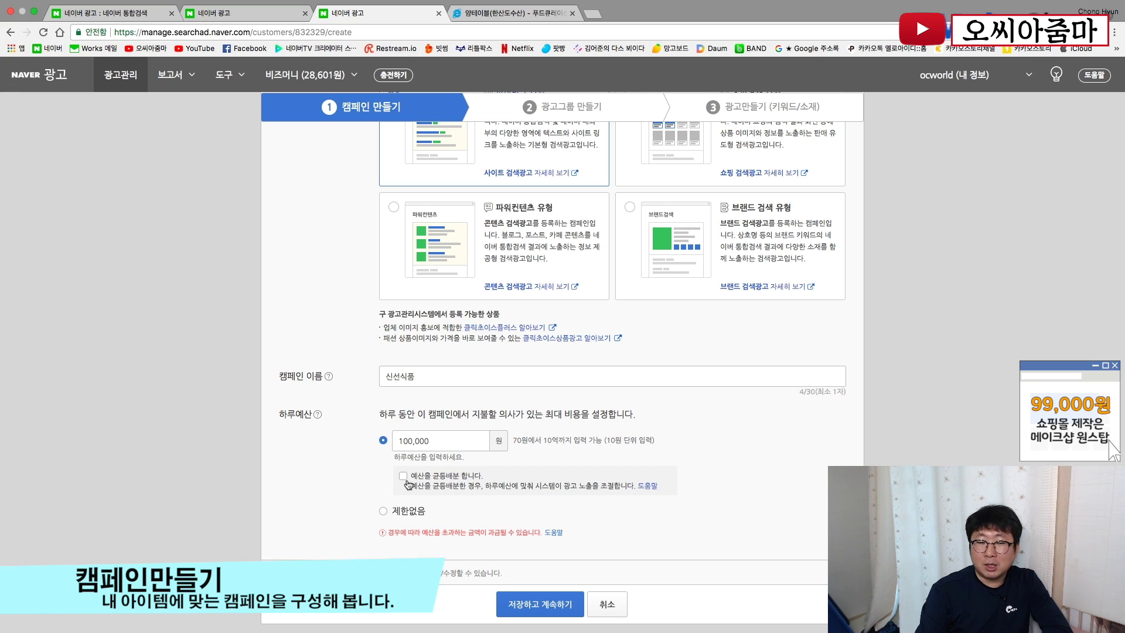
pyautogui.click(383, 511)
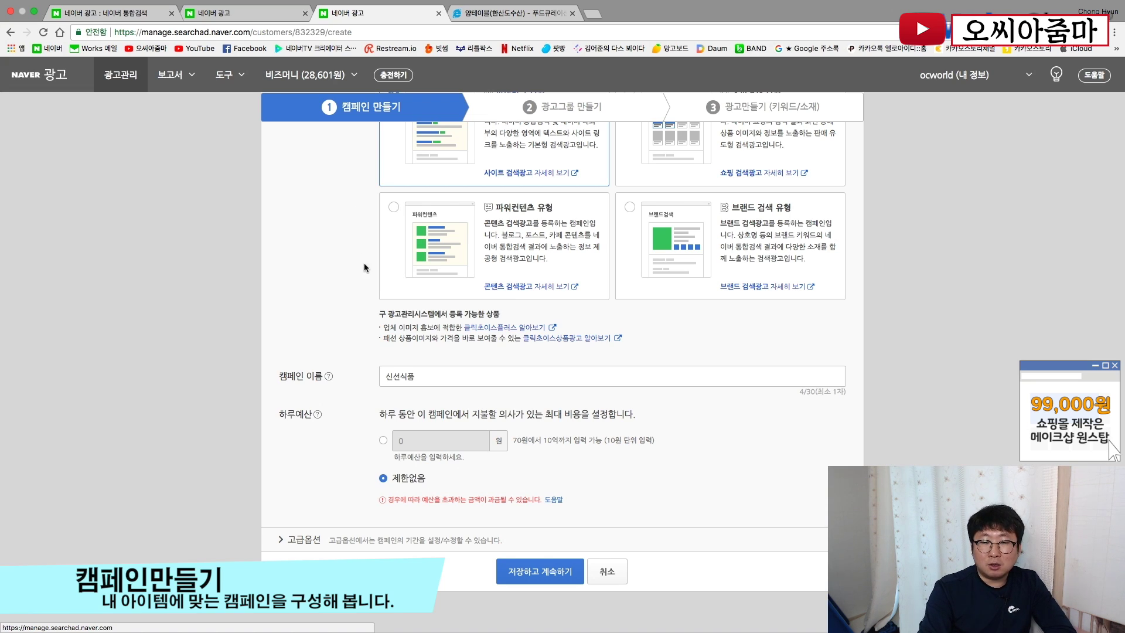
pyautogui.click(382, 441)
pyautogui.write('1')
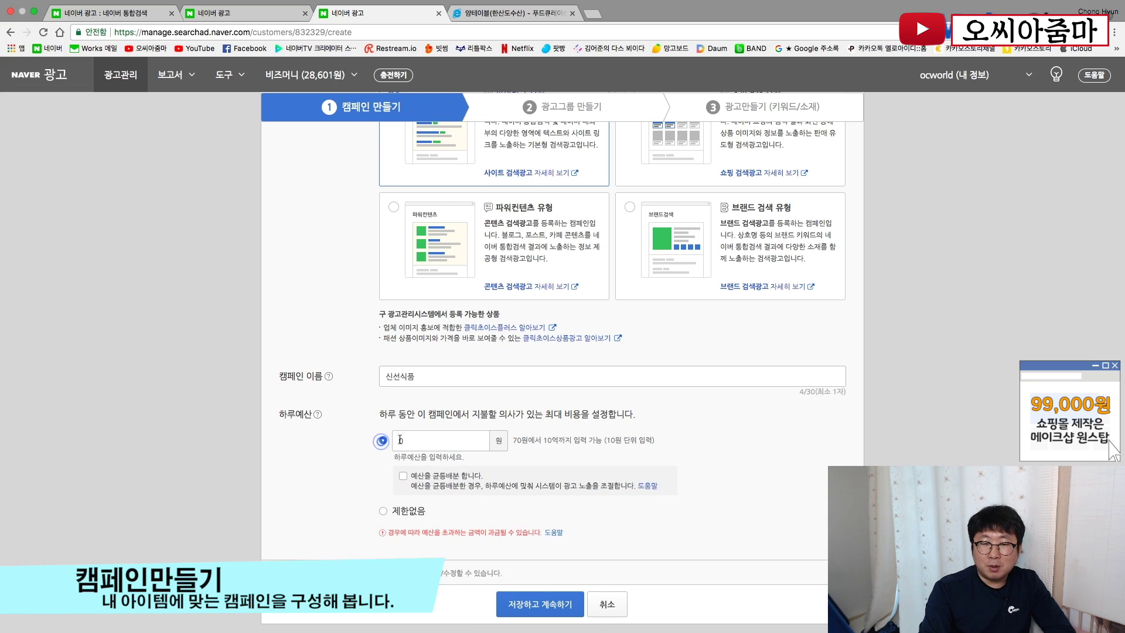
pyautogui.write('00,000')
# Expand the campaign's advanced options and limit the ad period to 2017-12-11 through 2017-12-24
pyautogui.scroll(-1, 286, 524)
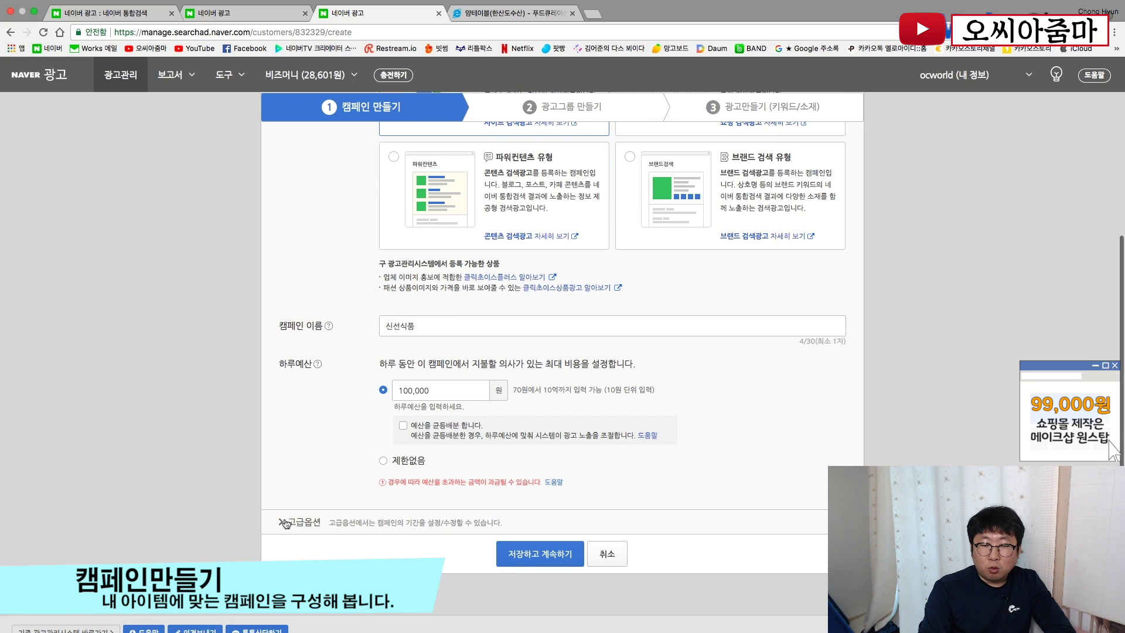
pyautogui.click(282, 522)
pyautogui.scroll(-1, 281, 525)
pyautogui.scroll(-2, 281, 524)
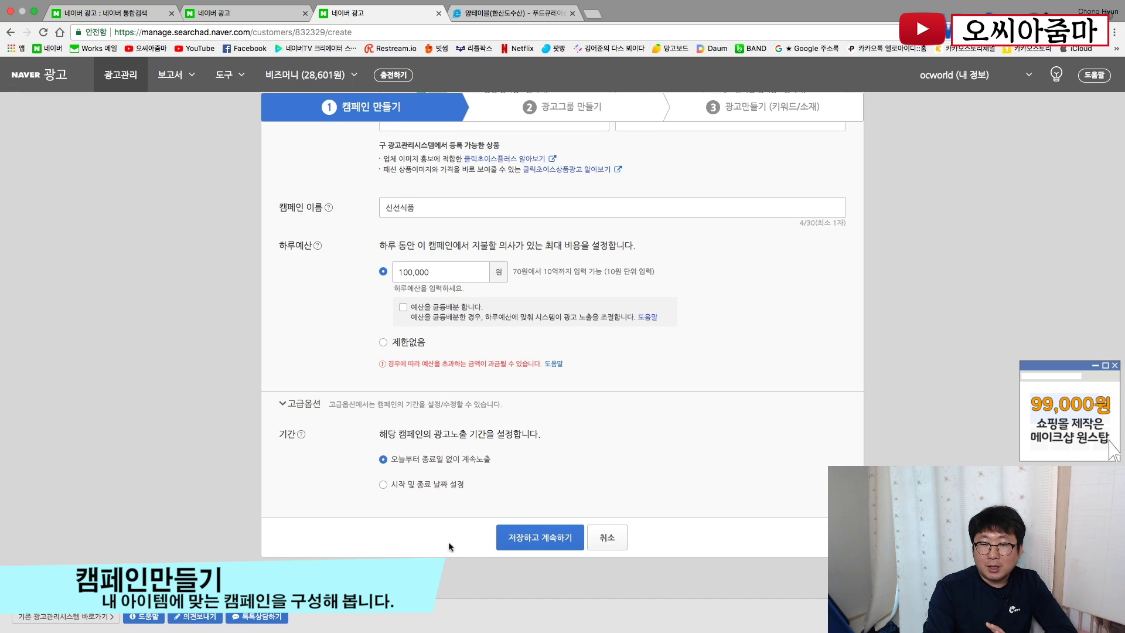
pyautogui.click(383, 485)
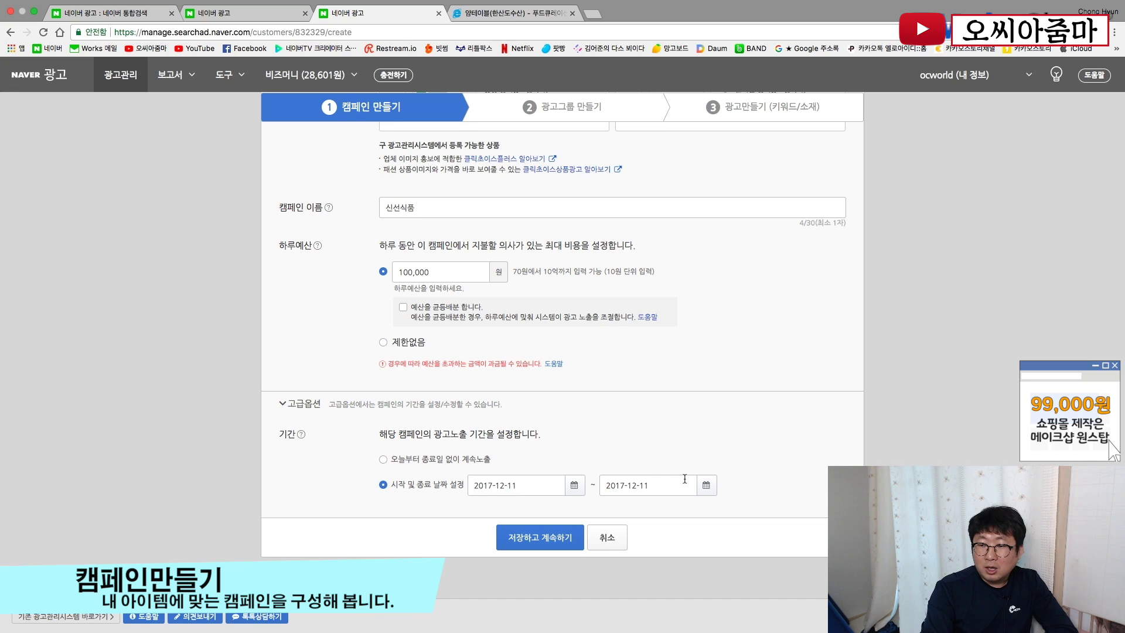
pyautogui.click(706, 486)
pyautogui.scroll(-1, 691, 514)
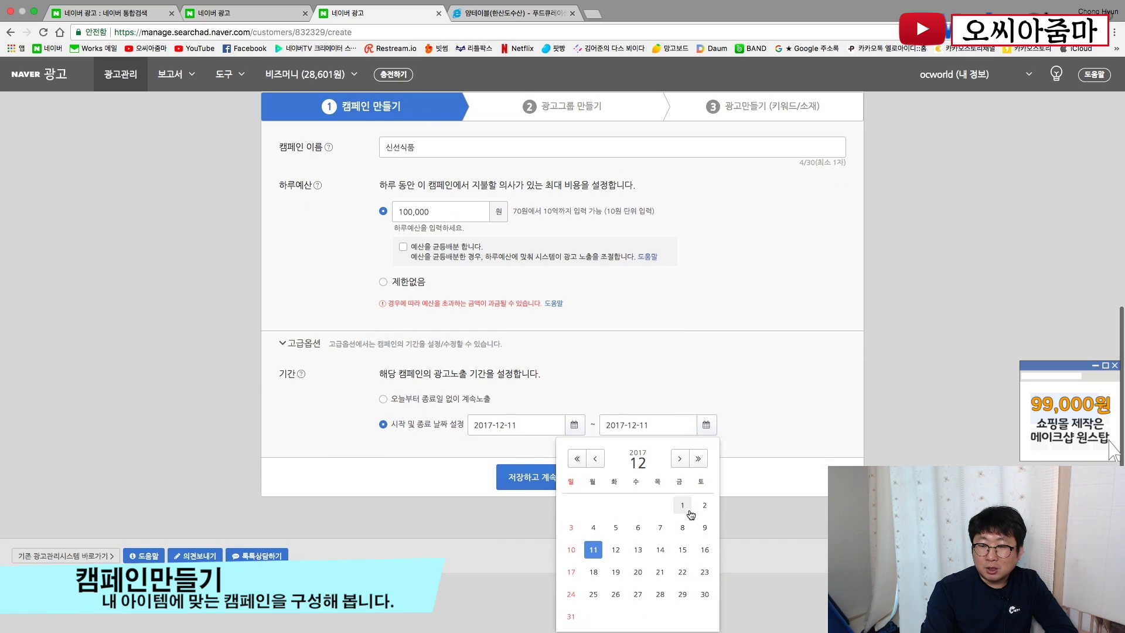
pyautogui.scroll(-1, 644, 557)
pyautogui.click(571, 597)
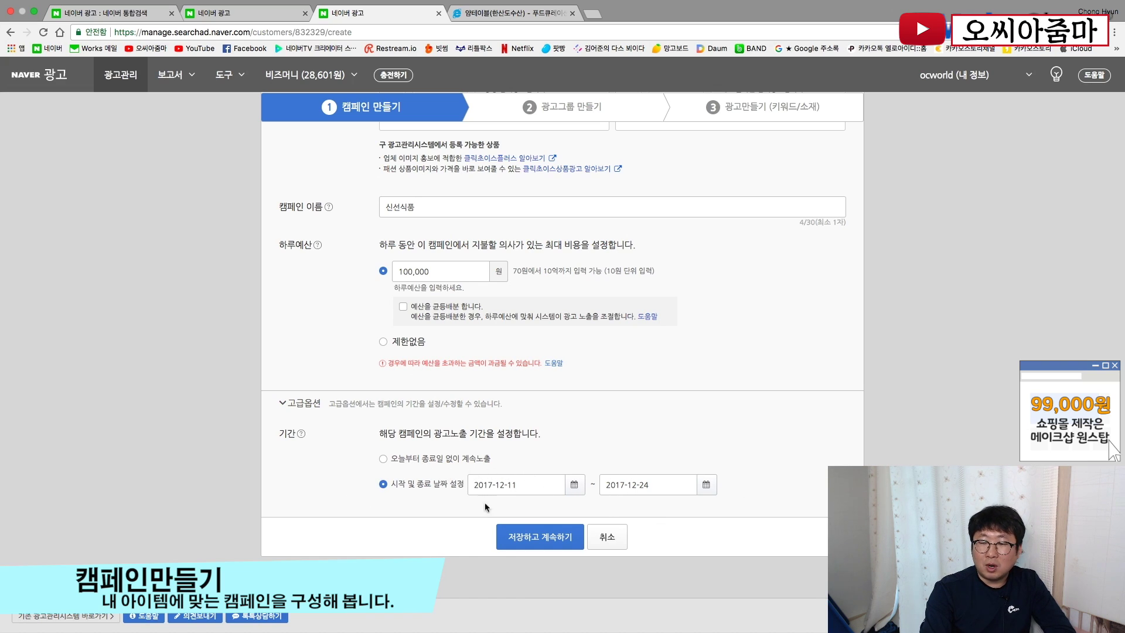
# Set the campaign to run from today without an end date, and save it to continue to the ad group
pyautogui.click(360, 472)
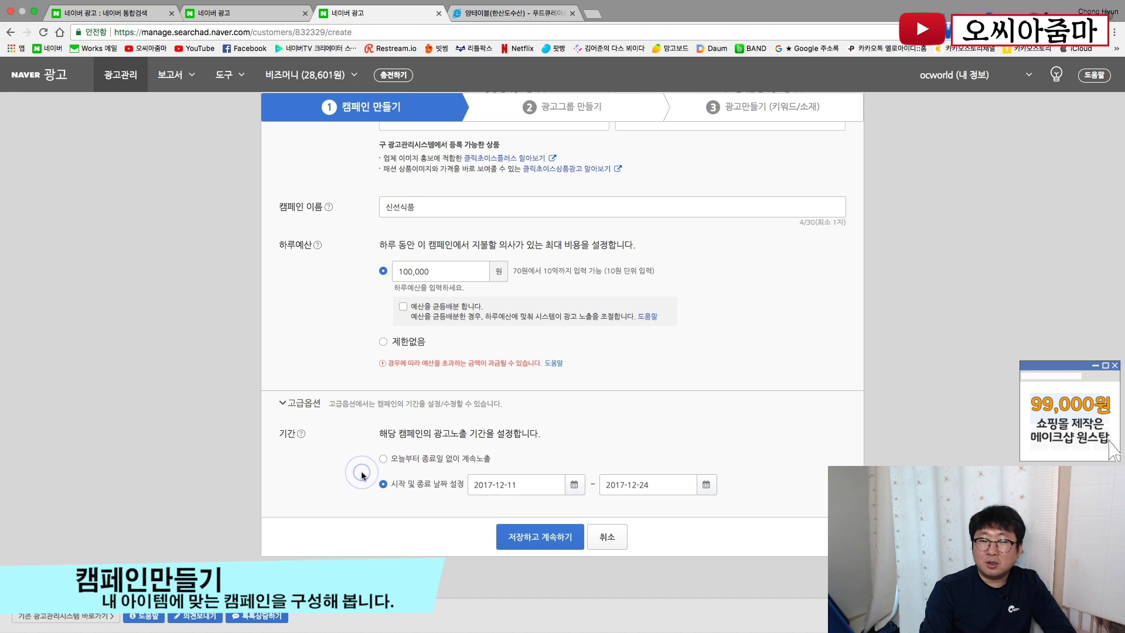
pyautogui.click(384, 460)
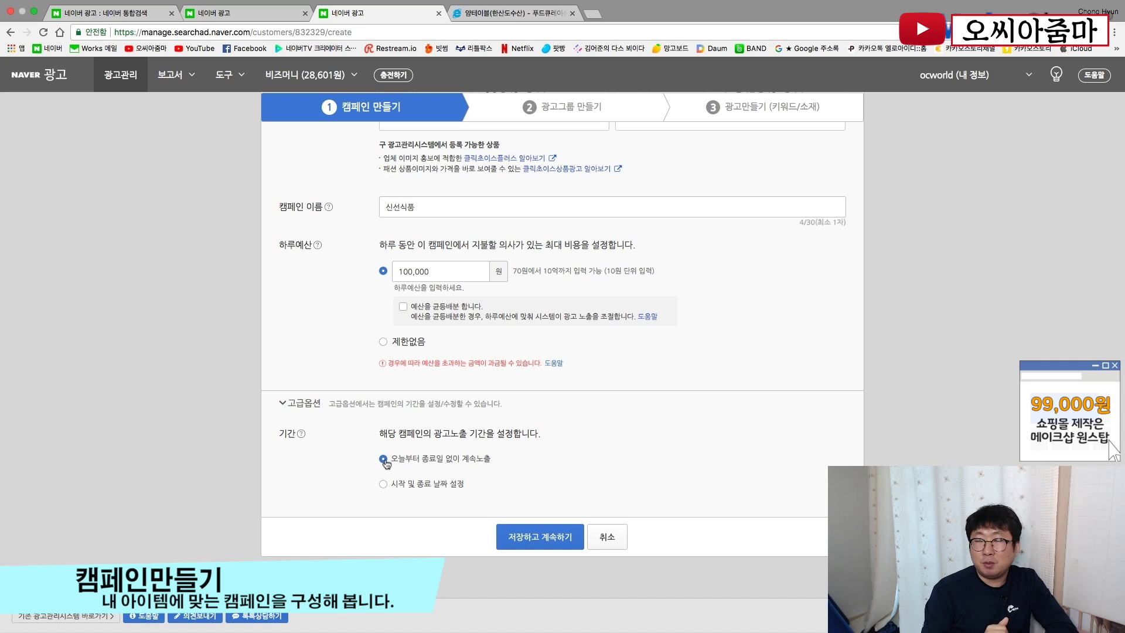
pyautogui.click(513, 540)
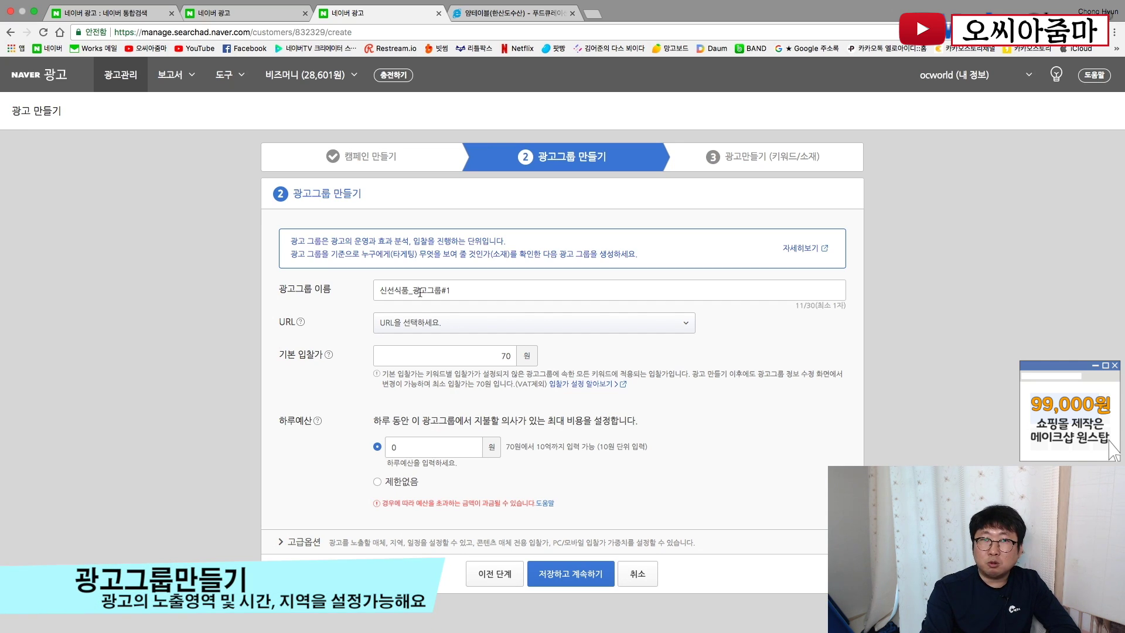
# Check the shop's 신선식품 subcategories and name the ad group 수산 to match
pyautogui.click(545, 9)
pyautogui.moveTo(228, 180)
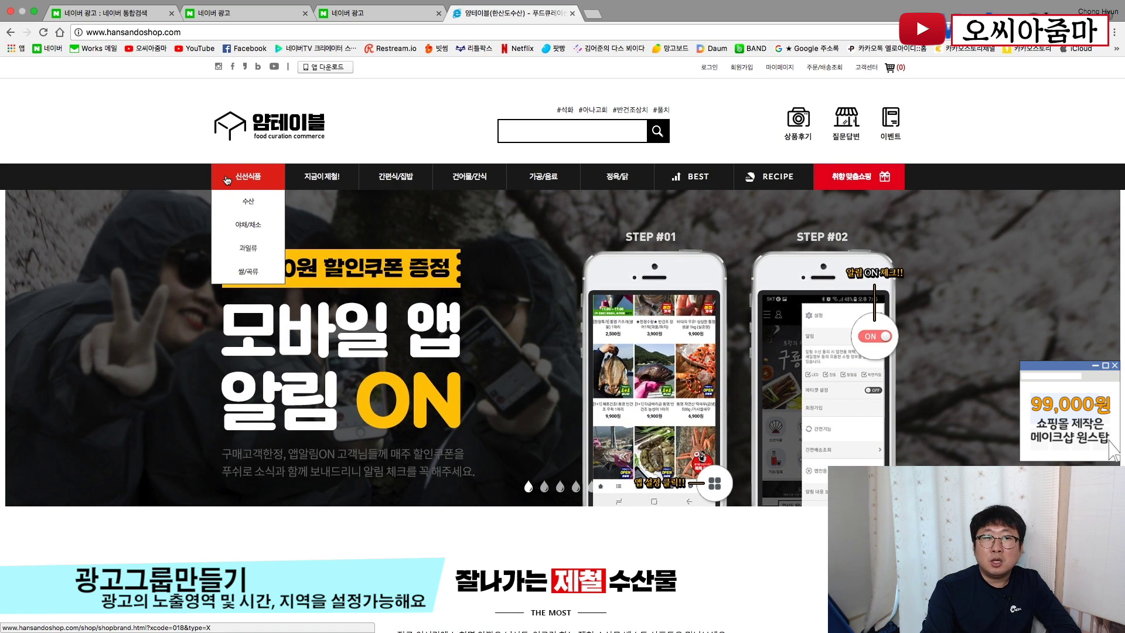
pyautogui.hotkey('ctrl', 'shift', 'Tab')
pyautogui.write('수산')
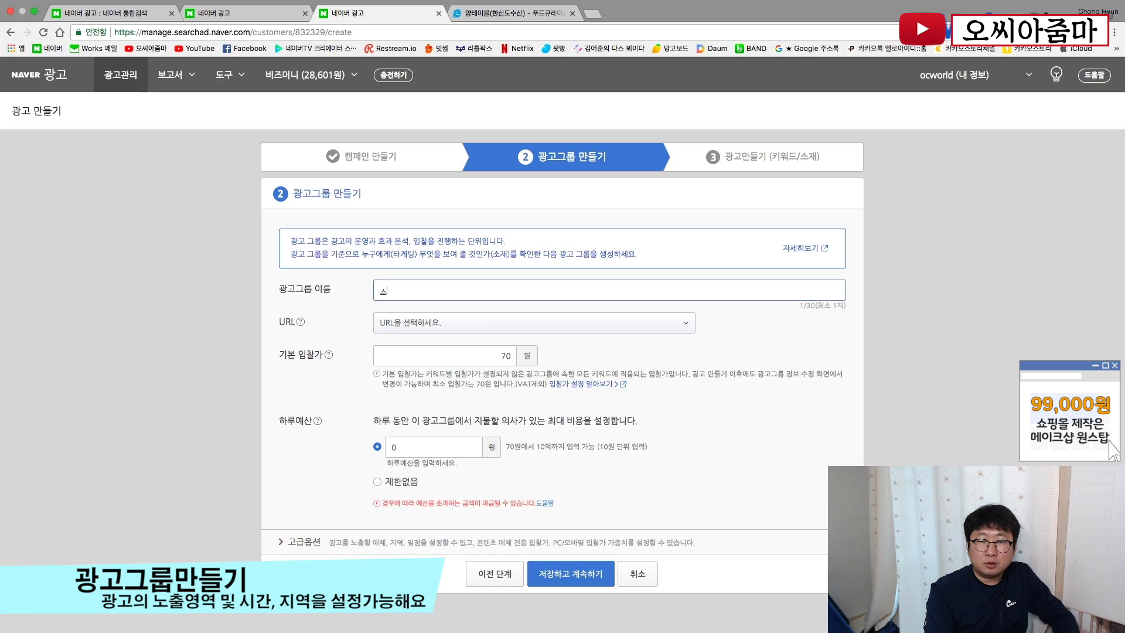
pyautogui.click(251, 300)
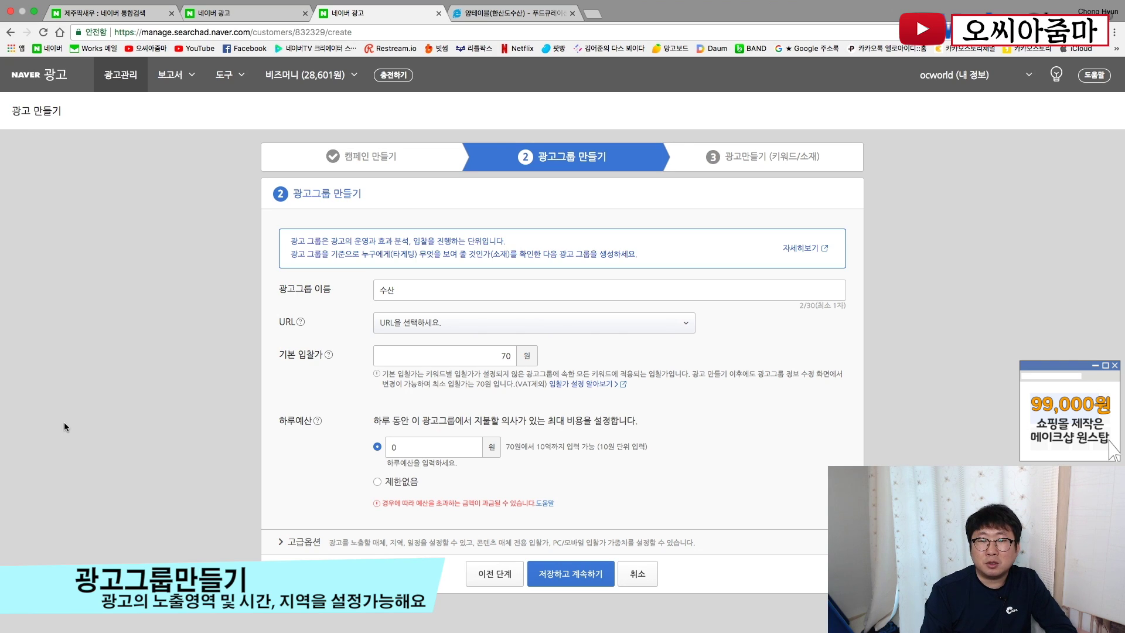
# Try adding a device label such as (모바일) or (PC) to the ad group name, and remove it
pyautogui.click(424, 289)
pyautogui.write('(모바일')
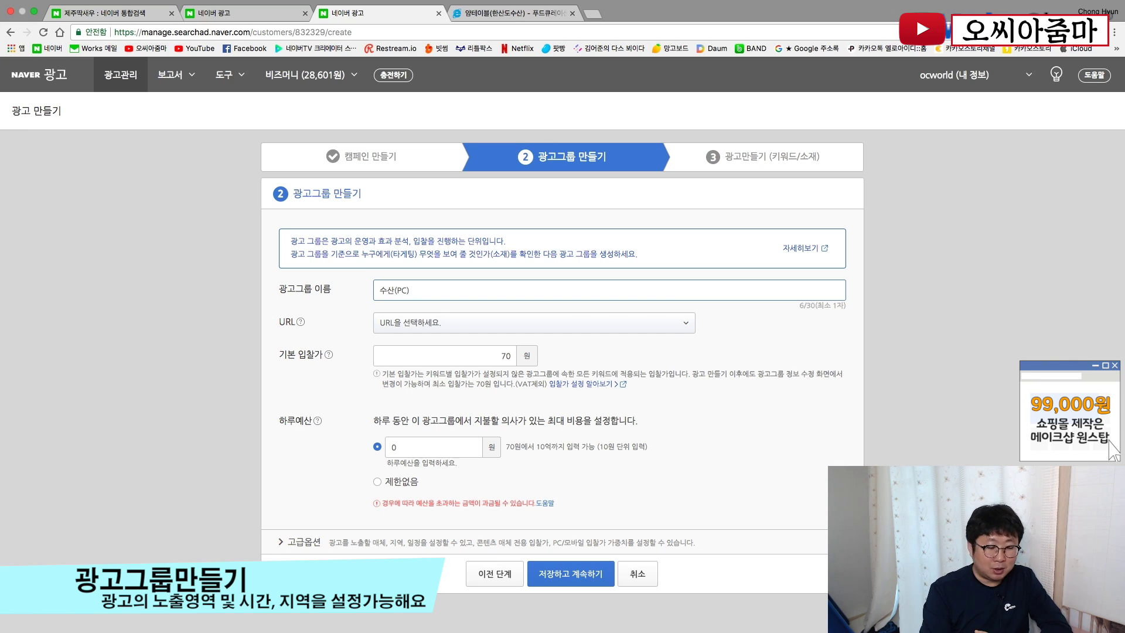
pyautogui.press('BackSpace')
pyautogui.press('BackSpace')
pyautogui.press('BackSpace')
pyautogui.press('BackSpace')
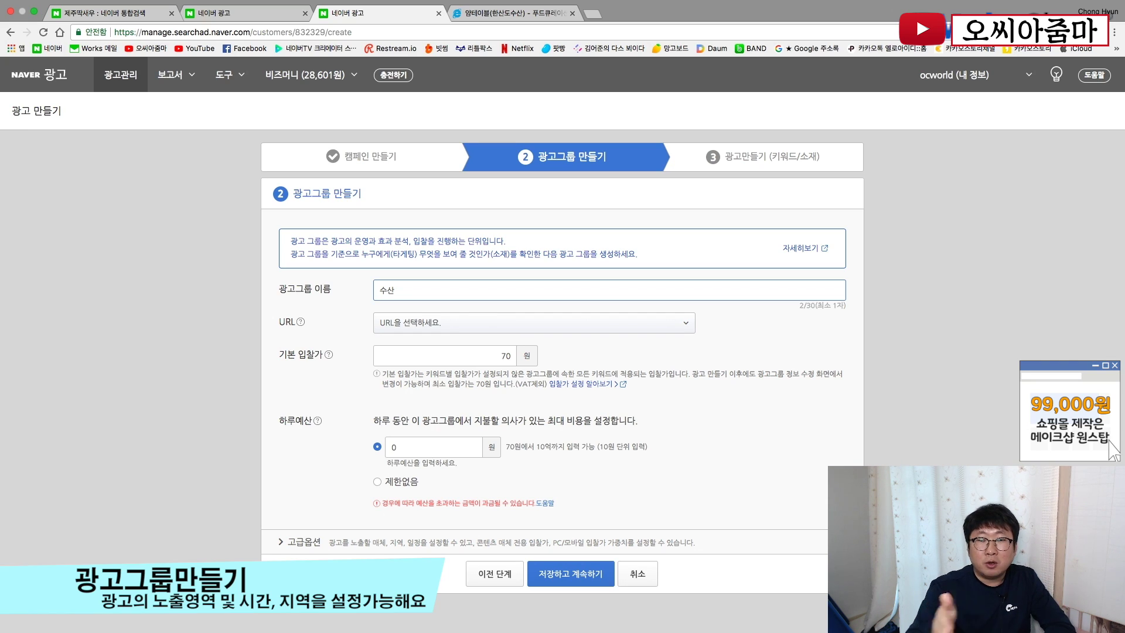
pyautogui.click(514, 324)
pyautogui.click(409, 507)
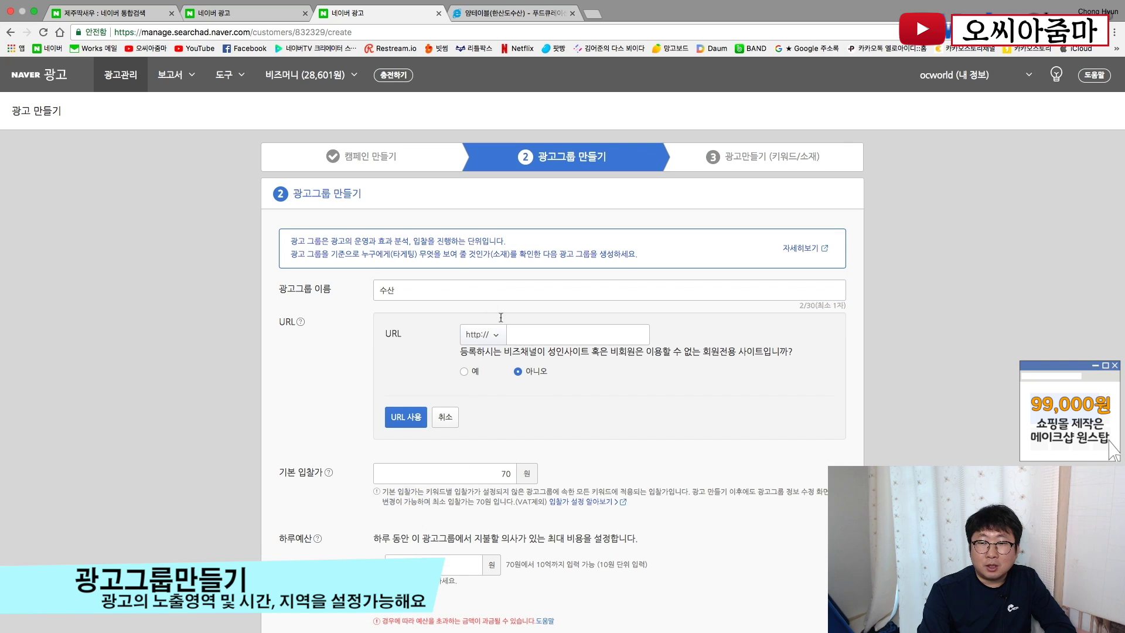
pyautogui.click(510, 13)
pyautogui.click(283, 32)
pyautogui.hotkey('ctrl', 'c')
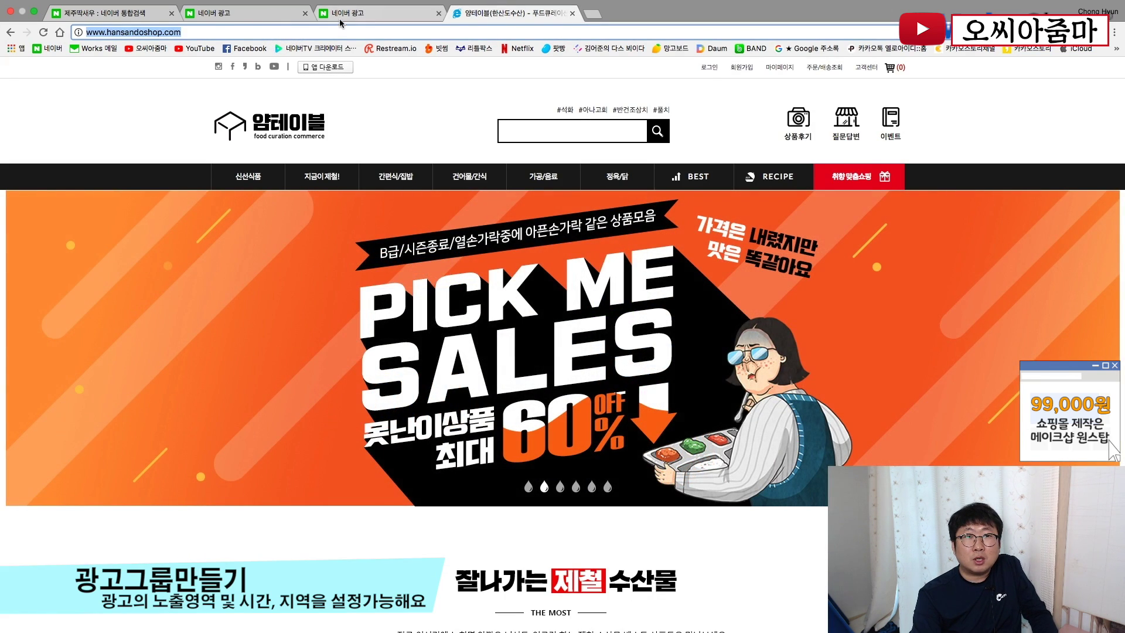
pyautogui.click(342, 19)
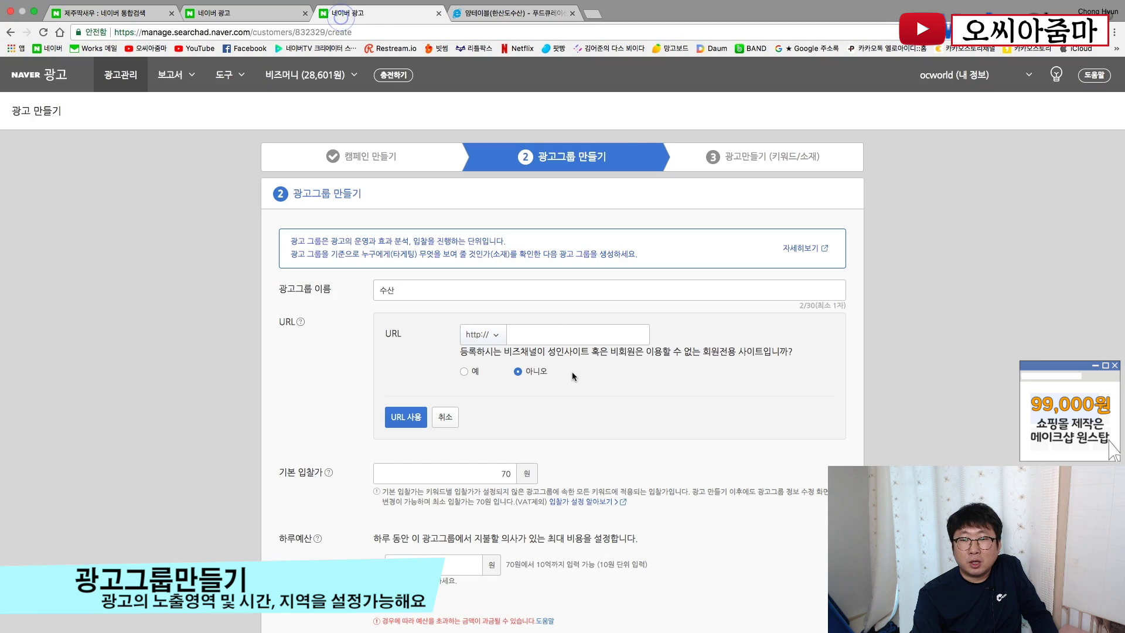
pyautogui.click(545, 335)
pyautogui.hotkey('ctrl', 'v')
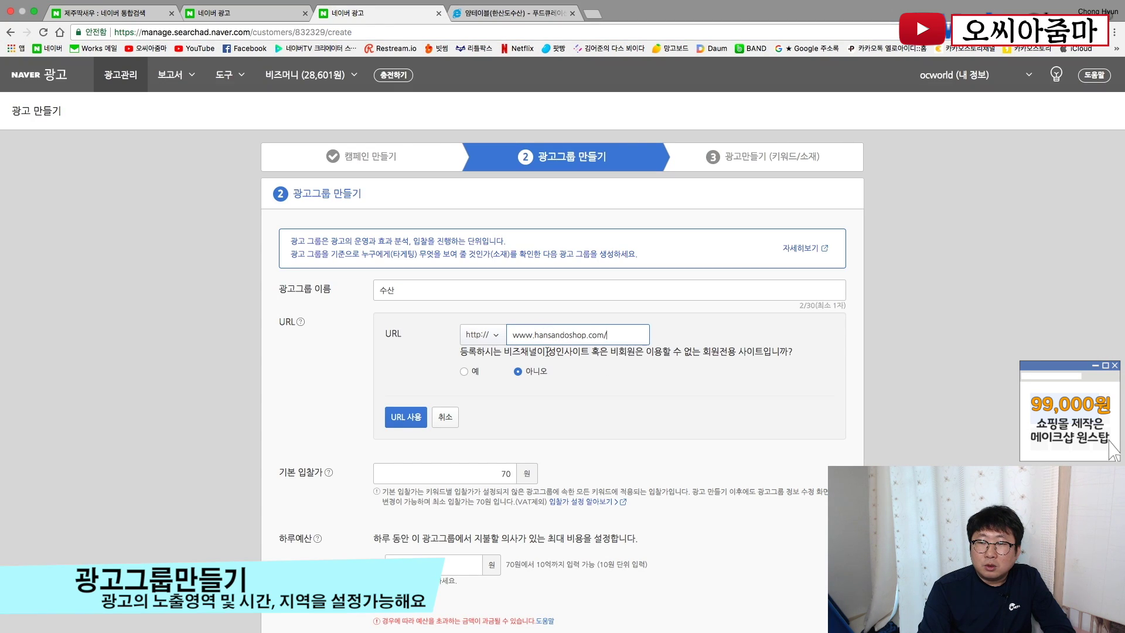
# Check the adult or members-only site option, leave it at 아니오, and apply the shop URL to the ad group
pyautogui.moveTo(547, 352); pyautogui.dragTo(636, 351)
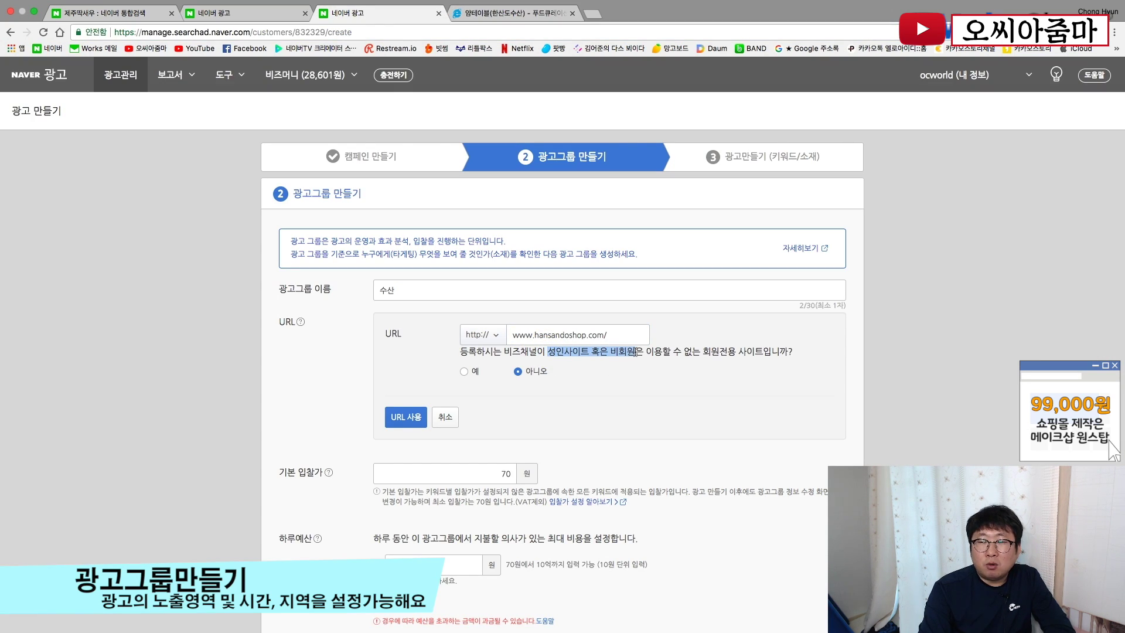
pyautogui.click(465, 372)
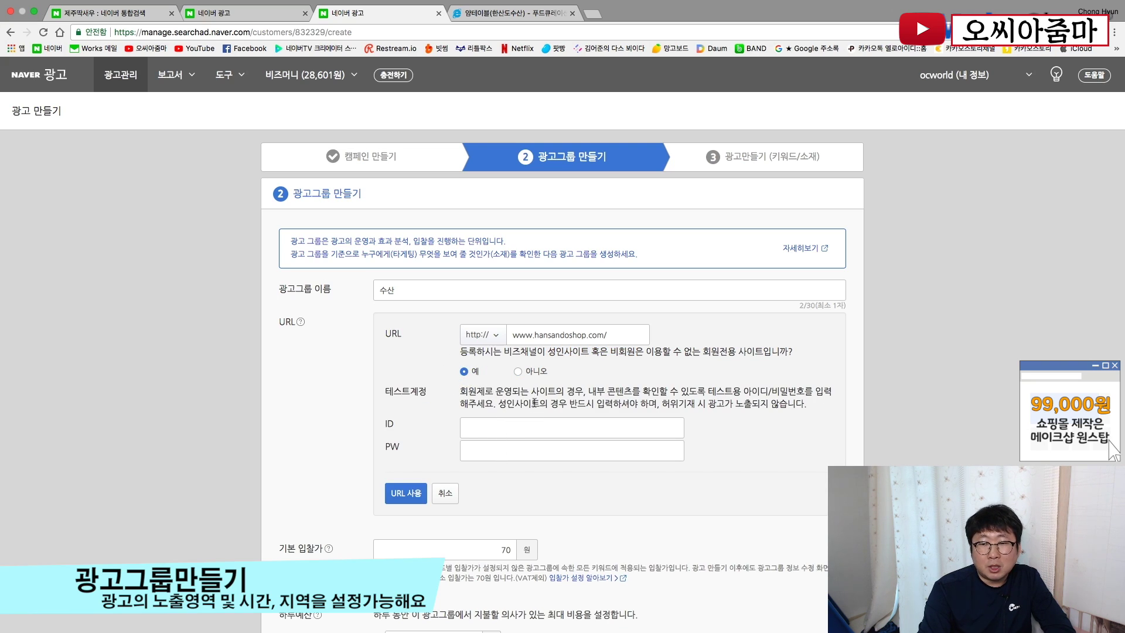
pyautogui.click(518, 372)
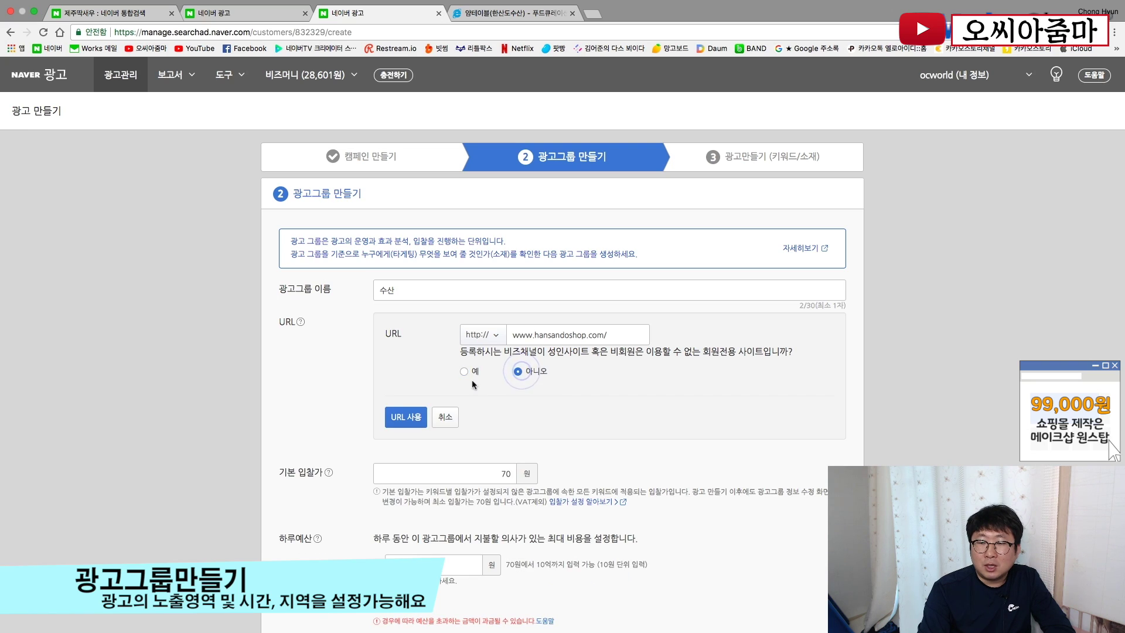
pyautogui.click(406, 417)
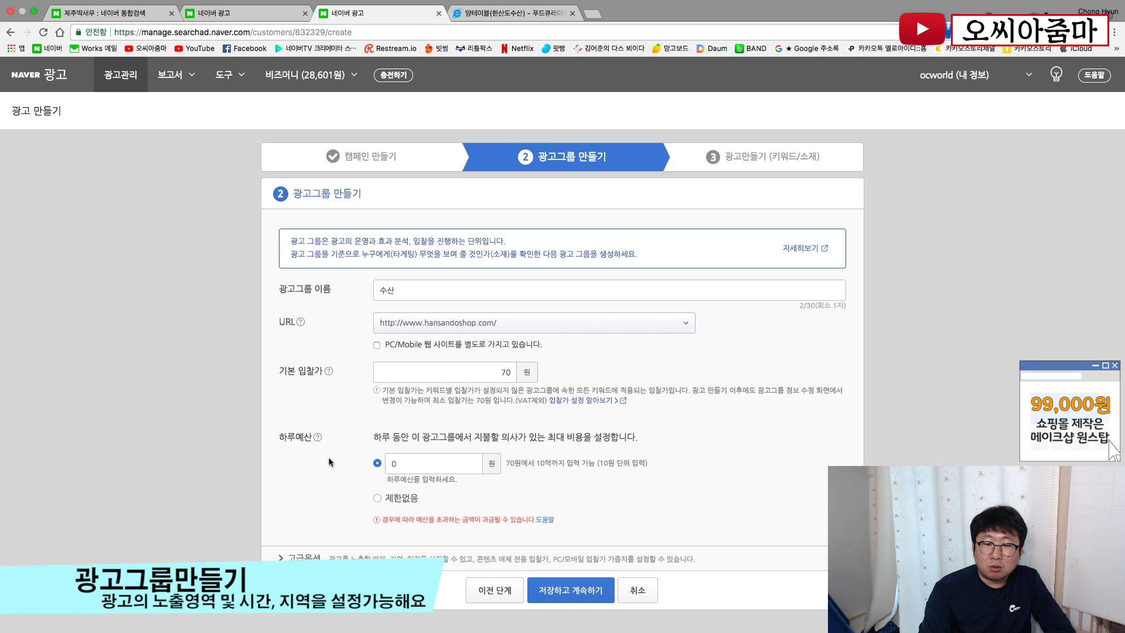
# Set the ad group's daily budget to 제한없음 and review the shop's 신선식품 subcategories on its website
pyautogui.click(405, 465)
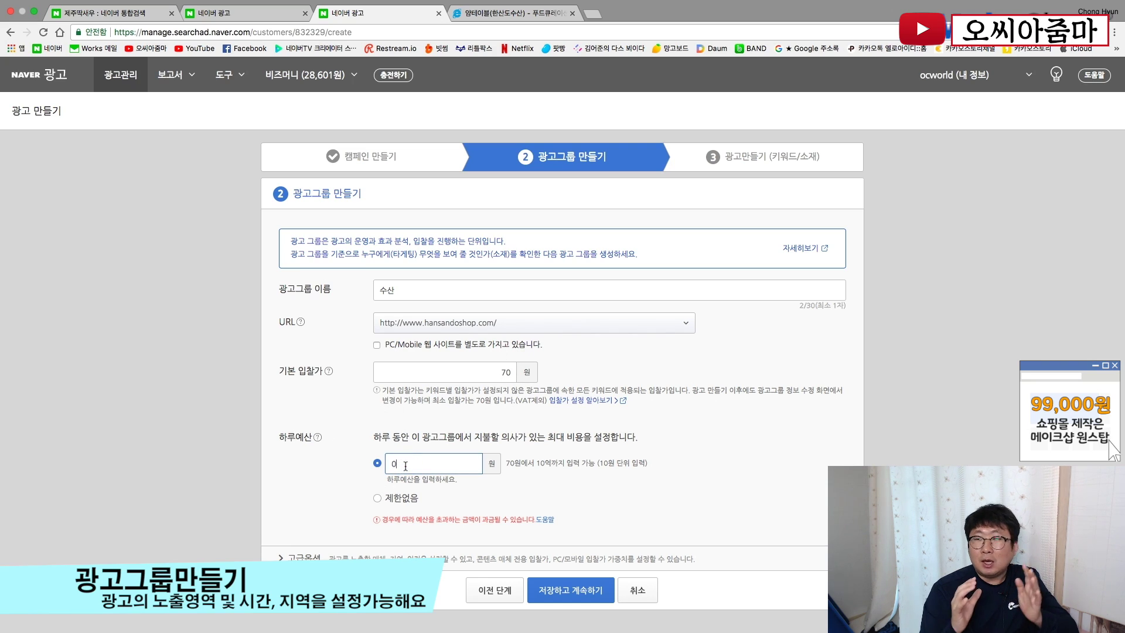
pyautogui.click(377, 499)
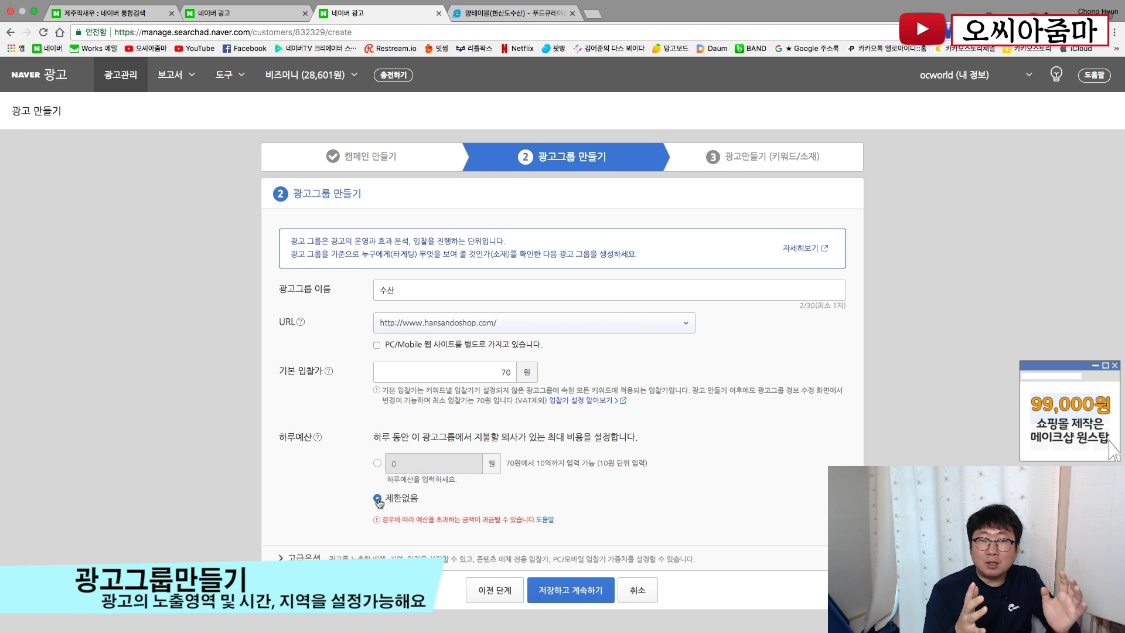
pyautogui.hotkey('ctrl', 'Tab')
pyautogui.moveTo(265, 205)
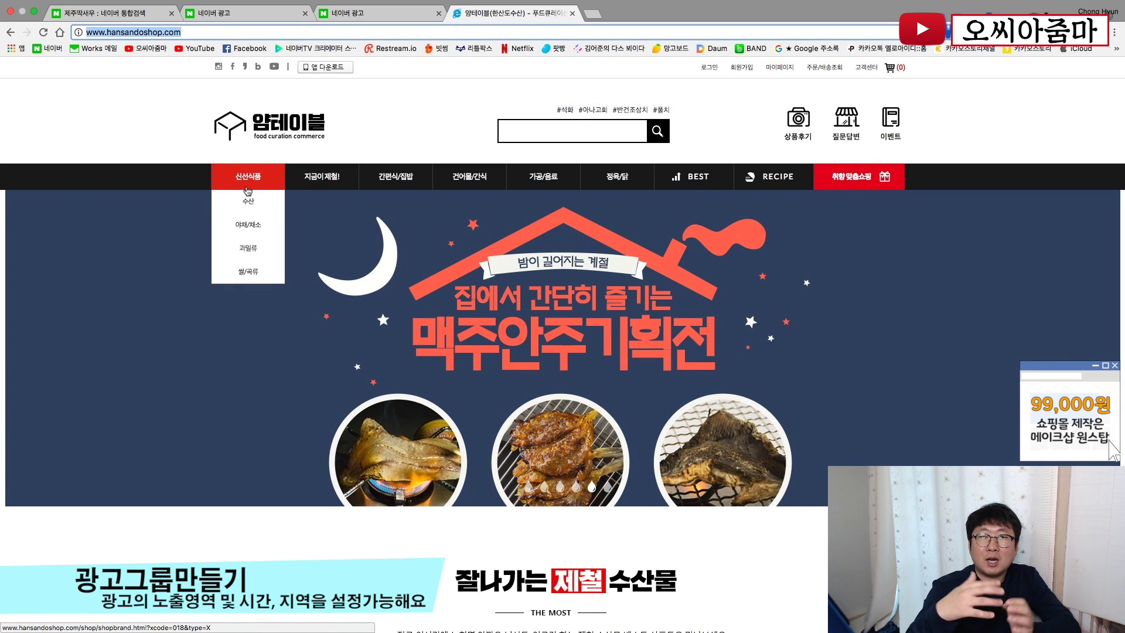
pyautogui.click(259, 11)
pyautogui.click(375, 13)
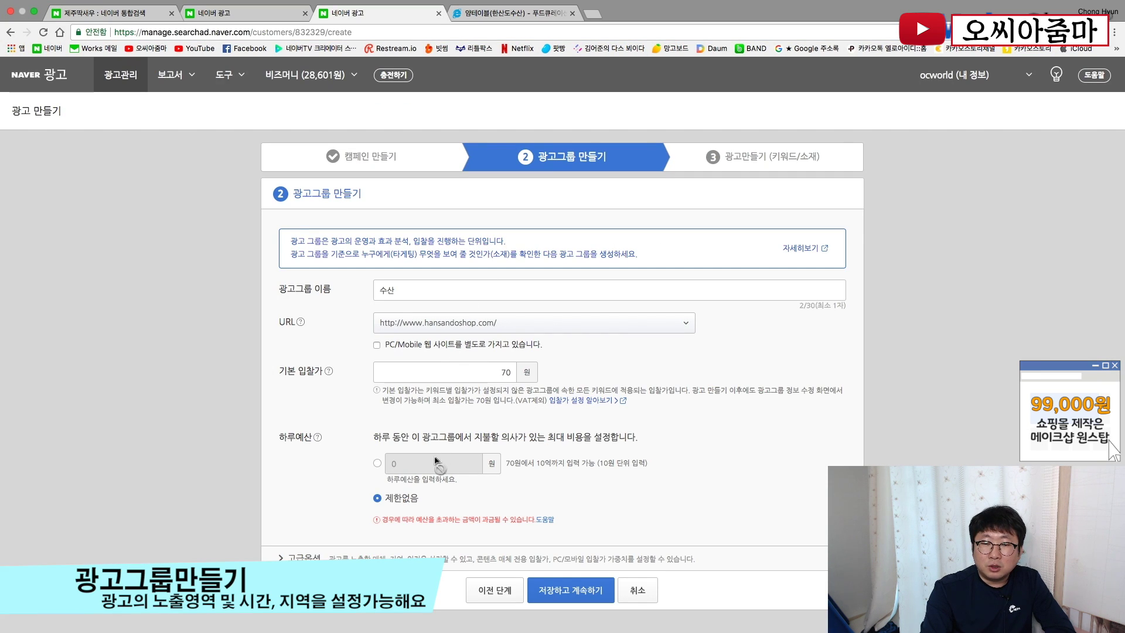
# Expand the ad group's 고급옵션 and set the media targeting to 노출 매체 유형 선택
pyautogui.scroll(-2, 281, 507)
pyautogui.click(282, 507)
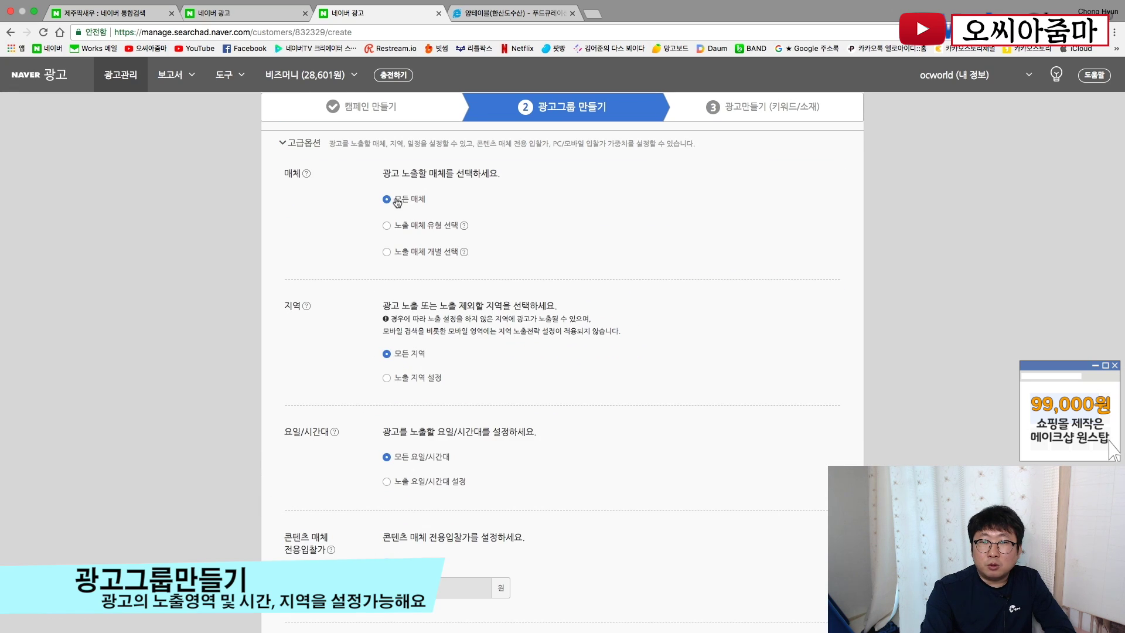
pyautogui.click(386, 227)
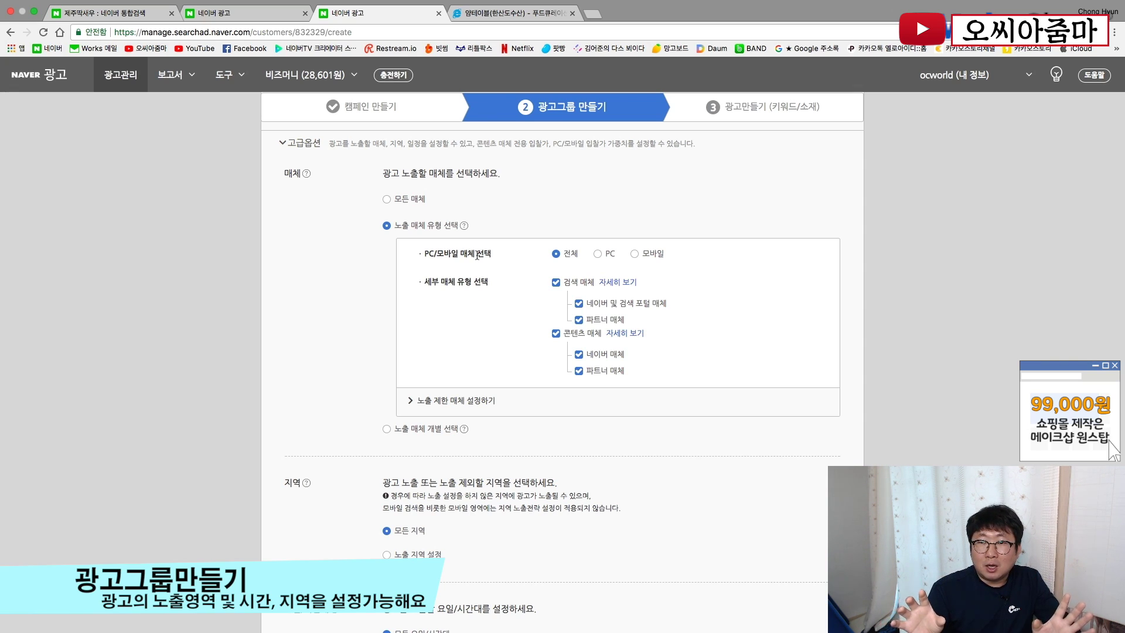
# Try naming the ad group 수산(모바일) and limiting its PC/mobile media to 모바일
pyautogui.scroll(8, 477, 256)
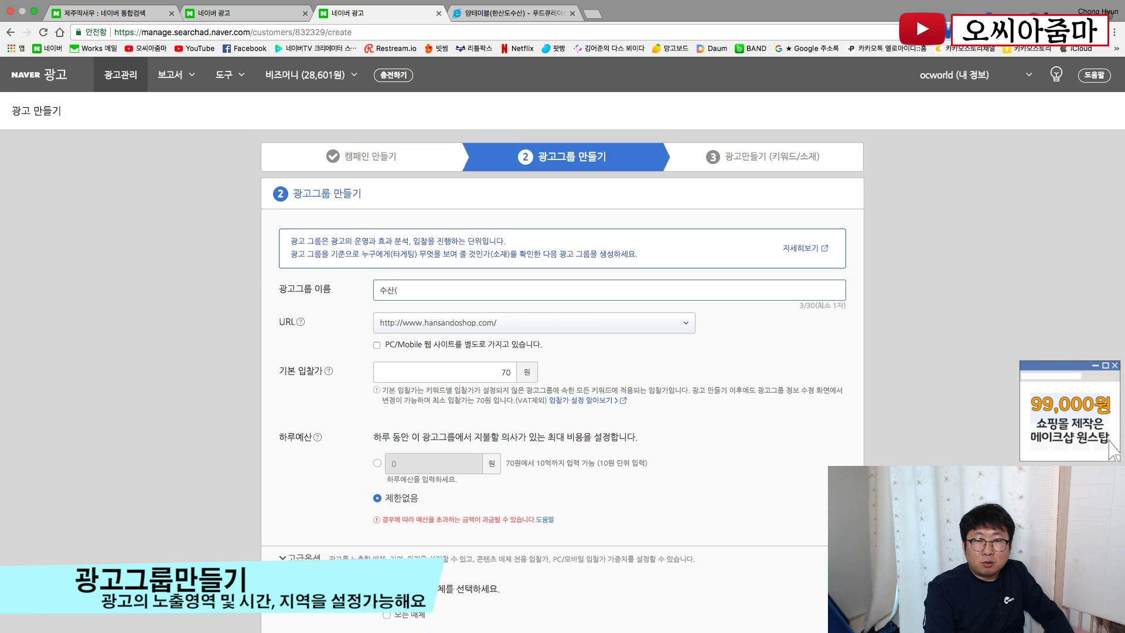
pyautogui.write('모바일)')
pyautogui.scroll(-1, 563, 352)
pyautogui.scroll(-5, 563, 351)
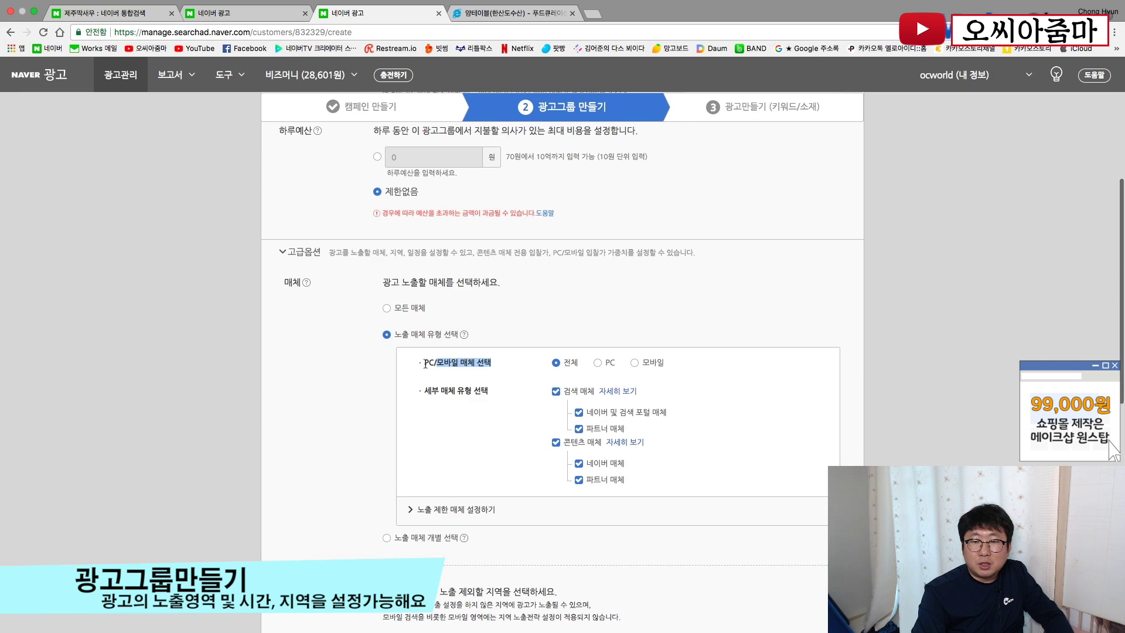
pyautogui.moveTo(422, 362); pyautogui.dragTo(627, 363)
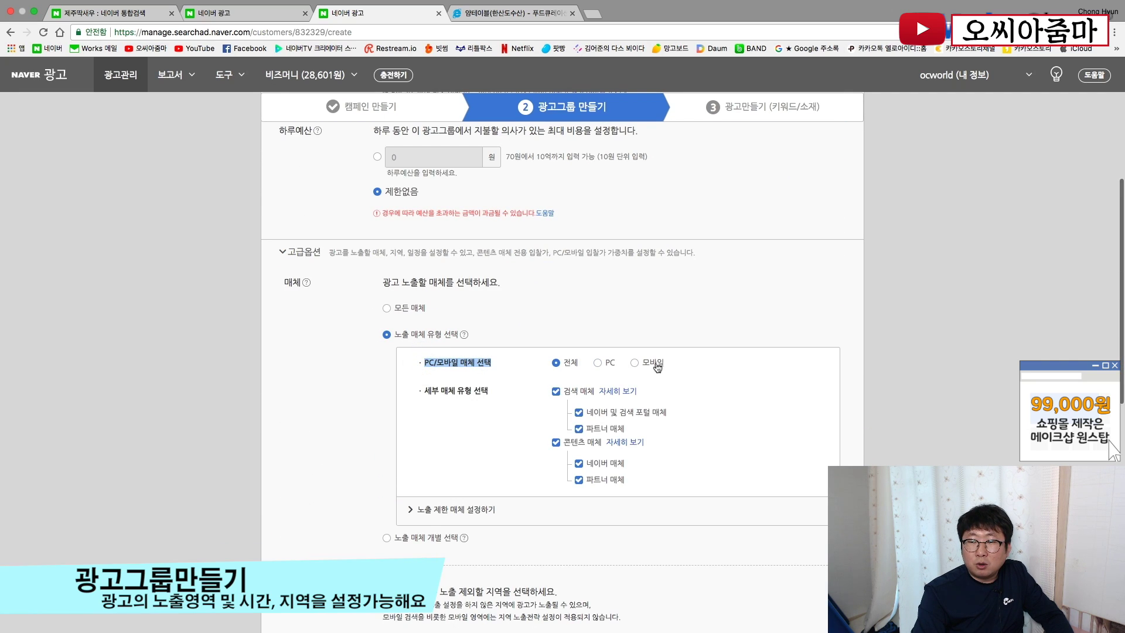
pyautogui.click(634, 363)
# Try naming the ad group 수산(PC) and limiting its PC/mobile media to PC
pyautogui.scroll(5, 496, 256)
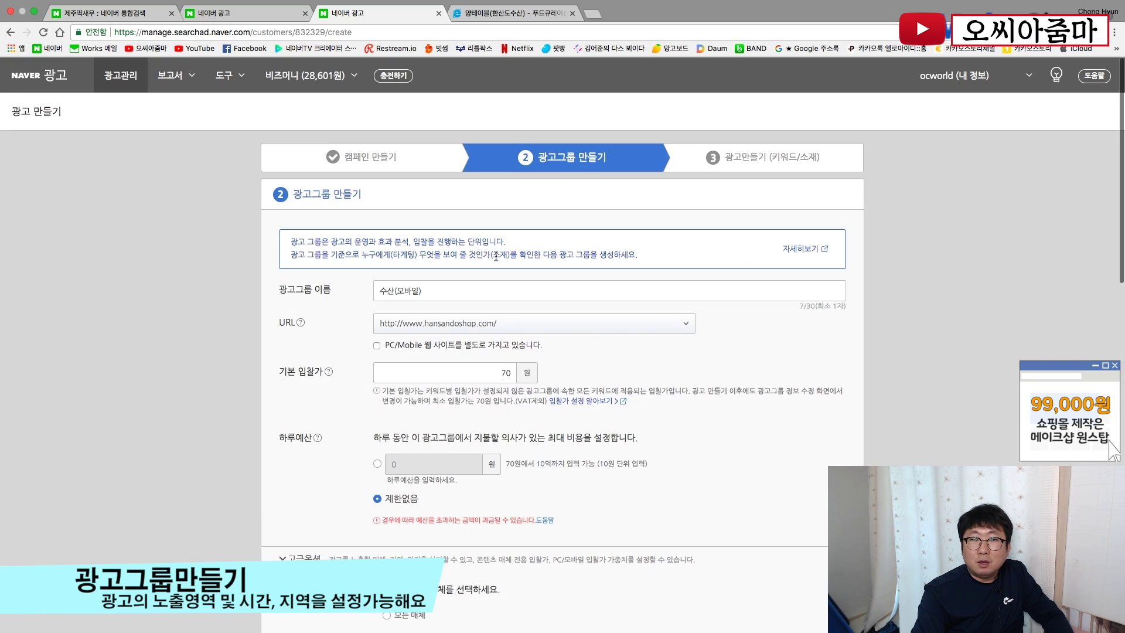
pyautogui.doubleClick(420, 288)
pyautogui.write('PC')
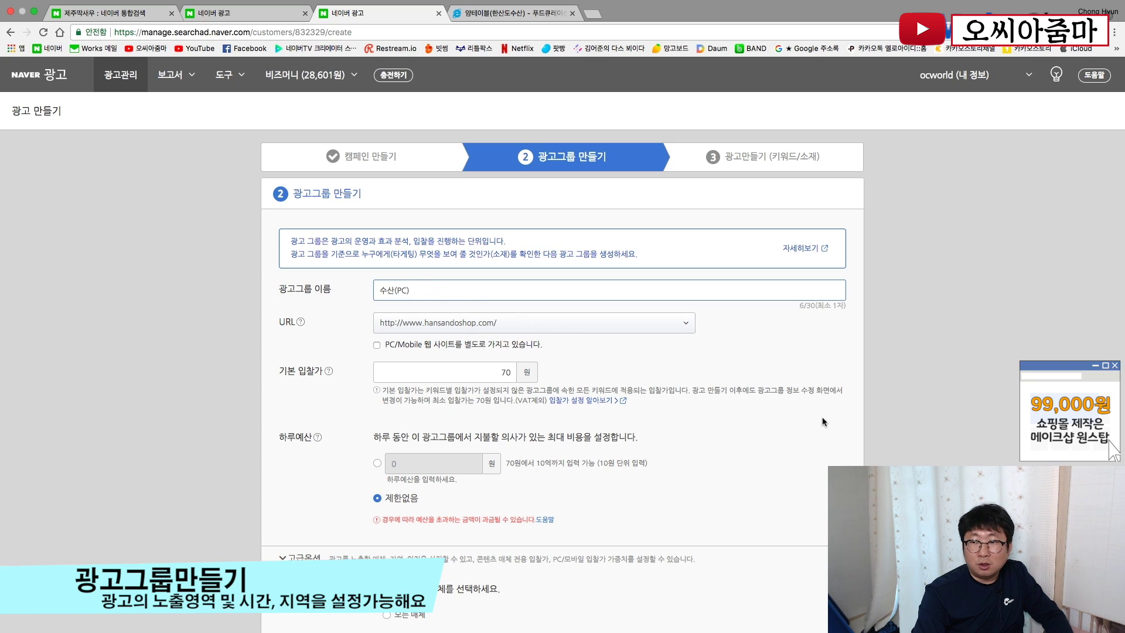
pyautogui.scroll(-7, 902, 463)
pyautogui.click(597, 245)
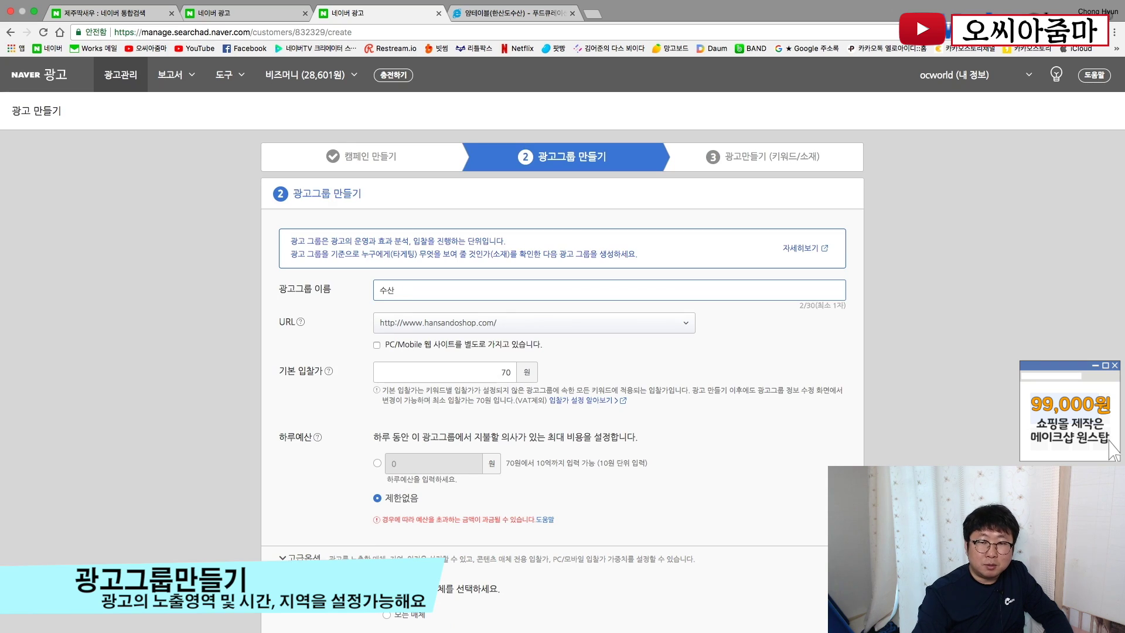
# Restore the ad group name to 수산 and set the PC/mobile media selection back to 전체
pyautogui.press('BackSpace')
pyautogui.write('산')
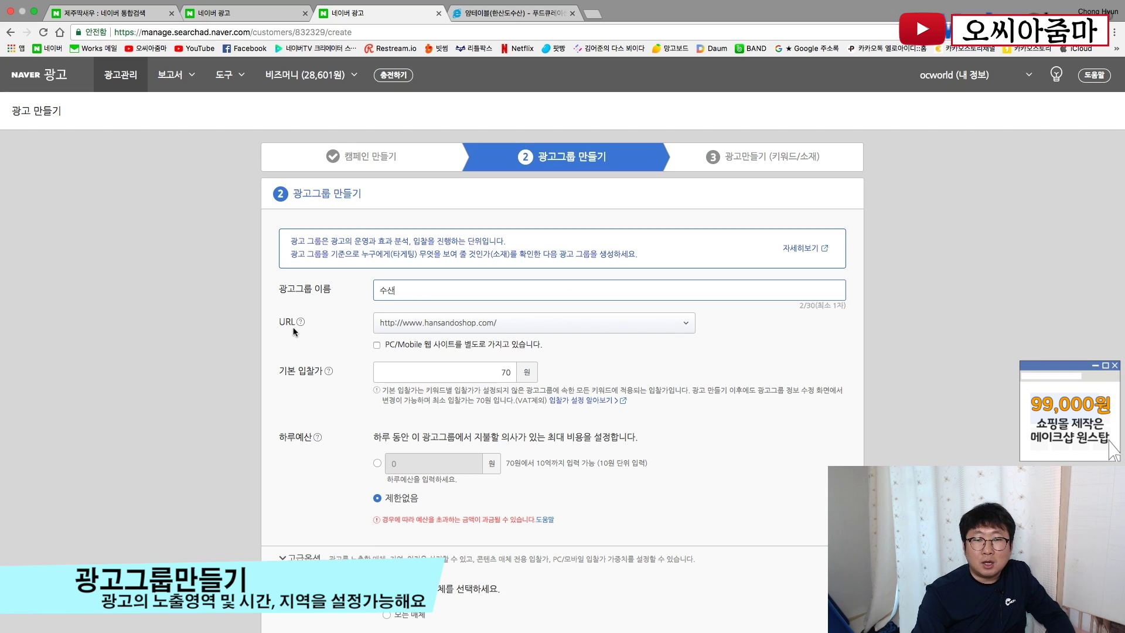
pyautogui.scroll(-5, 311, 364)
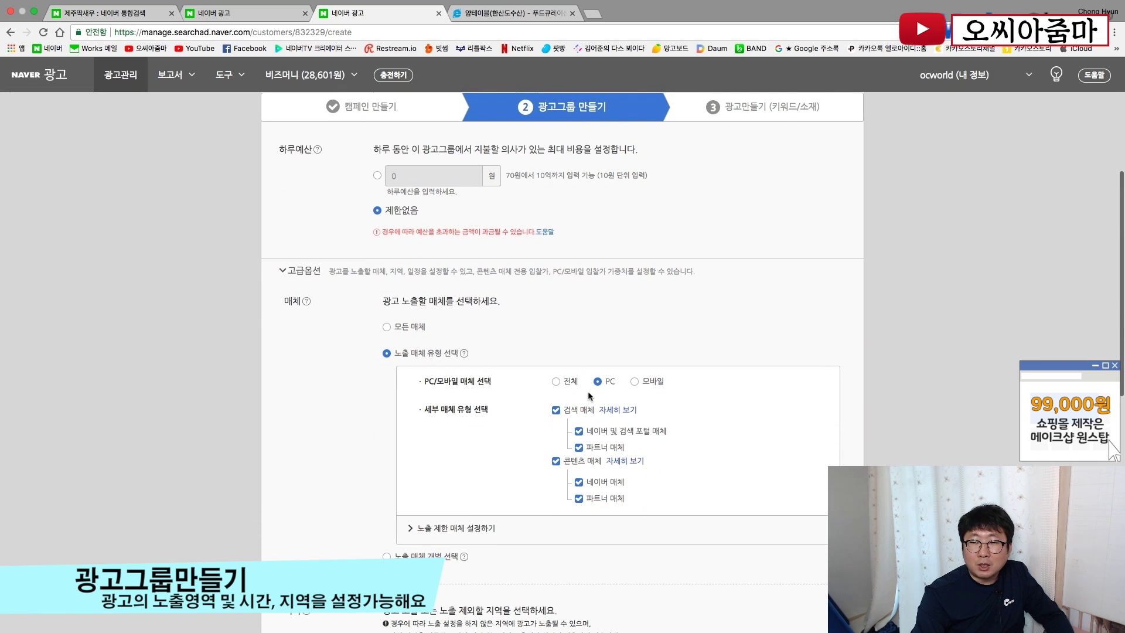
pyautogui.click(558, 381)
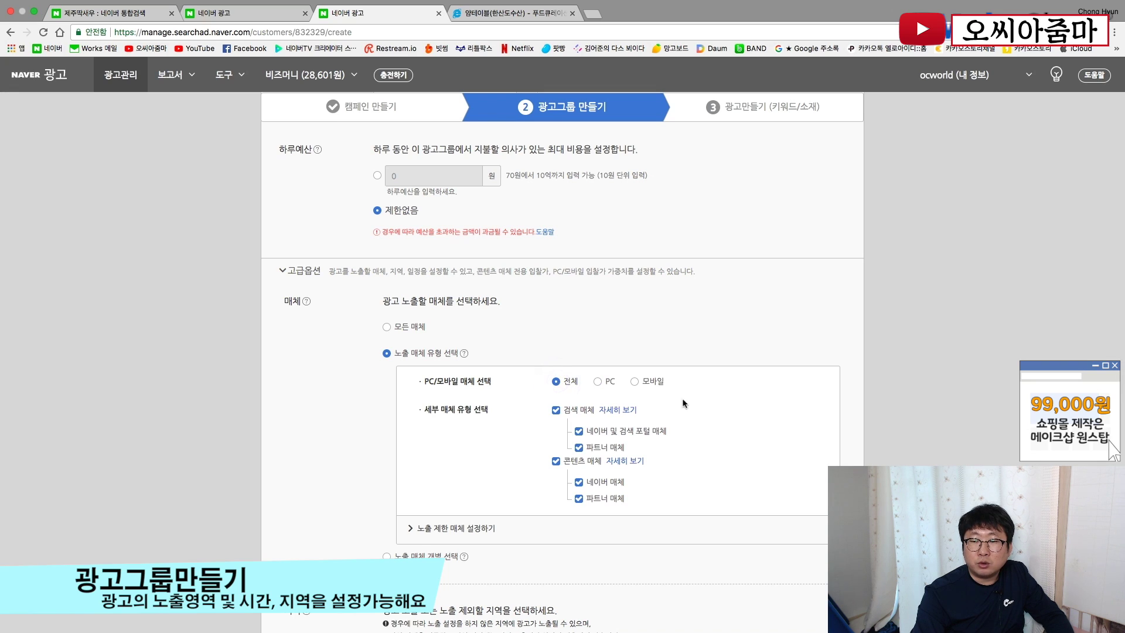
# Exclude all 콘텐츠 매체 and the search 파트너 매체, leaving only 네이버 및 검색 포털 매체 selected
pyautogui.scroll(-2, 515, 354)
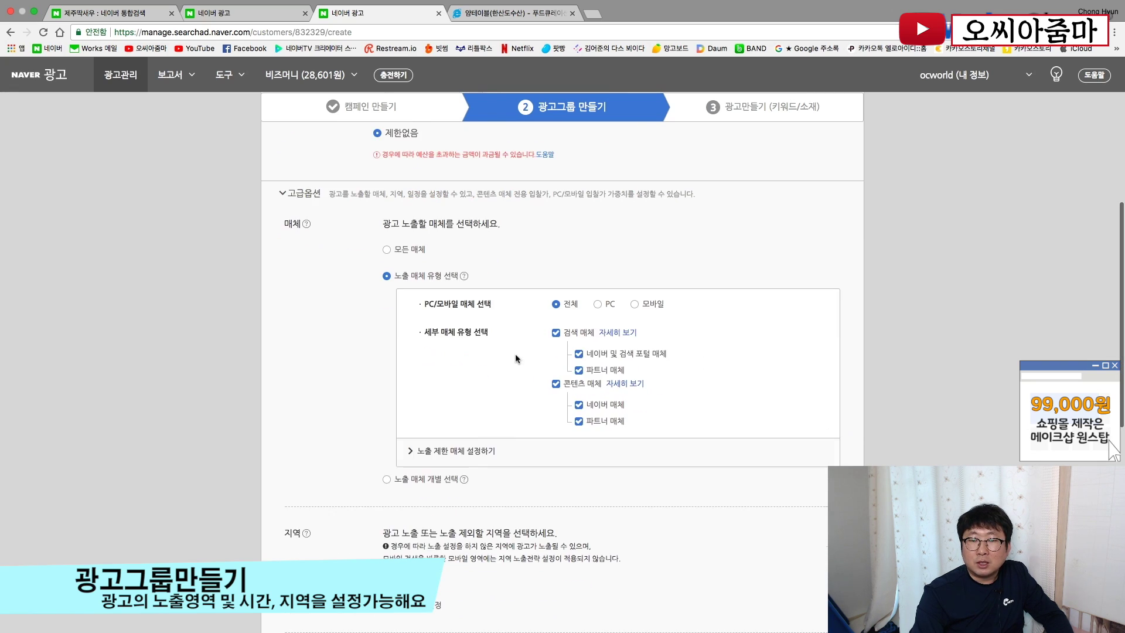
pyautogui.doubleClick(431, 332)
pyautogui.tripleClick(463, 336)
pyautogui.click(483, 347)
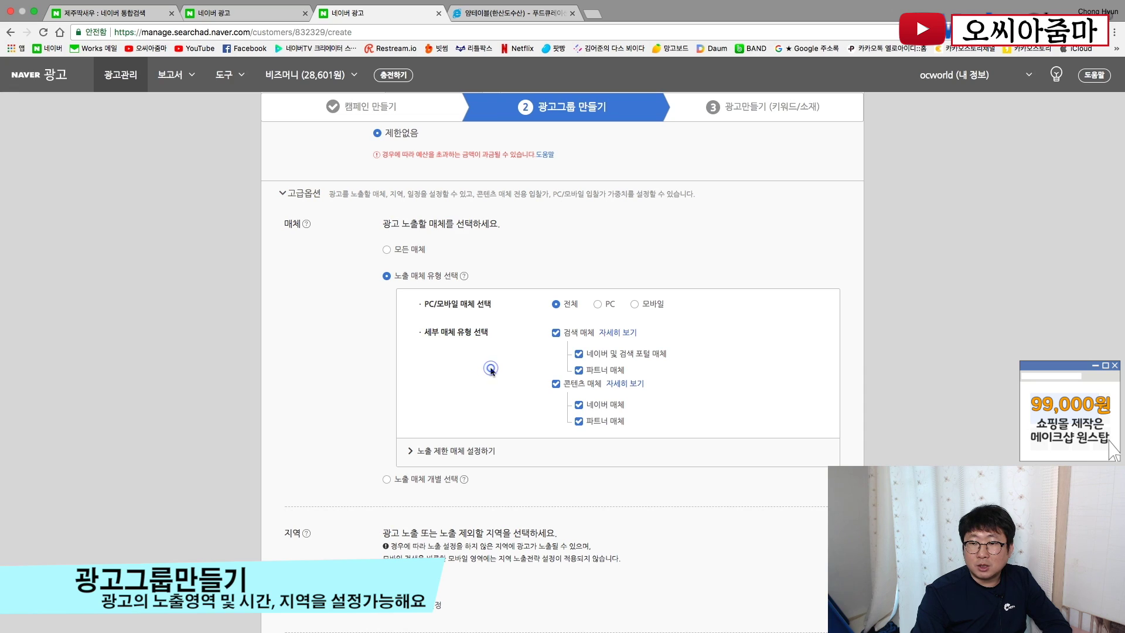
pyautogui.click(557, 384)
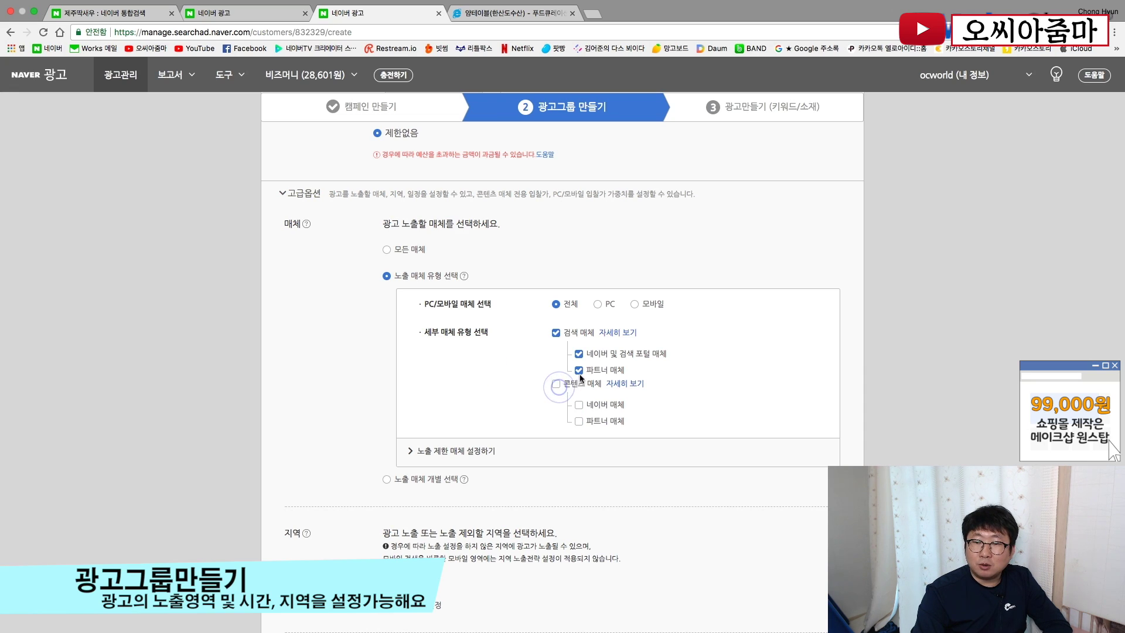
pyautogui.click(579, 370)
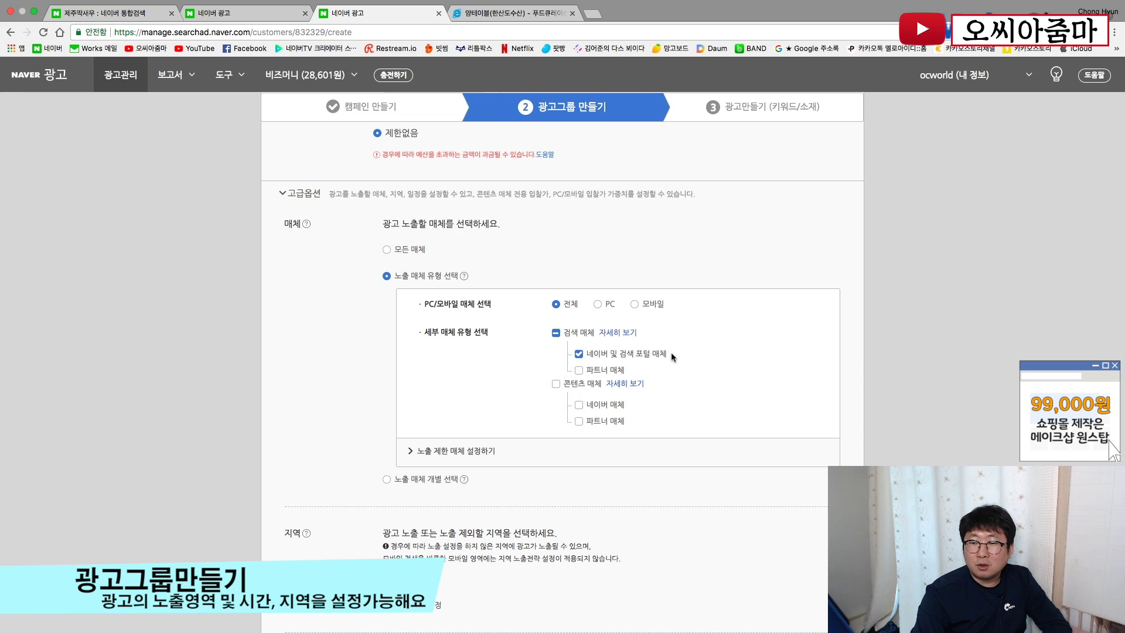
pyautogui.moveTo(671, 353); pyautogui.dragTo(595, 360)
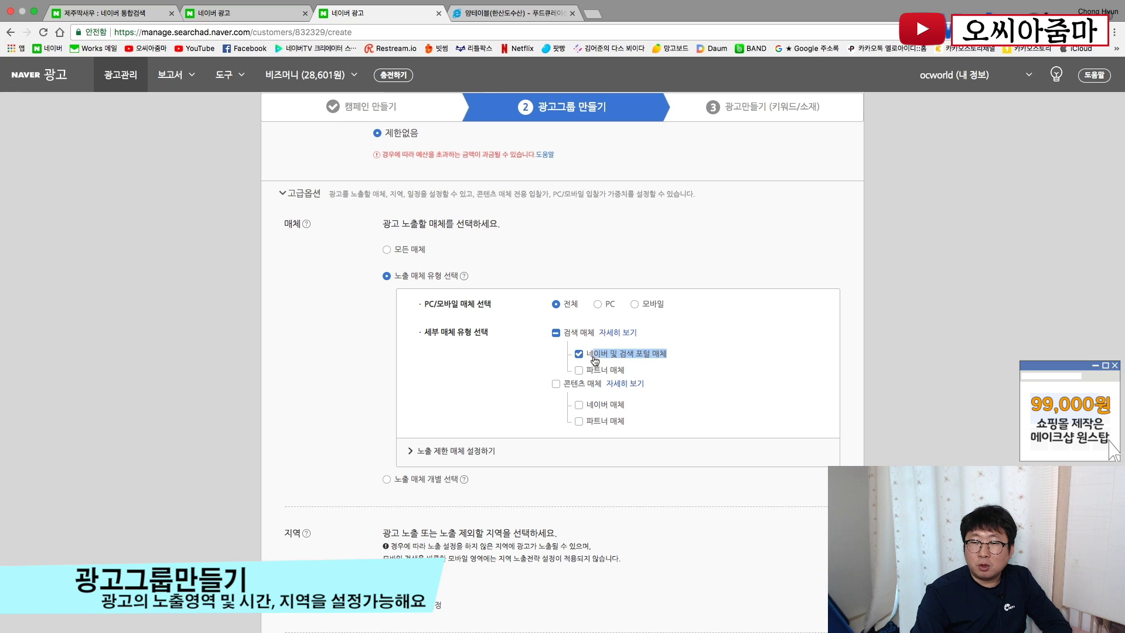
pyautogui.click(591, 360)
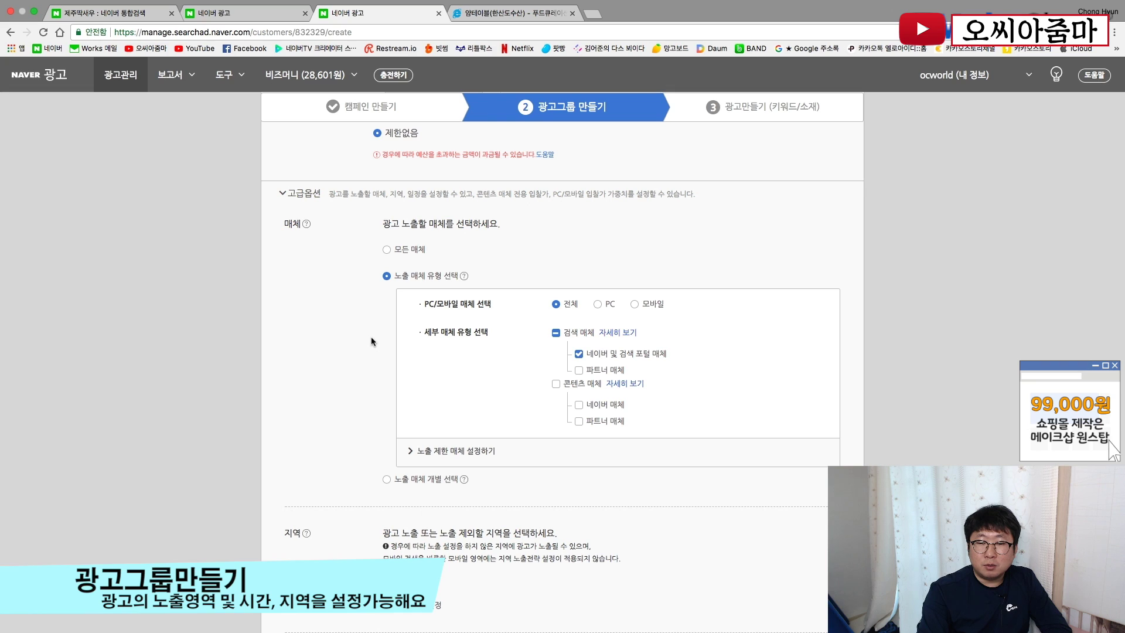
# Enable 노출 지역 설정 for the region targeting and turn off 대한민국 외 and 제주특별자치도
pyautogui.scroll(-6, 371, 336)
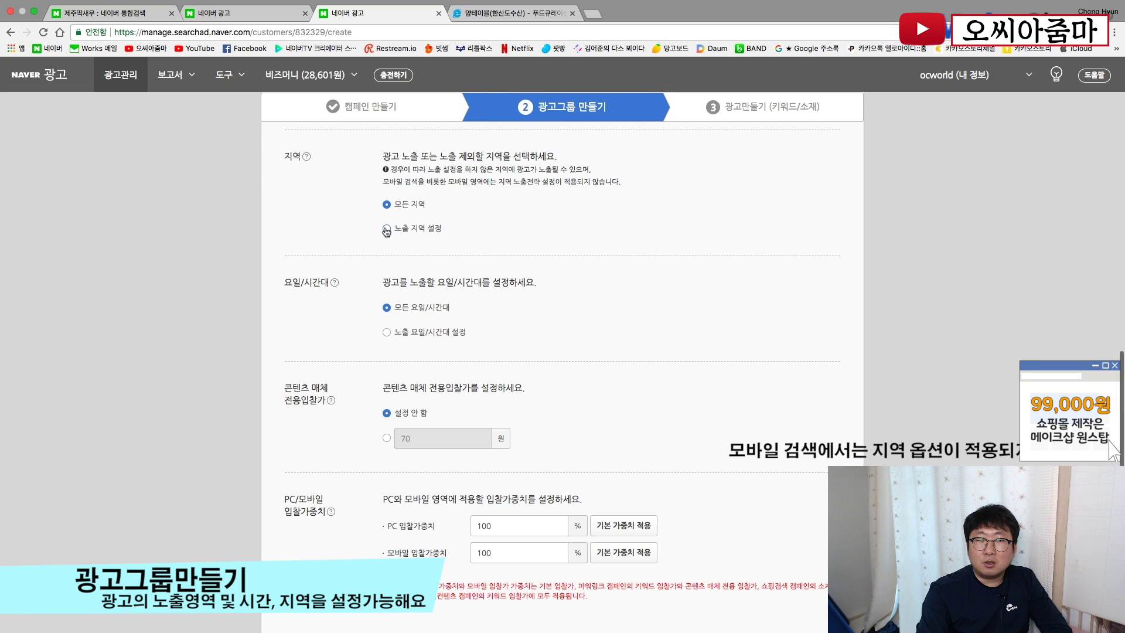
pyautogui.click(386, 229)
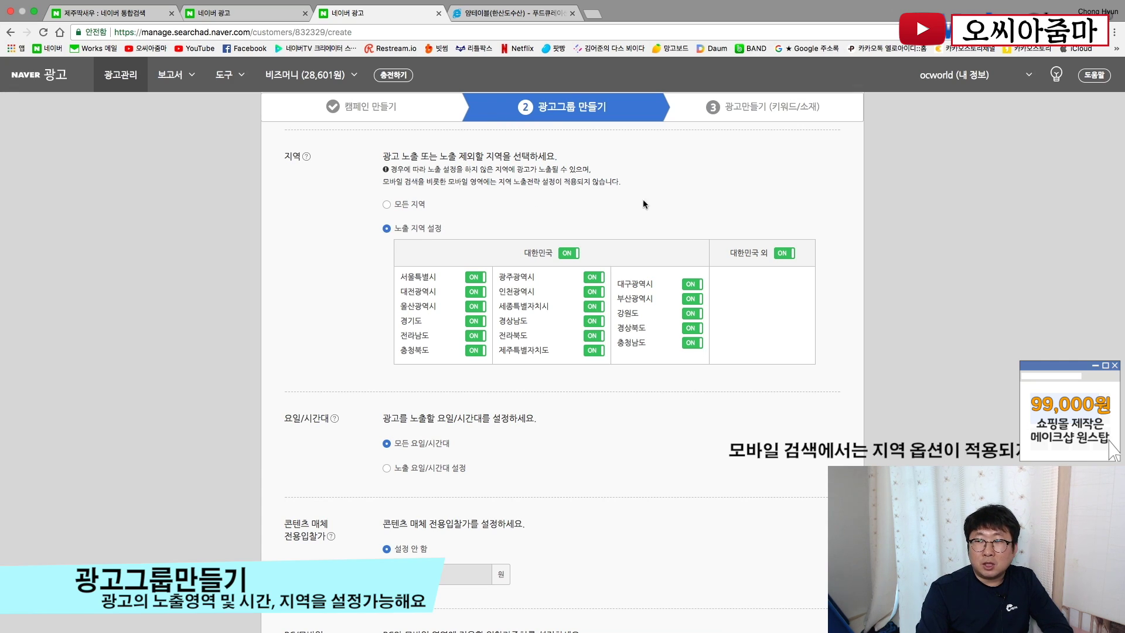
pyautogui.click(785, 254)
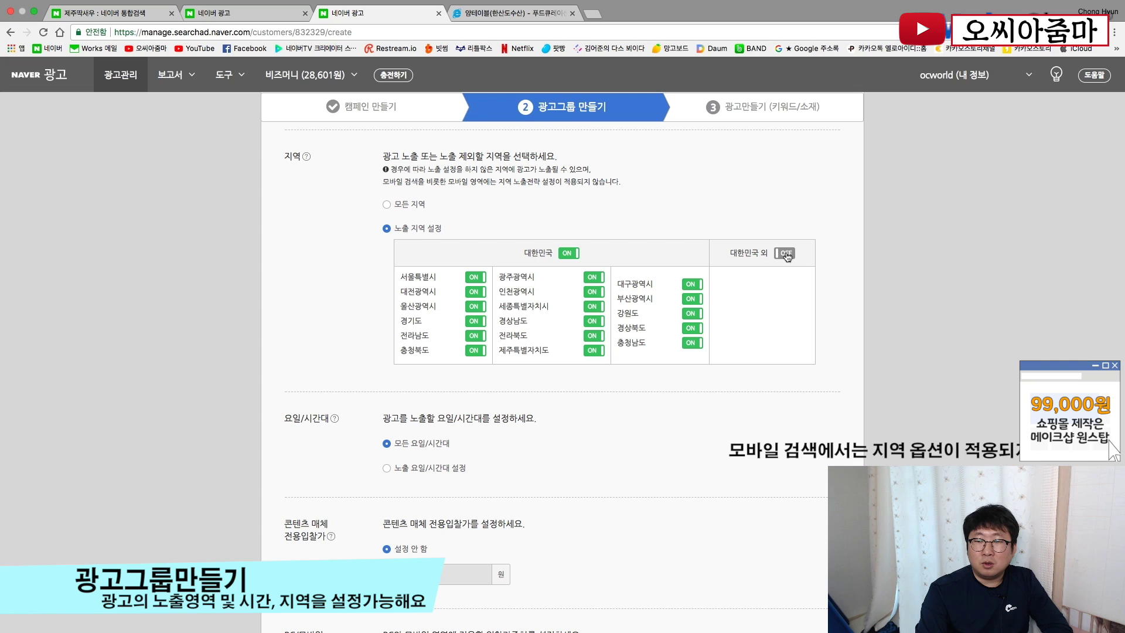
pyautogui.click(593, 352)
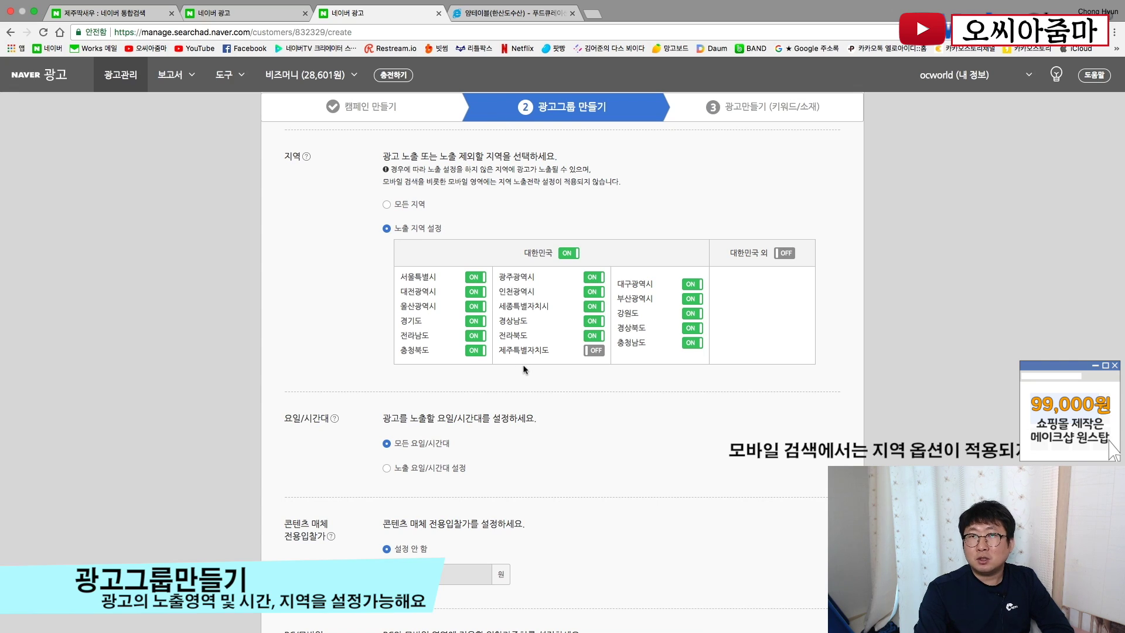
# Switch the ad schedule to 노출 요일/시간대 설정 and review the weekly hour grid
pyautogui.click(419, 468)
pyautogui.scroll(-5, 357, 367)
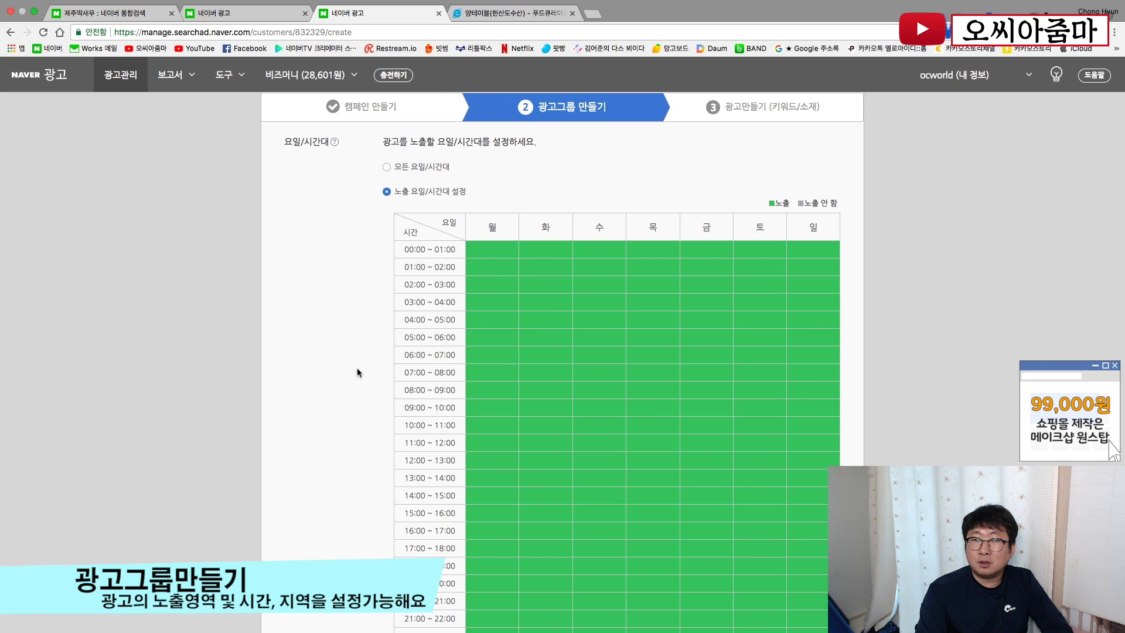
pyautogui.scroll(-3, 357, 369)
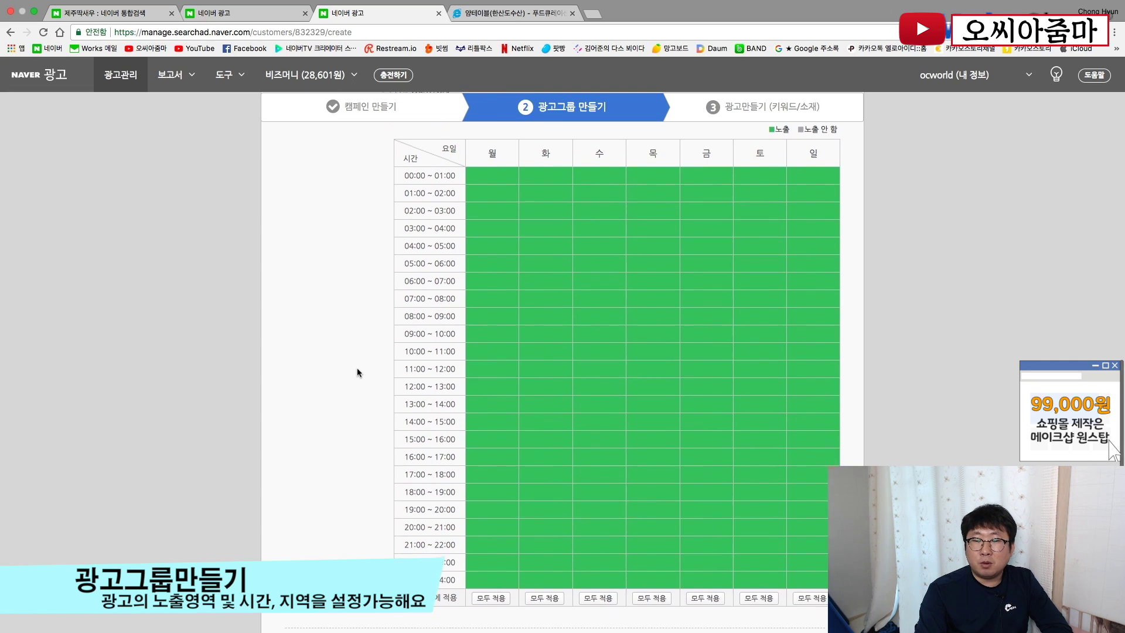
# Try limiting Monday's exposure to 09:00–19:00, applying it to all days, and turning off Sunday's remaining hours
pyautogui.scroll(1, 357, 367)
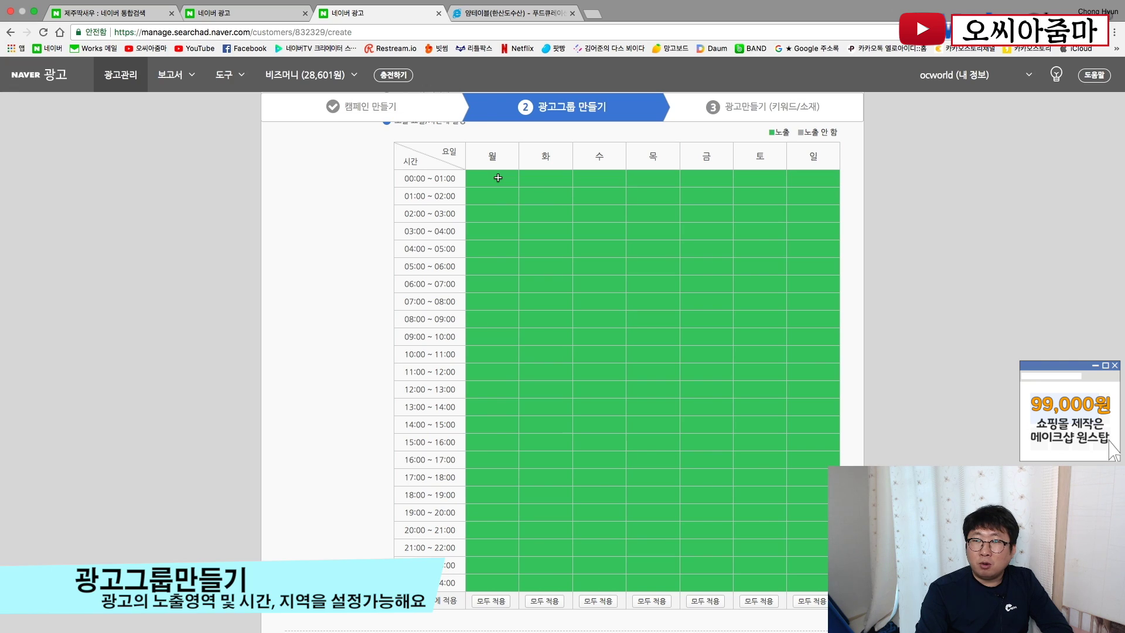
pyautogui.moveTo(498, 178); pyautogui.dragTo(494, 330)
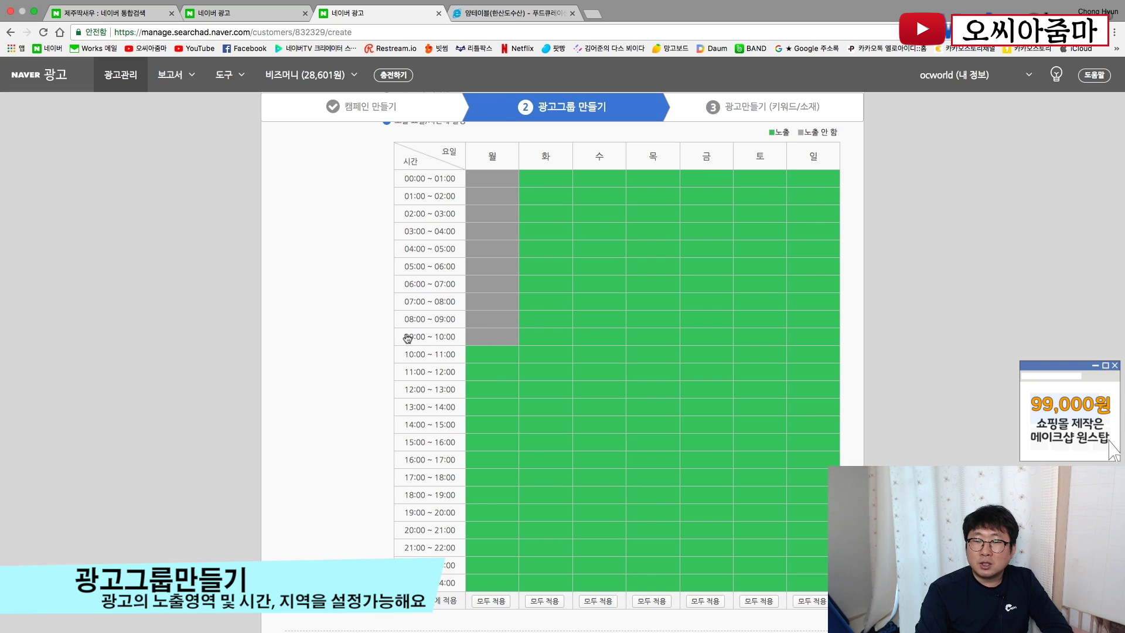
pyautogui.click(493, 334)
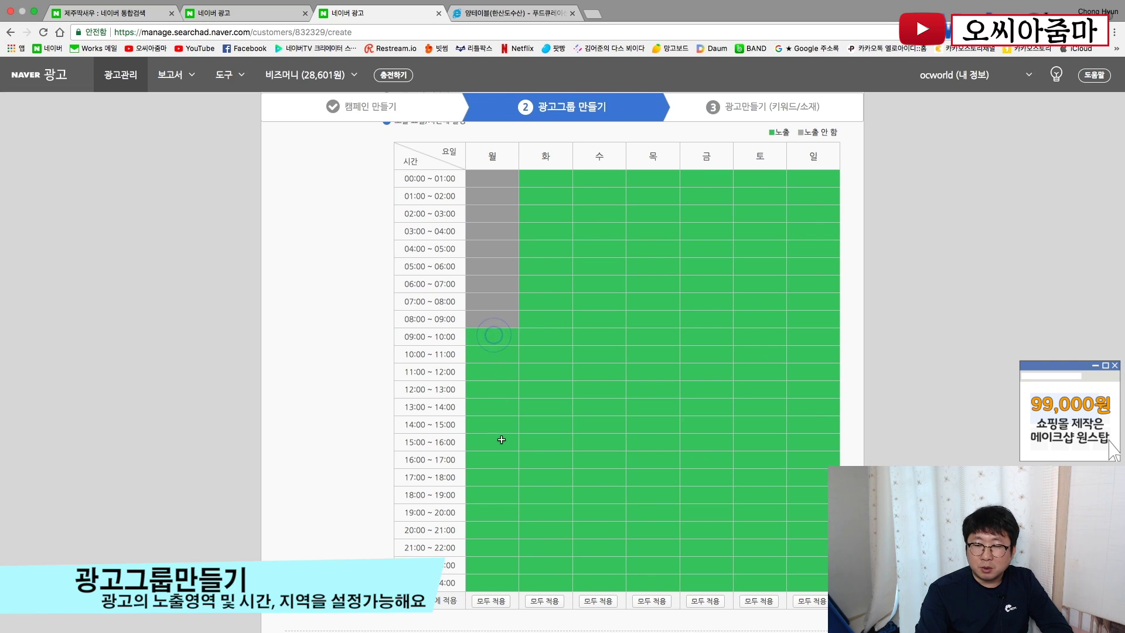
pyautogui.moveTo(502, 513); pyautogui.dragTo(499, 585)
pyautogui.click(498, 602)
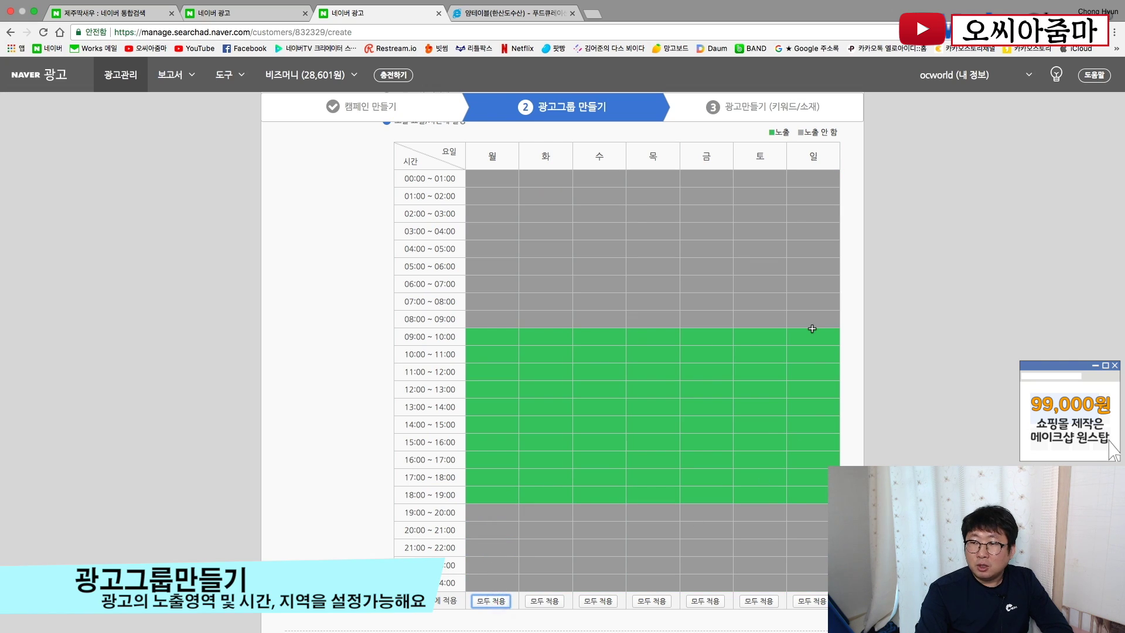
pyautogui.moveTo(812, 331); pyautogui.dragTo(812, 493)
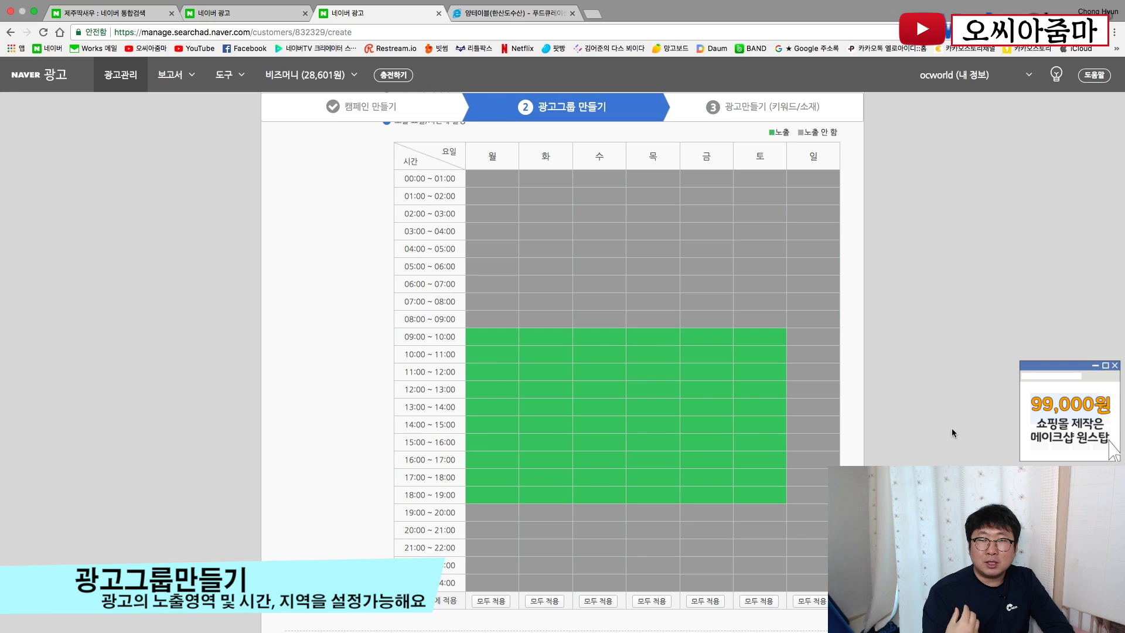
# Turn Monday's 00:00–09:00 and 19:00–24:00 hours back on and apply Monday's schedule to all days
pyautogui.moveTo(483, 179); pyautogui.dragTo(483, 319)
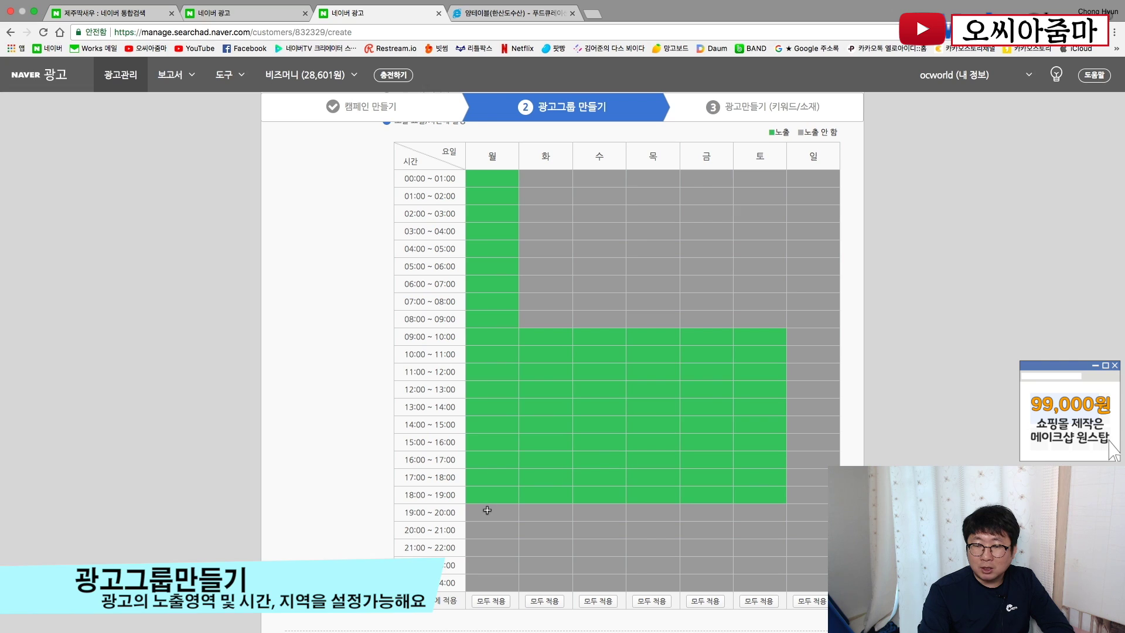
pyautogui.moveTo(487, 509); pyautogui.dragTo(484, 583)
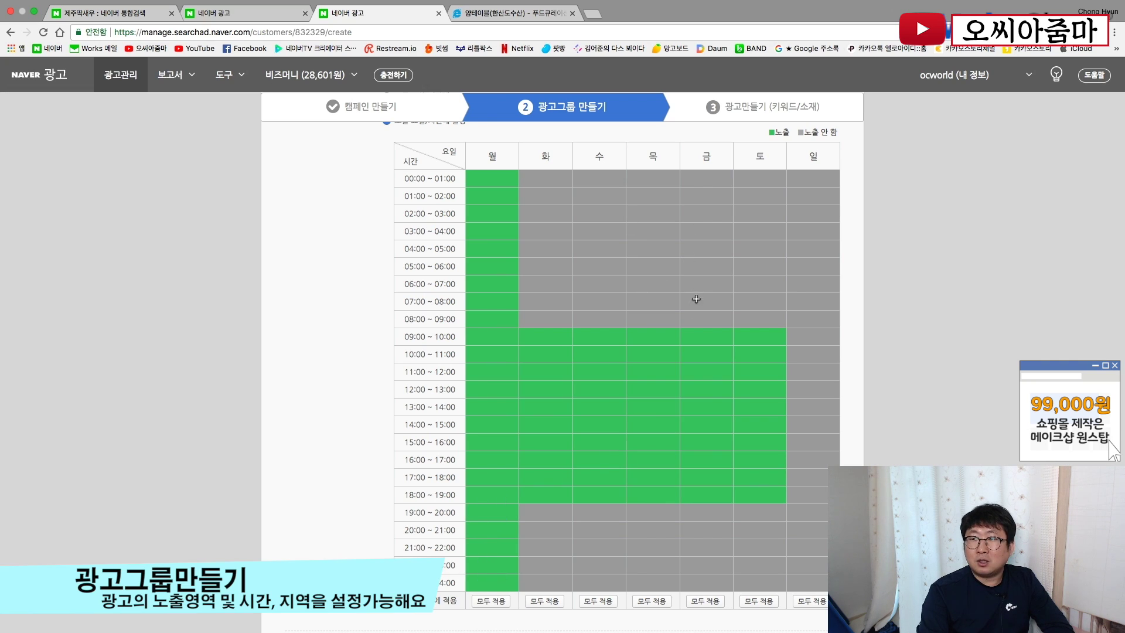
pyautogui.click(490, 602)
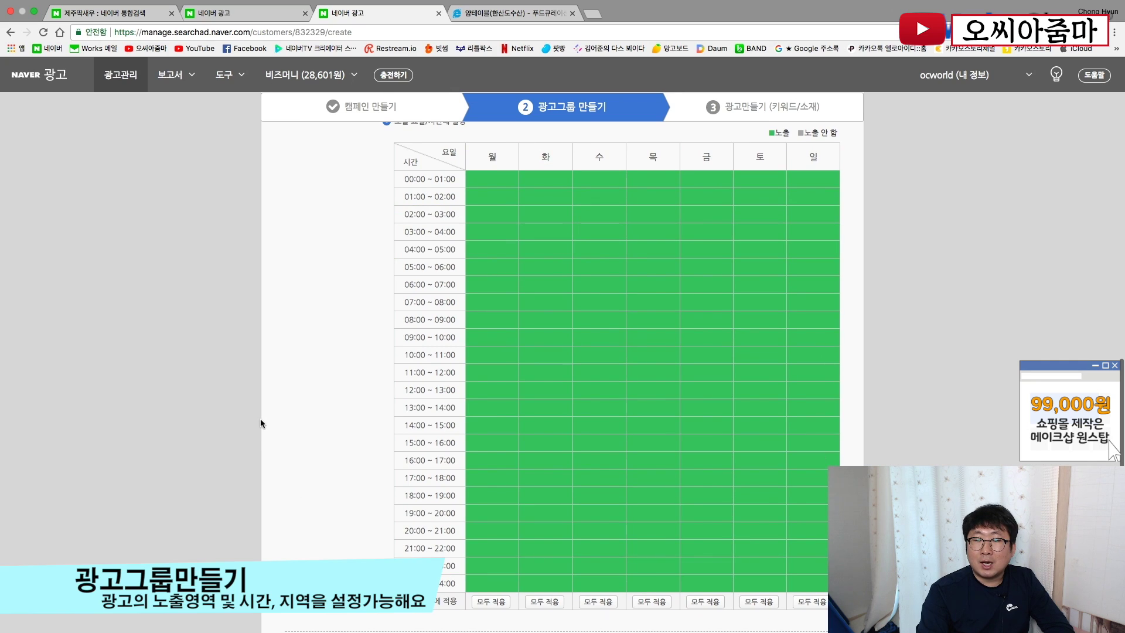
# Switch the ad group's schedule back to 모든 요일/시간대
pyautogui.scroll(2, 260, 419)
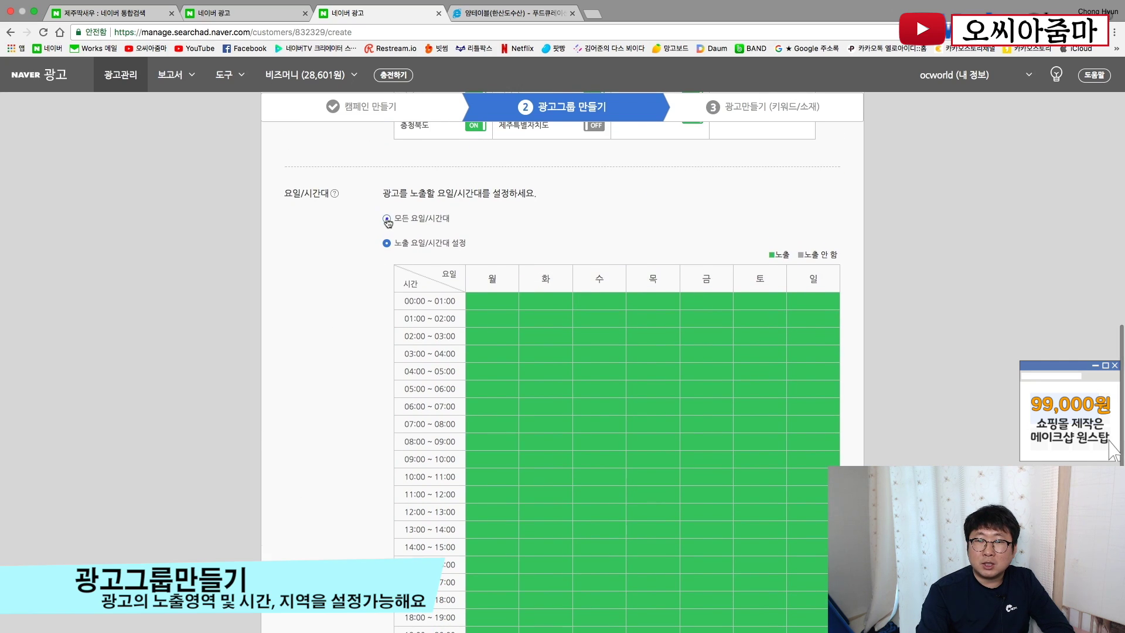
pyautogui.click(386, 220)
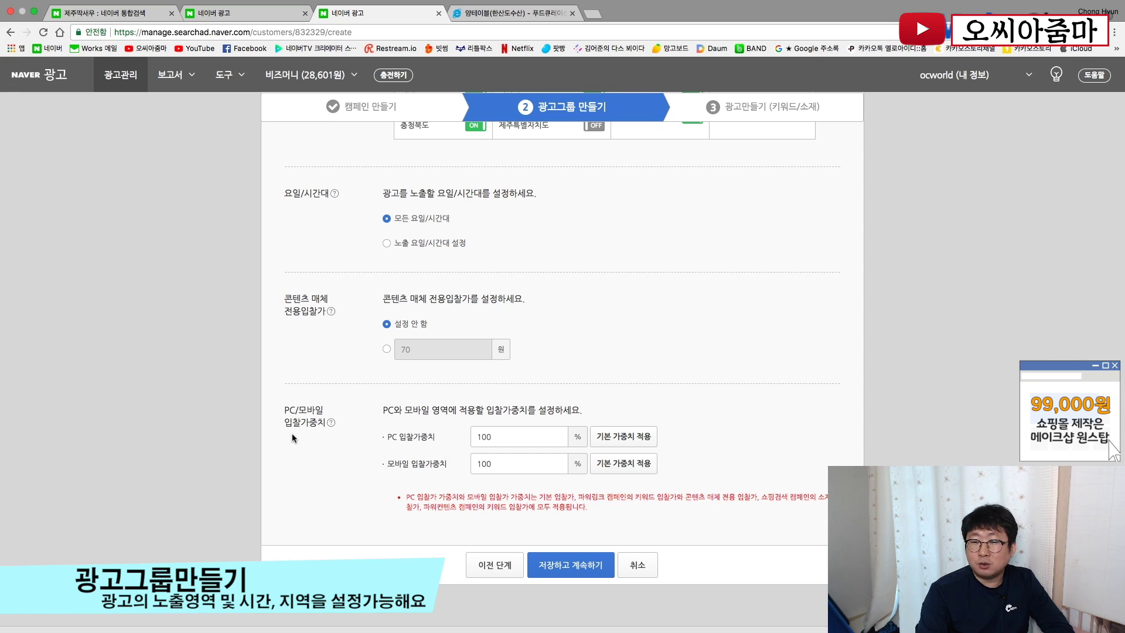
# Try a mobile bid weight of 200% and restore it to 100%
pyautogui.scroll(-1, 292, 436)
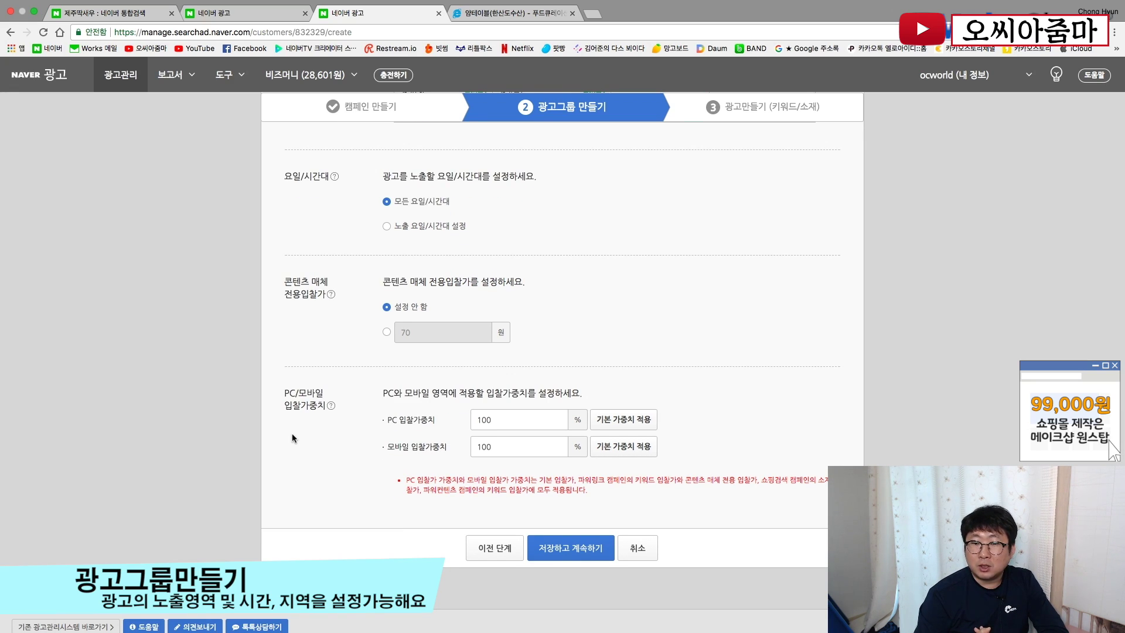
pyautogui.click(484, 449)
pyautogui.press('BackSpace')
pyautogui.write('2')
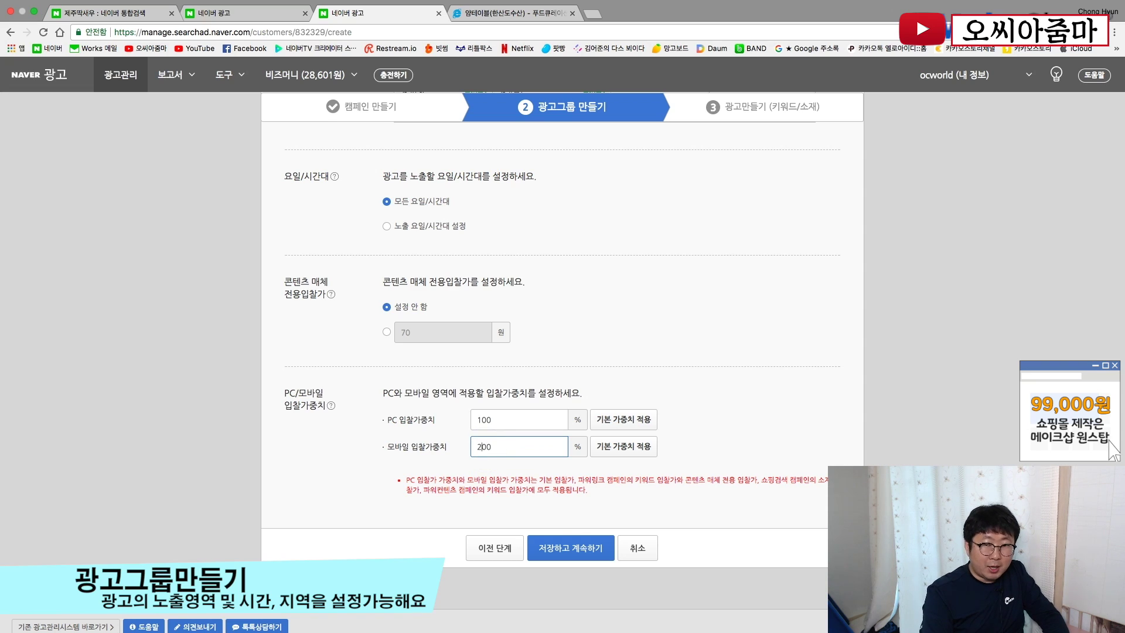
pyautogui.click(321, 476)
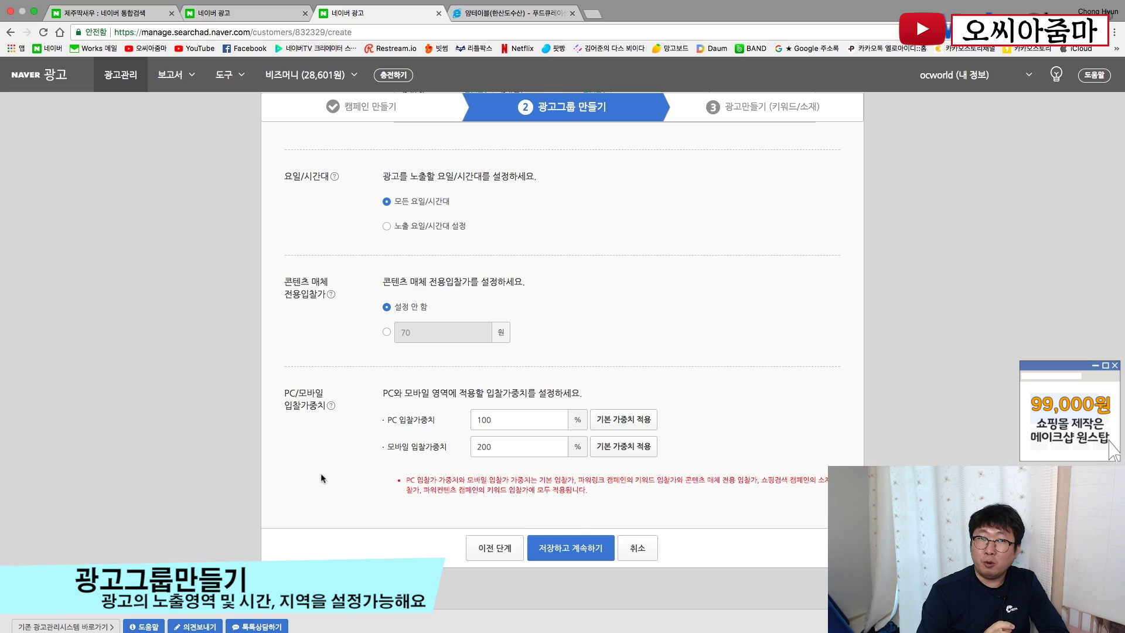
pyautogui.click(105, 13)
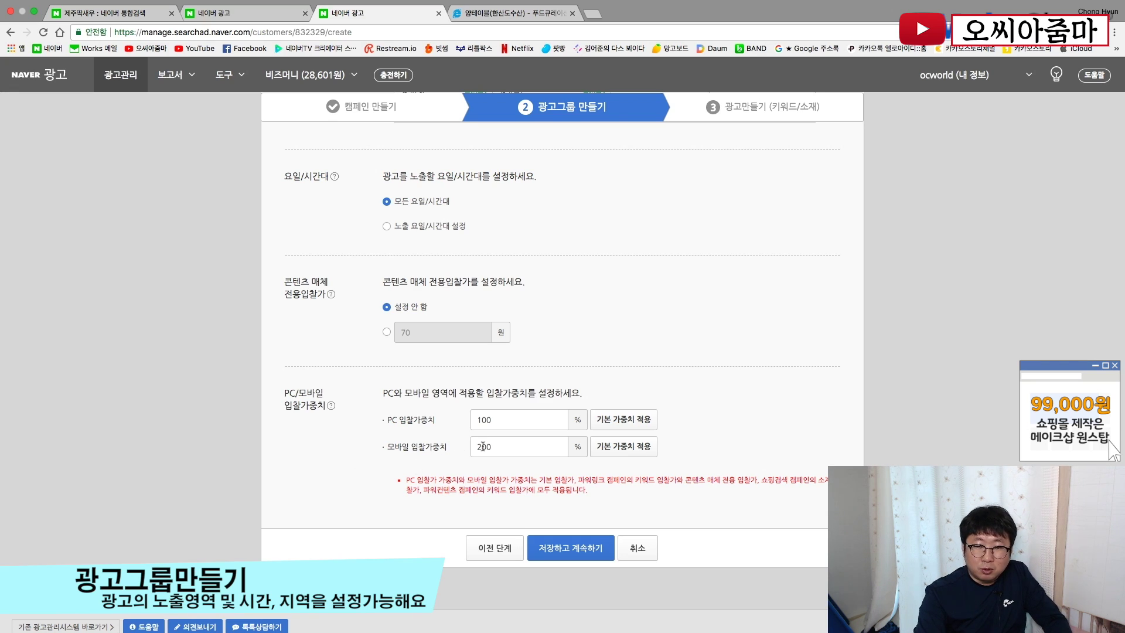
pyautogui.doubleClick(480, 446)
pyautogui.write('100')
pyautogui.click(334, 464)
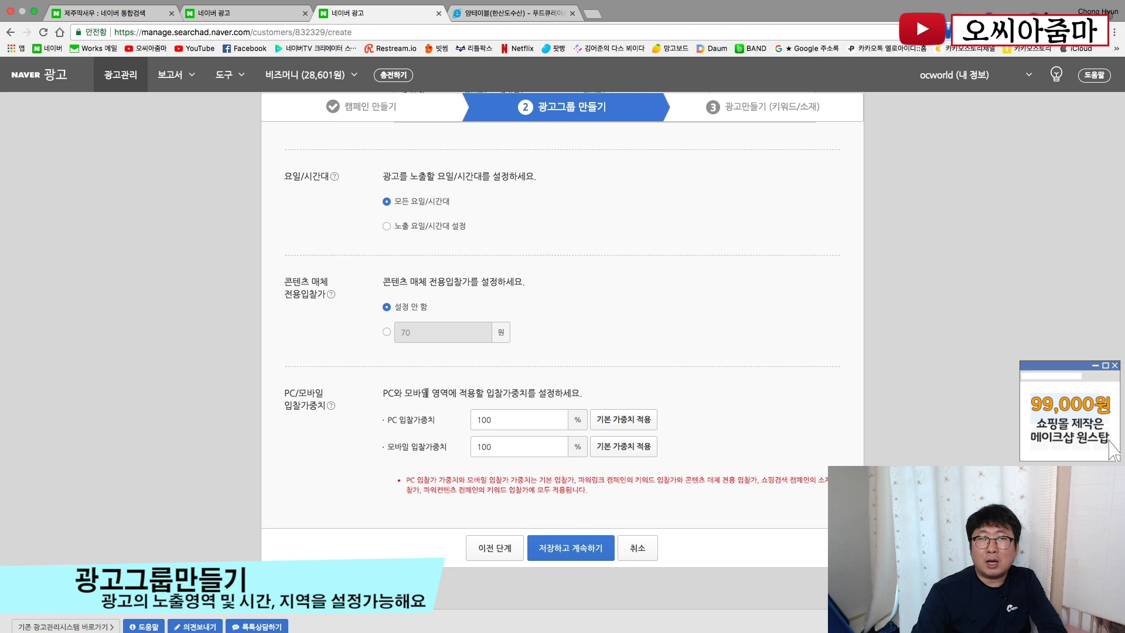
# Review the ad group settings from the name down to the bid weights, save them and continue to the keyword and creative stage
pyautogui.scroll(15, 430, 291)
pyautogui.click(430, 291)
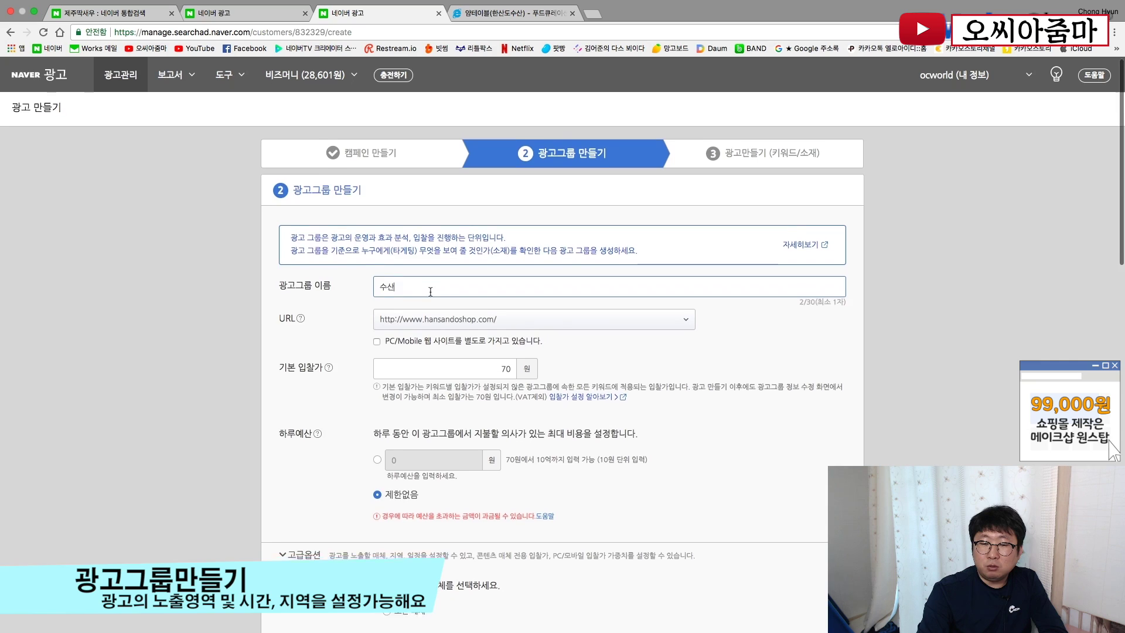
pyautogui.scroll(-5, 430, 291)
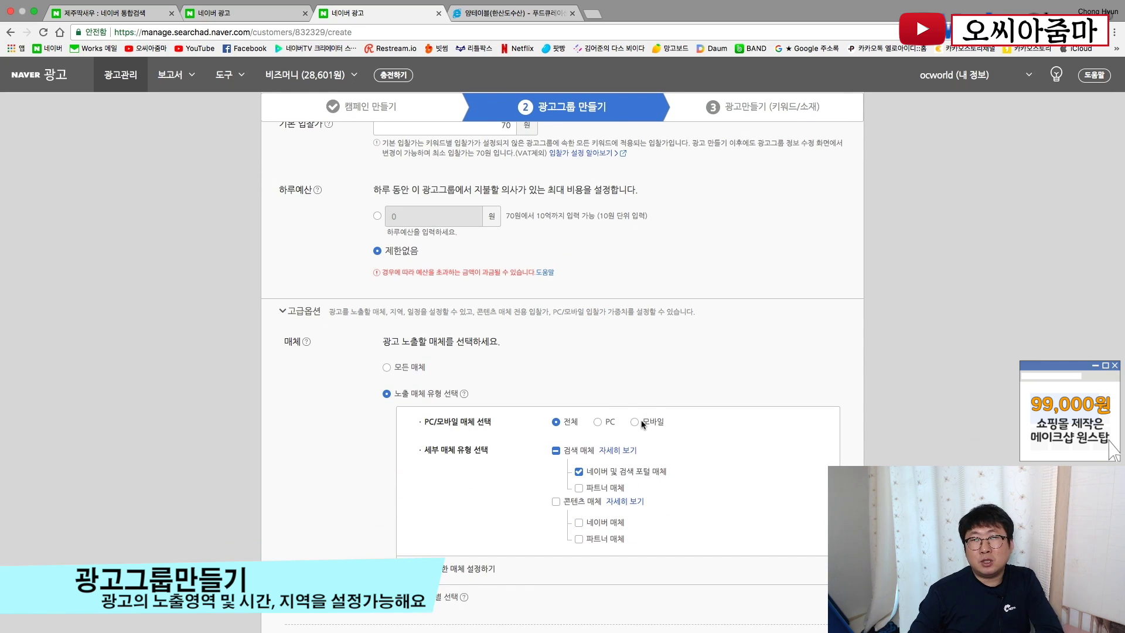
pyautogui.scroll(-10, 641, 419)
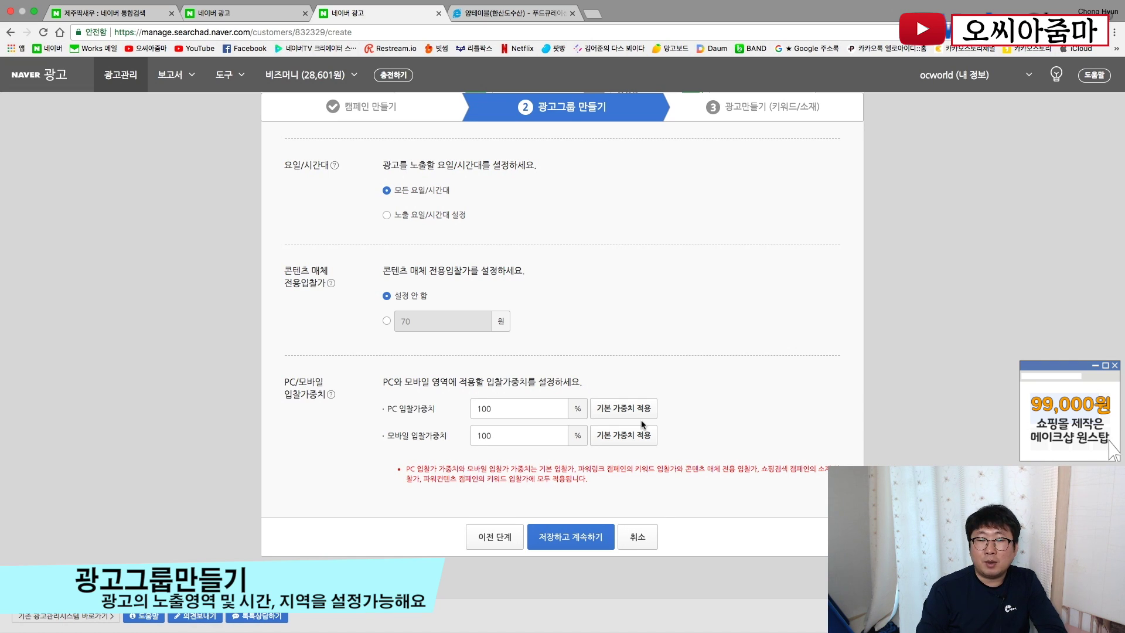
pyautogui.click(563, 537)
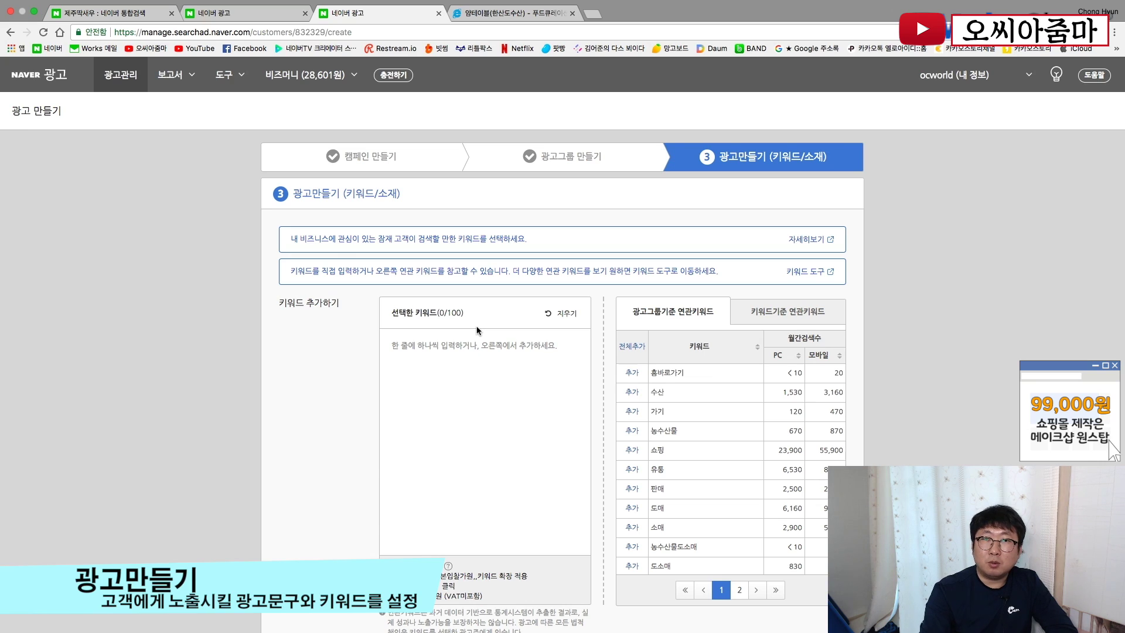
# Look up keyword-based related keywords for 딱새우
pyautogui.click(767, 317)
pyautogui.click(737, 341)
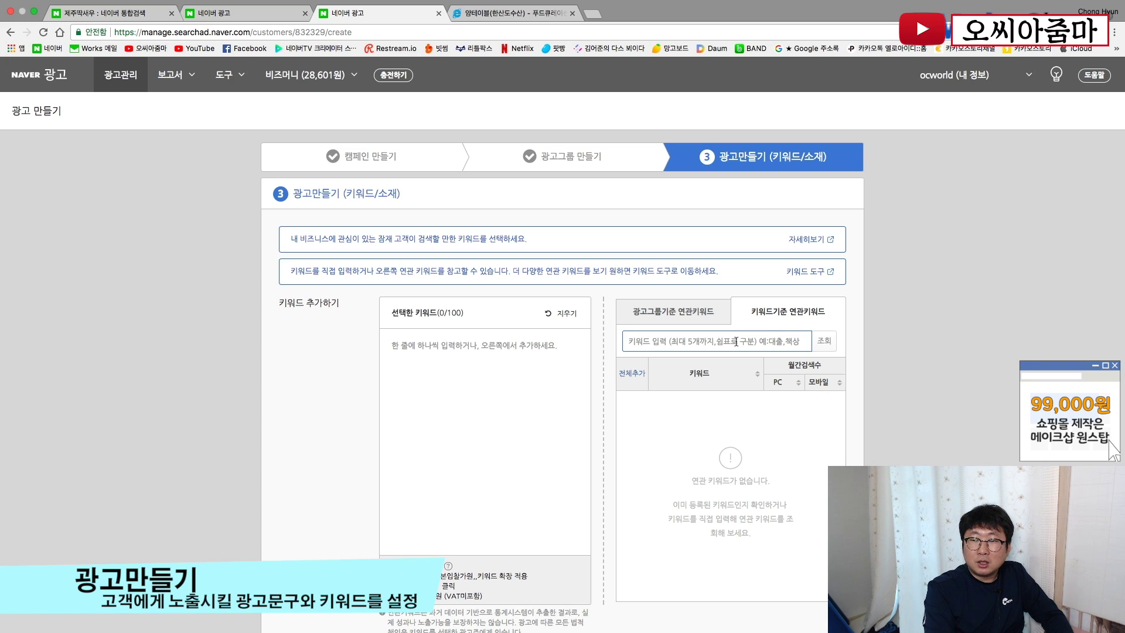
pyautogui.write('ㄸ')
pyautogui.press('BackSpace')
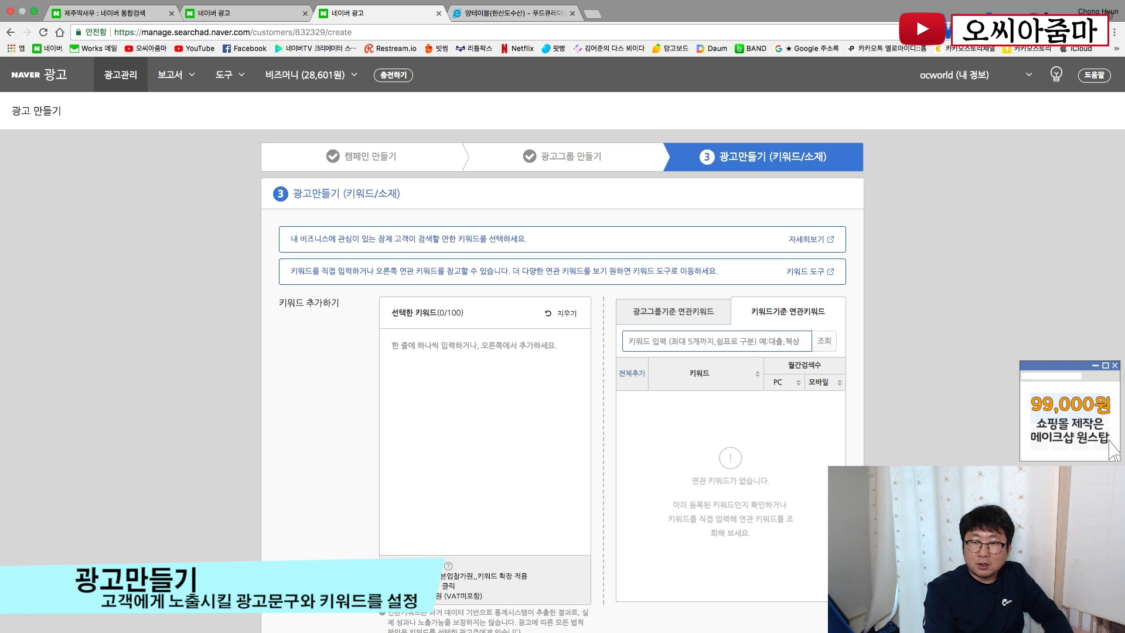
pyautogui.write('땡')
pyautogui.write('새우')
pyautogui.click(826, 343)
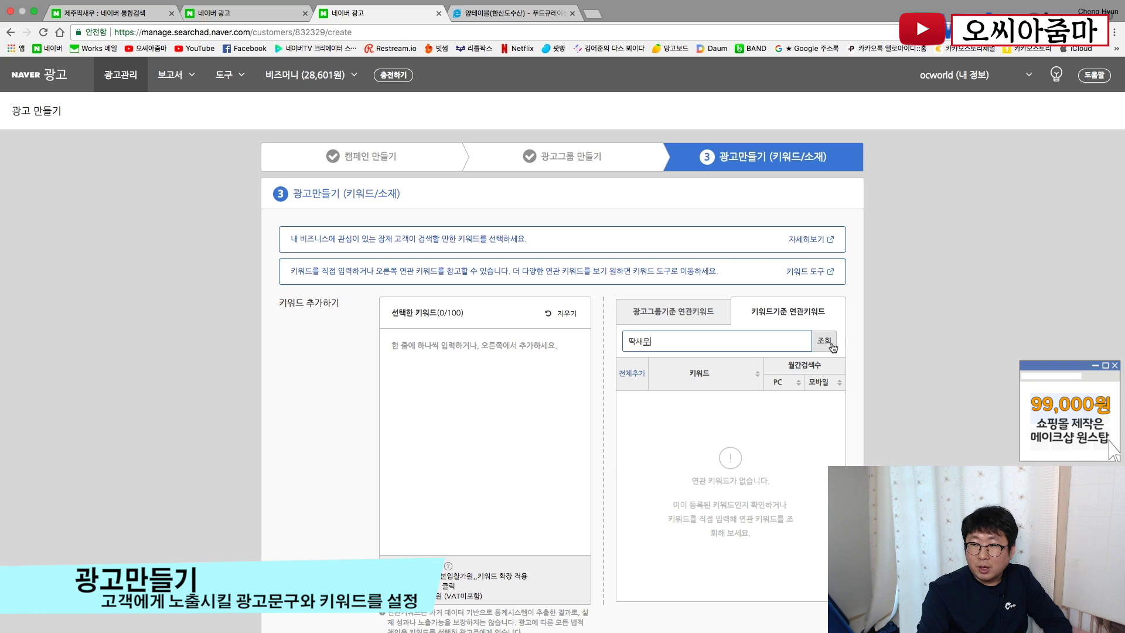
# Add the related keywords 딱새우, 제주딱새우, 딱새우요리, 제주도딱새우 and 가시발새우 to the selected keywords
pyautogui.click(632, 401)
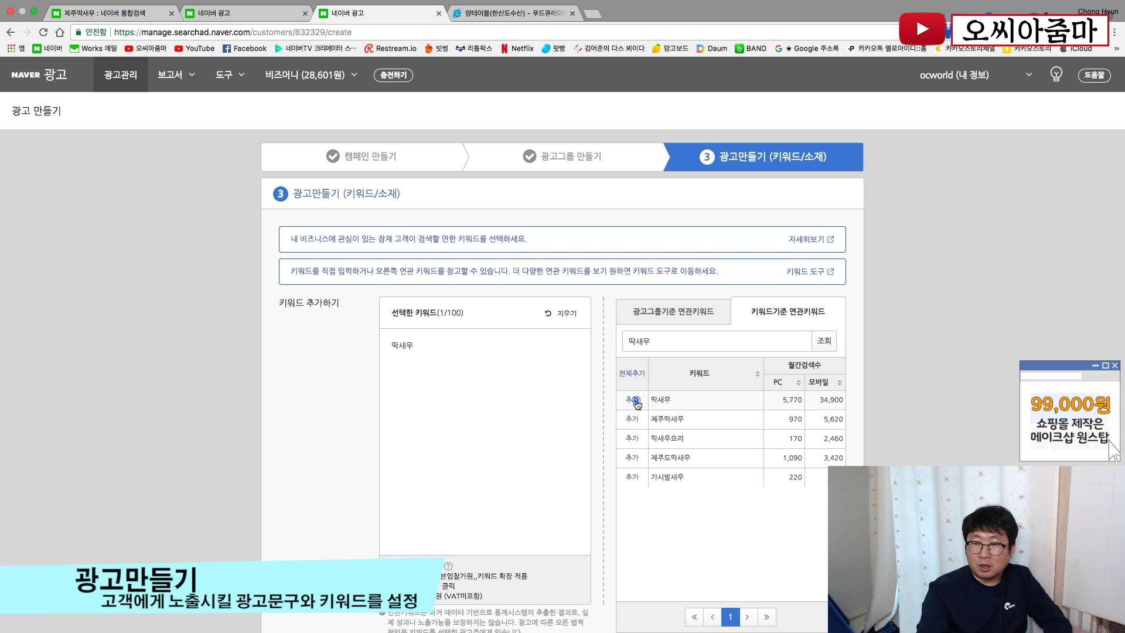
pyautogui.click(632, 401)
pyautogui.click(632, 400)
pyautogui.click(632, 401)
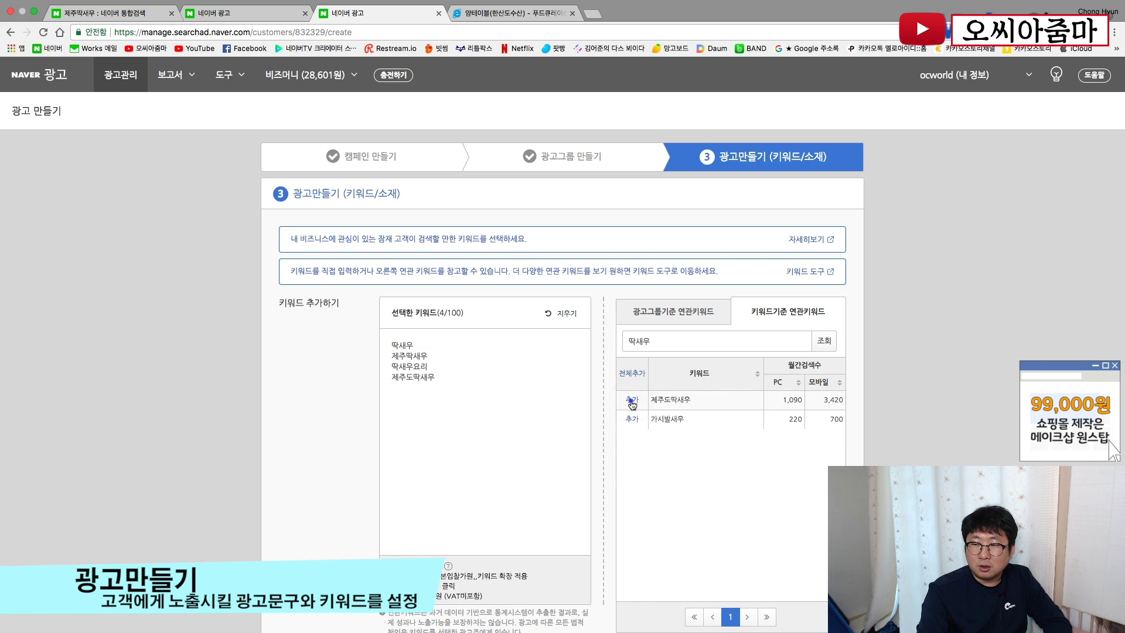
pyautogui.click(632, 401)
# Enter "딱새우 맛있는 곳 오씨아줌마" as the ad creative's title
pyautogui.scroll(-7, 304, 451)
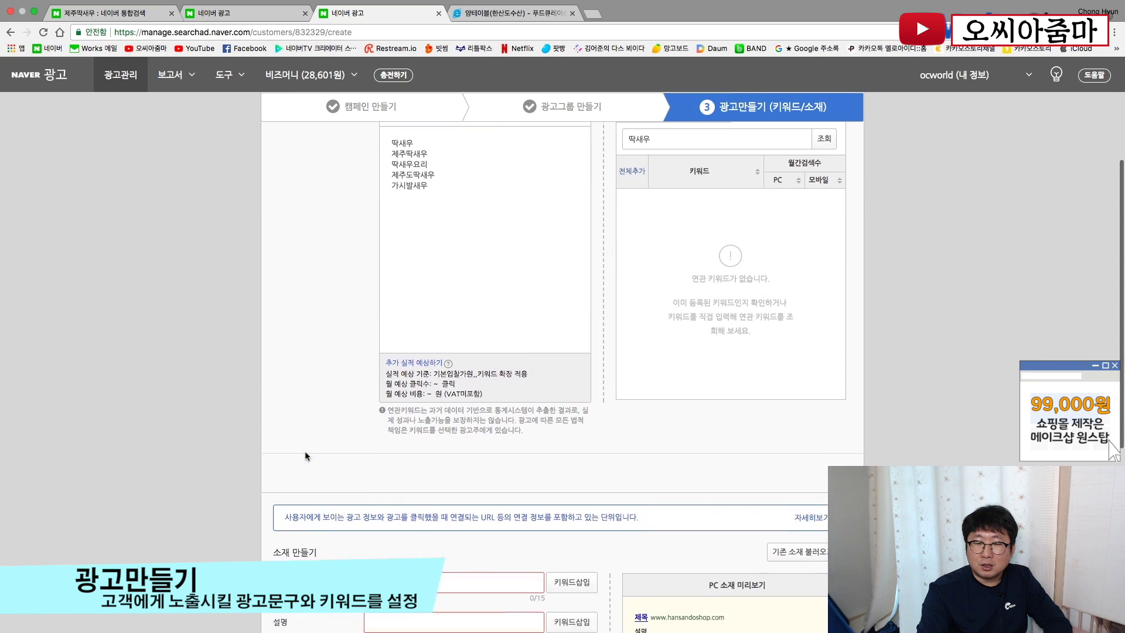
pyautogui.click(390, 379)
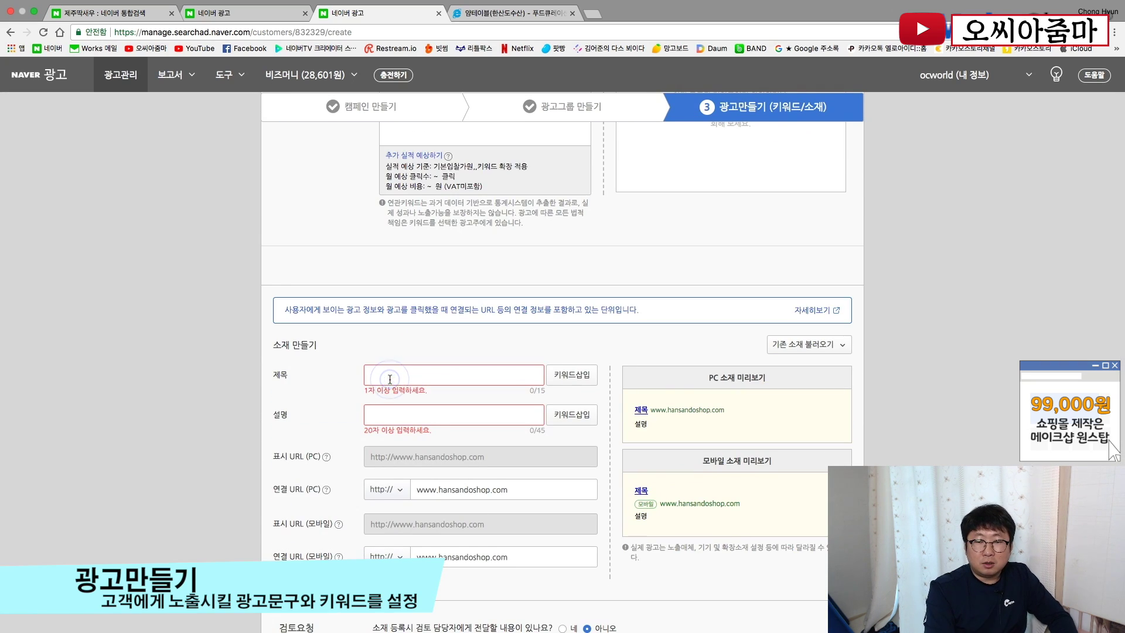
pyautogui.write('딱새우')
pyautogui.write(' 맛있는 곳 오씽')
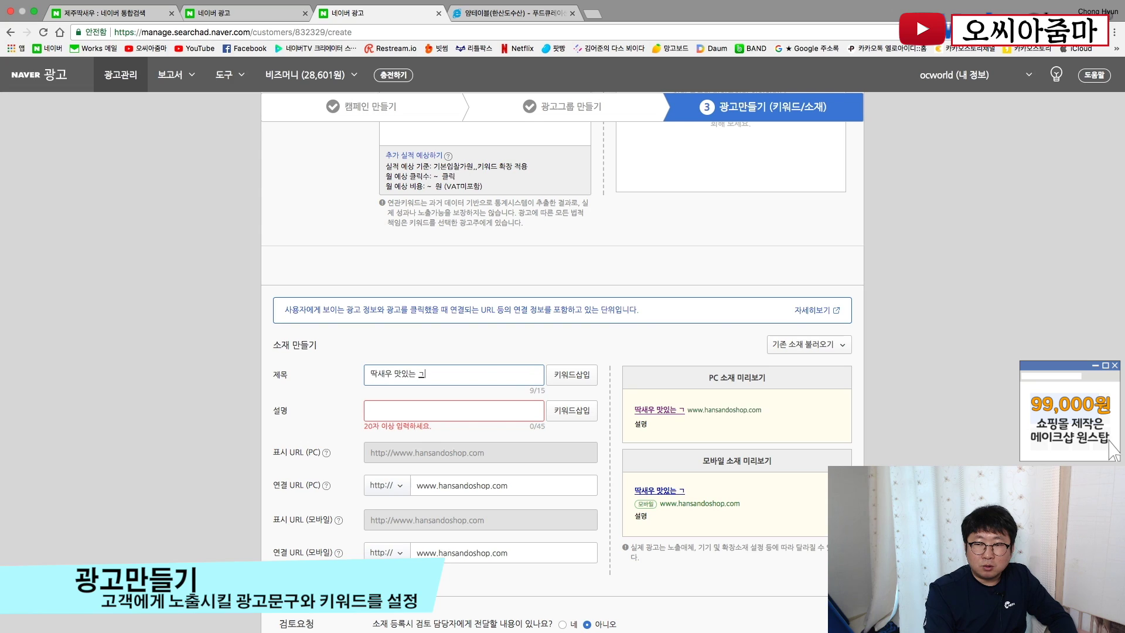
pyautogui.write('아줌마')
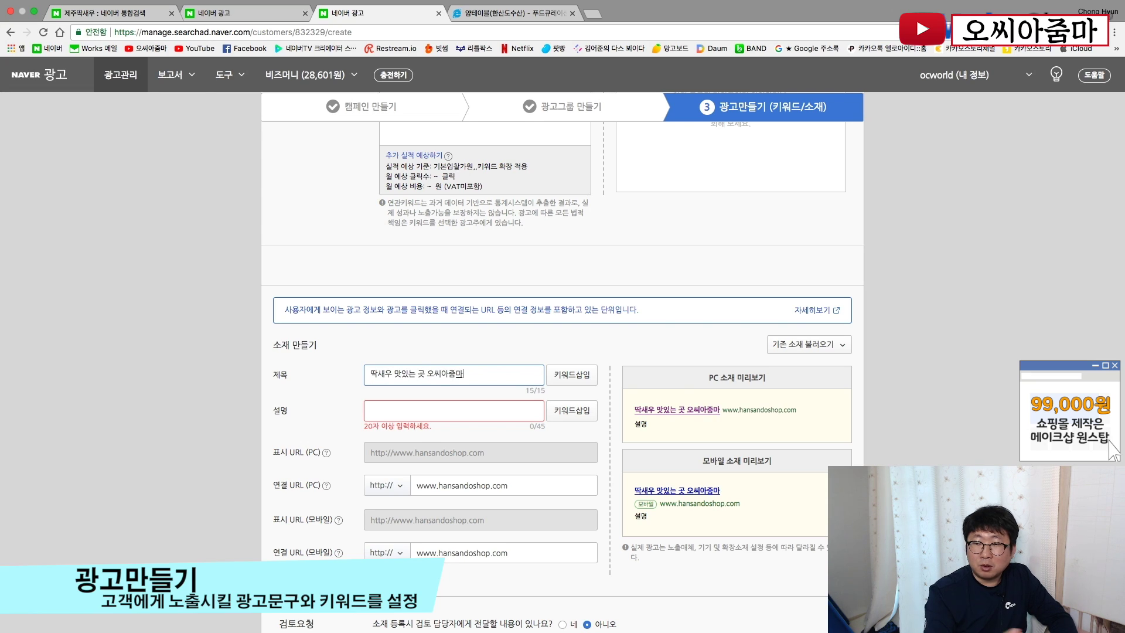
# Enter "고소하고 담백한 딱새우 오씨아줌마가 최고!" as the ad creative's description
pyautogui.click(434, 413)
pyautogui.write('고솧')
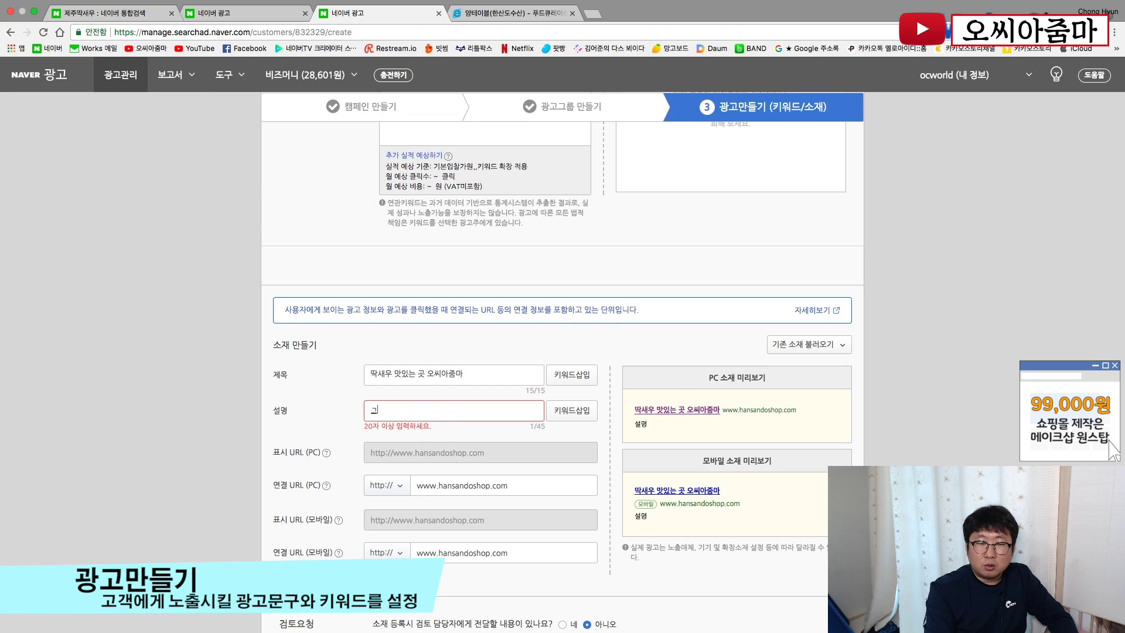
pyautogui.write('하고 담백')
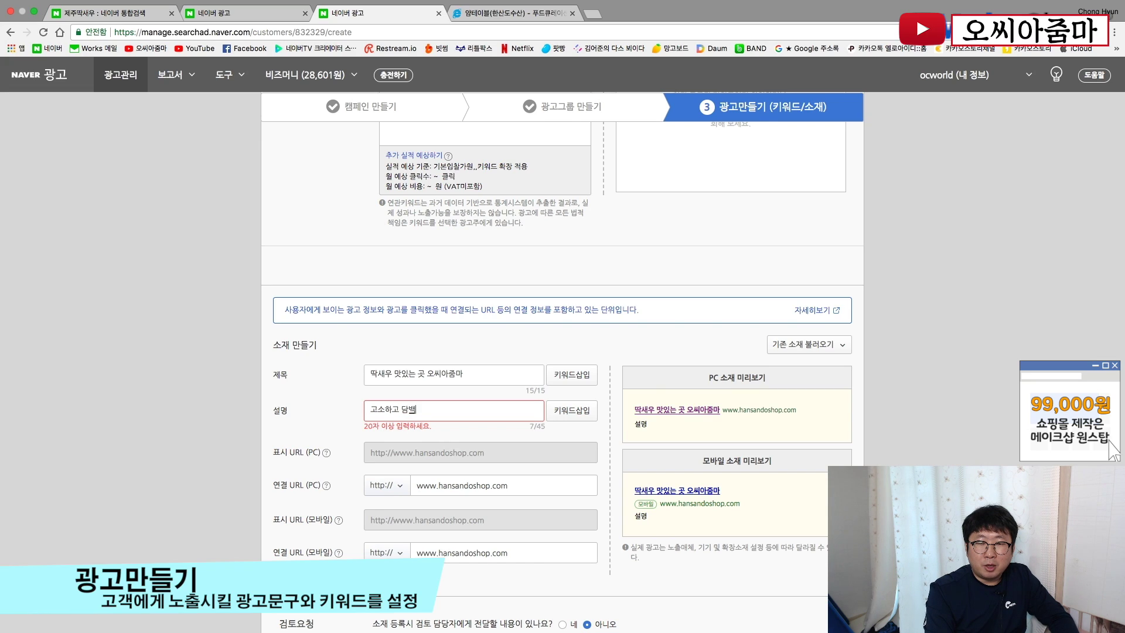
pyautogui.write('한 딱새우 오씨아줌')
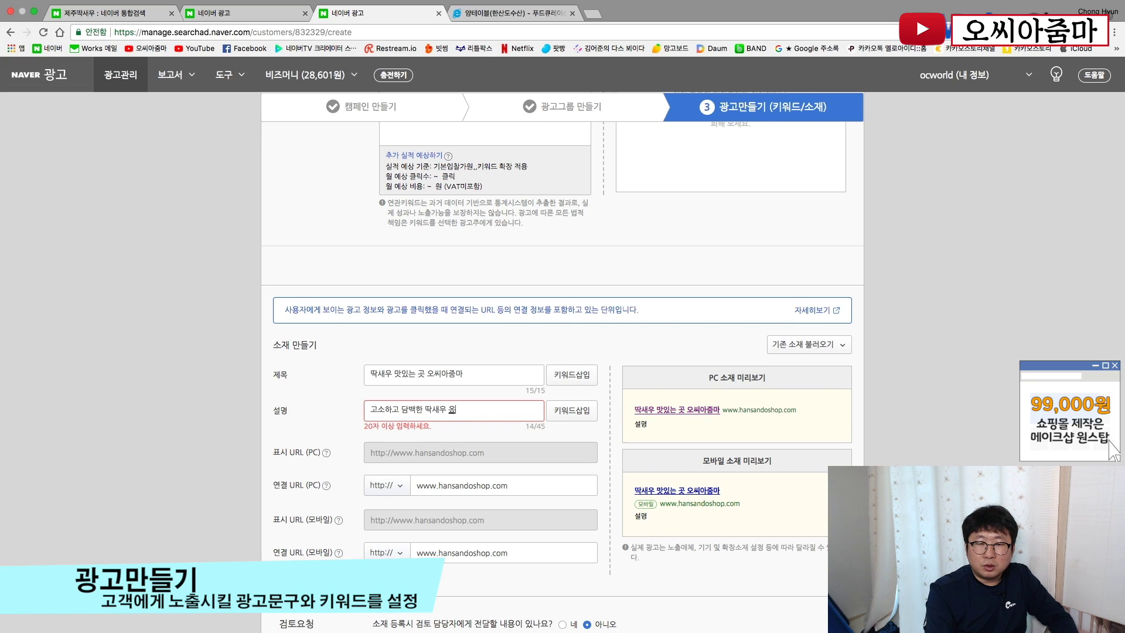
pyautogui.write('마가 최고!')
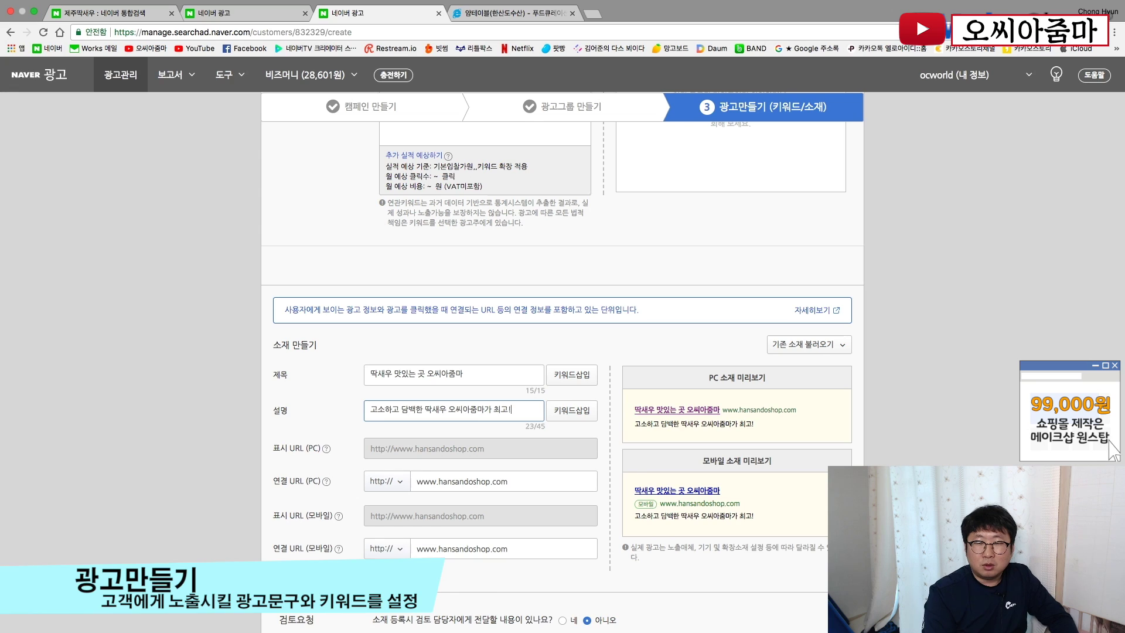
# Examine how competing 파워링크 ads word their descriptions in the 제주딱새우 search results
pyautogui.click(135, 14)
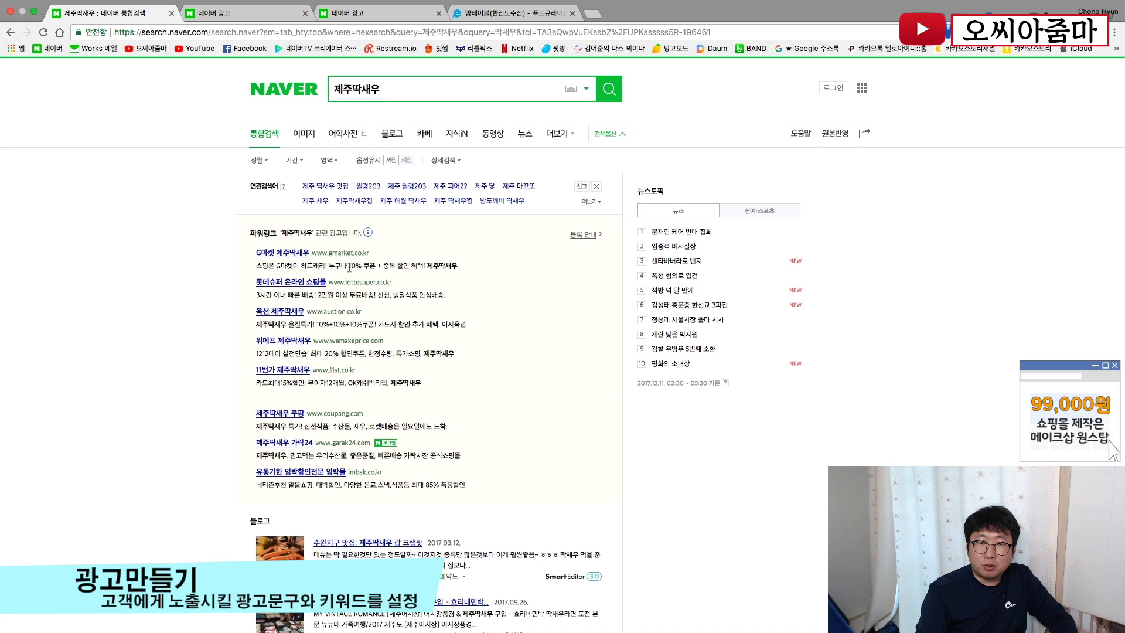
pyautogui.moveTo(349, 266); pyautogui.dragTo(377, 266)
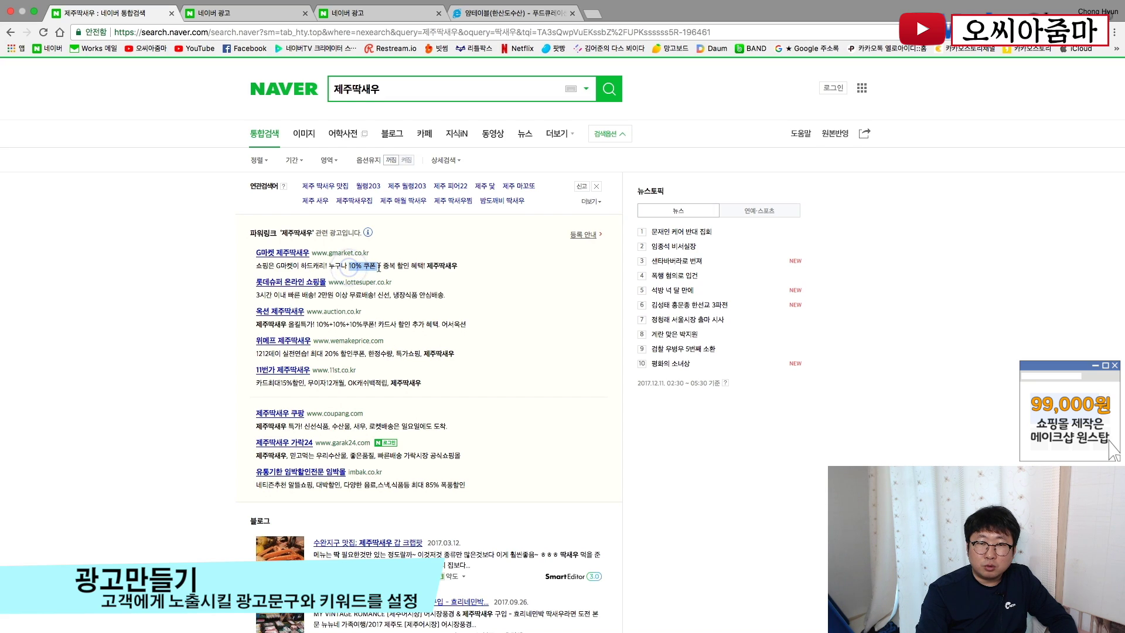
pyautogui.tripleClick(258, 294)
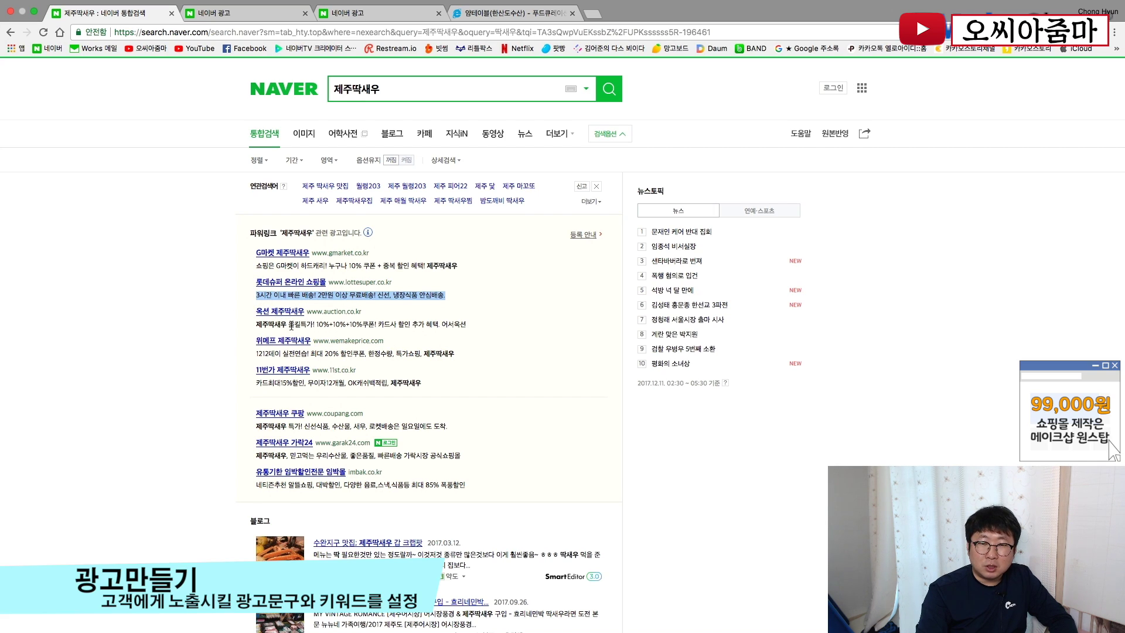
# Return to the ad creative and insert "20% 무조건 할인" at the start of its description
pyautogui.click(425, 16)
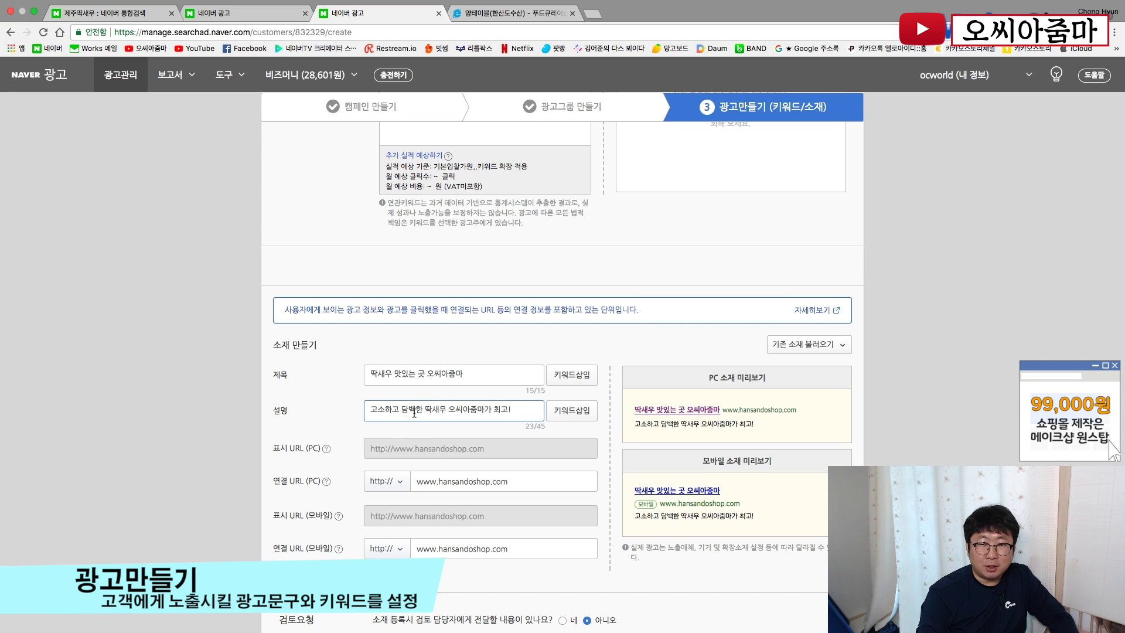
pyautogui.write('20% 무조건')
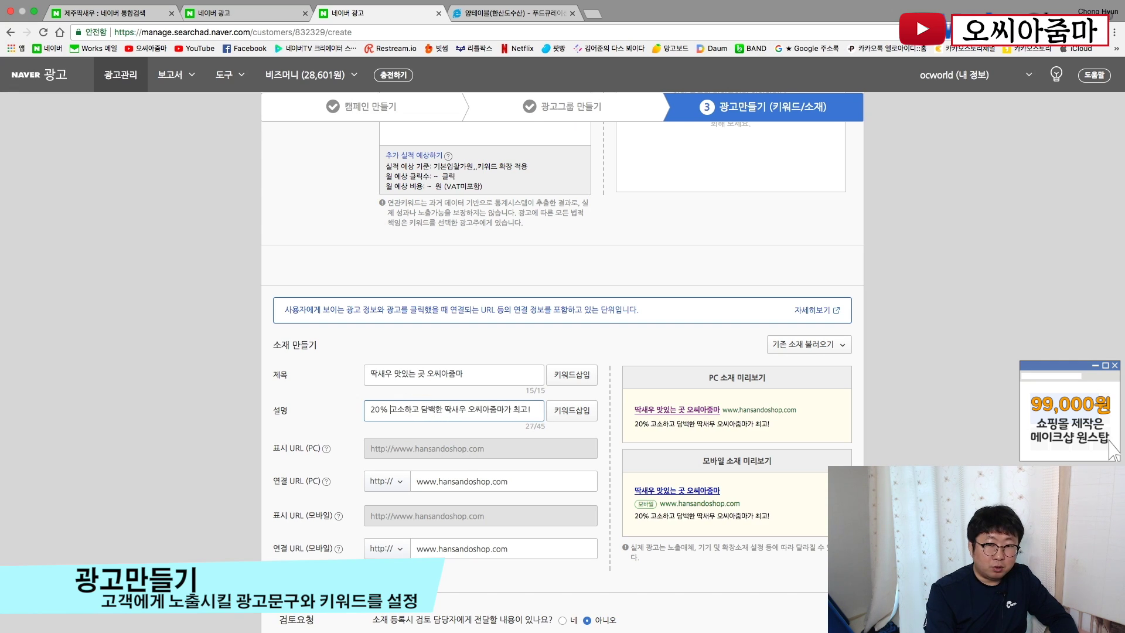
pyautogui.write(' 할인')
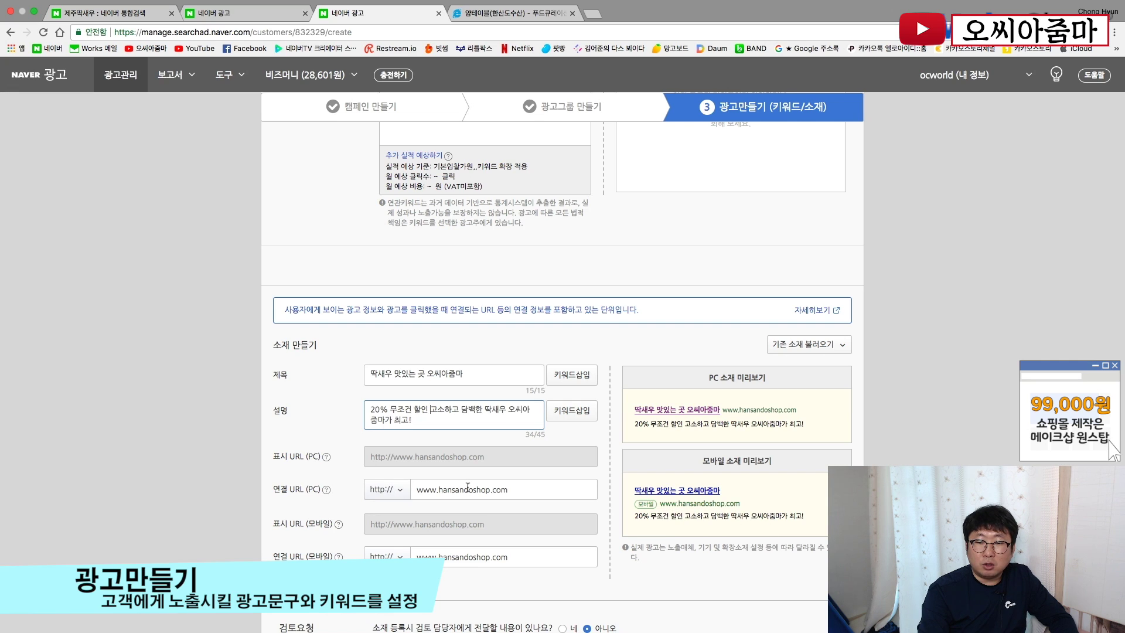
# In the shop's 신선식품 수산 category, open the 통영 자연산 딱새우(급냉) 500g product page and copy its address
pyautogui.click(511, 14)
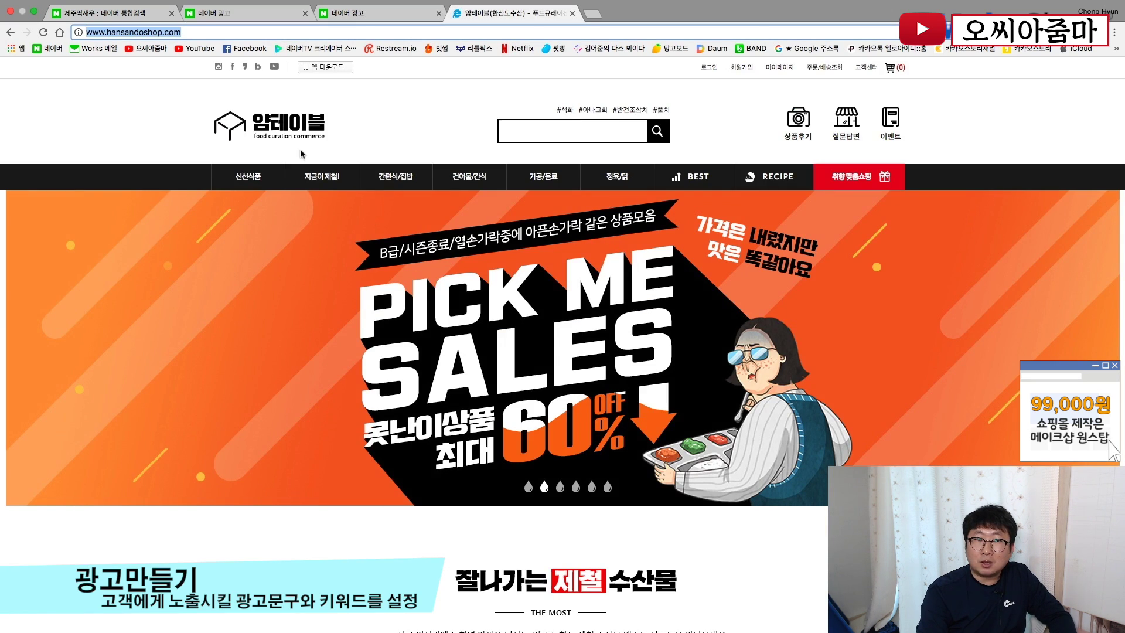
pyautogui.moveTo(249, 176)
pyautogui.click(248, 205)
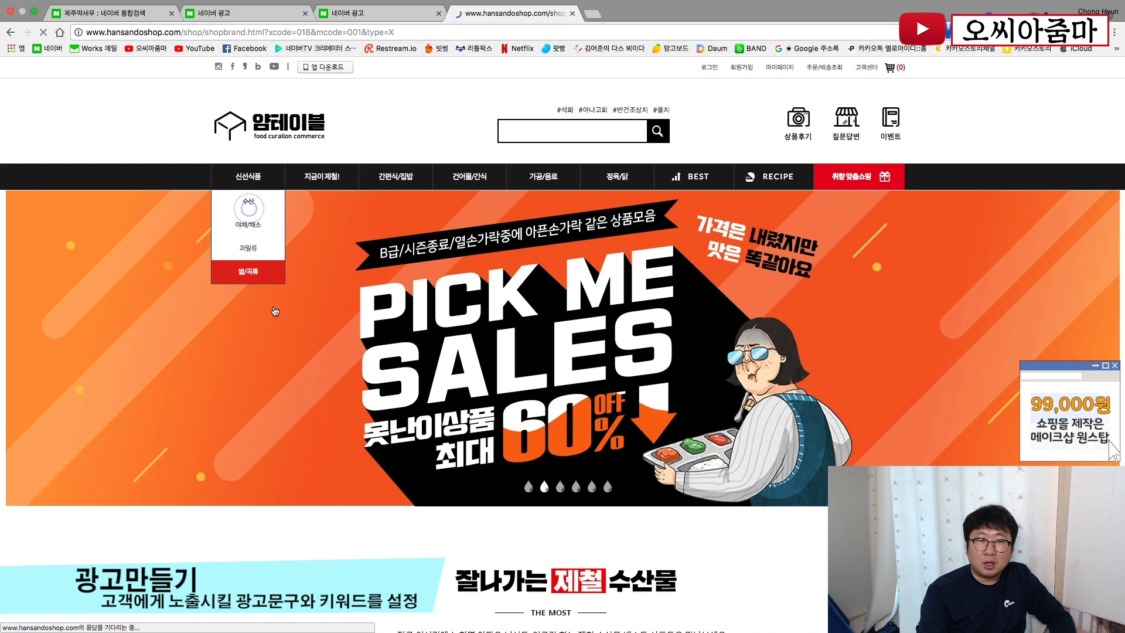
pyautogui.click(297, 296)
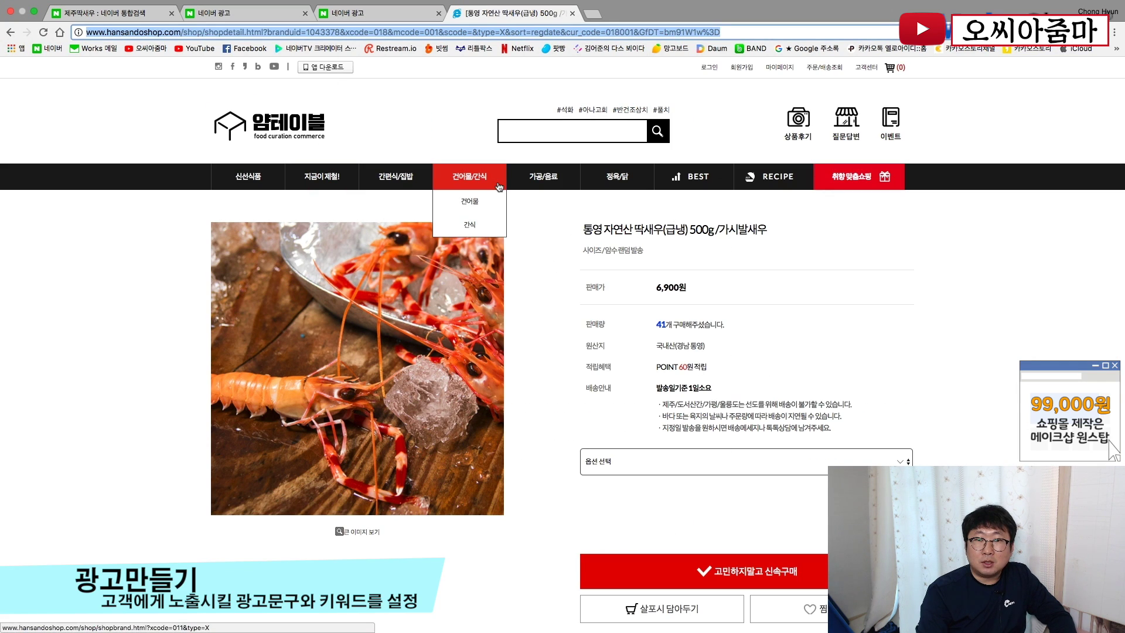
pyautogui.moveTo(484, 170)
# Replace the ad creative's PC 연결 URL with the copied product page address
pyautogui.click(381, 13)
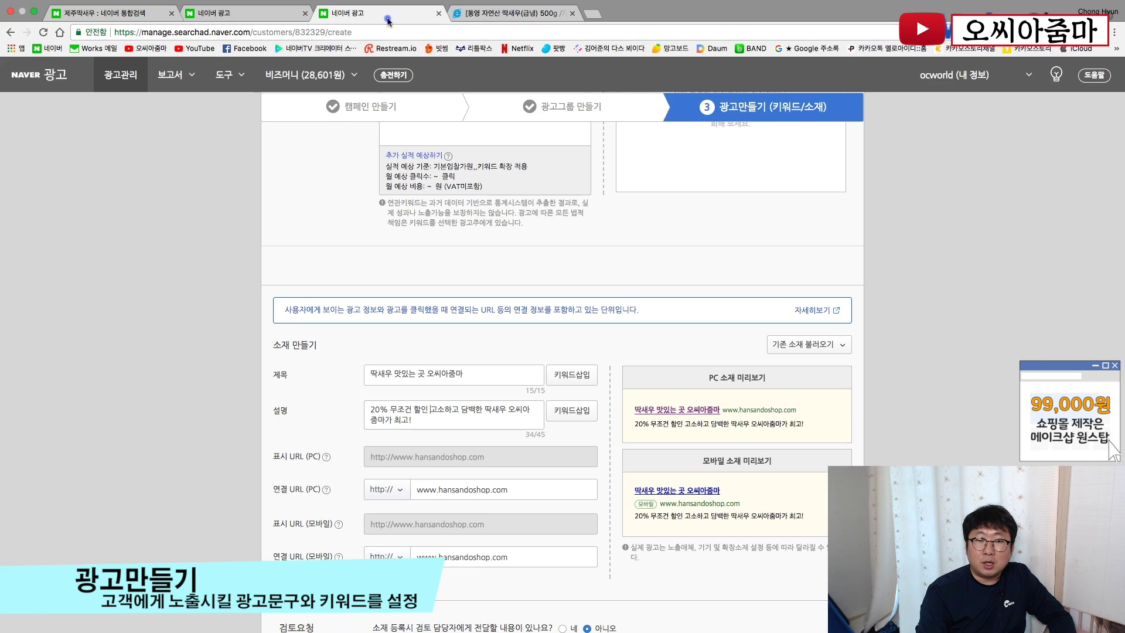
pyautogui.click(426, 490)
pyautogui.press('super+a')
pyautogui.press('super+v')
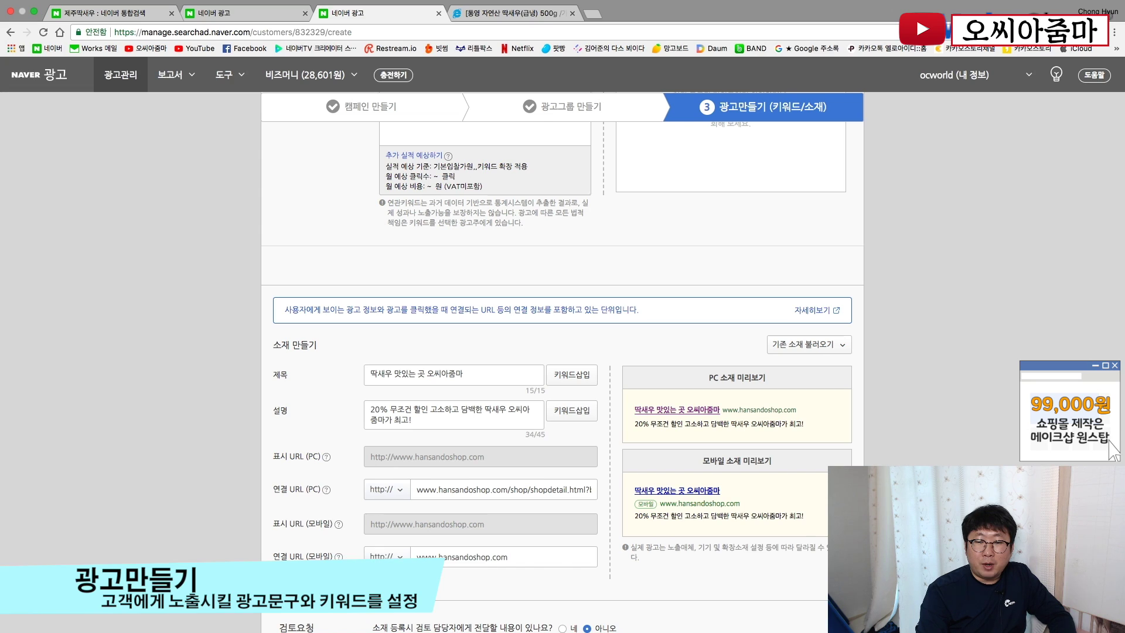
# Replace the ad creative's mobile 연결 URL with the copied product page address
pyautogui.click(438, 557)
pyautogui.press('super+a')
pyautogui.press('super+v')
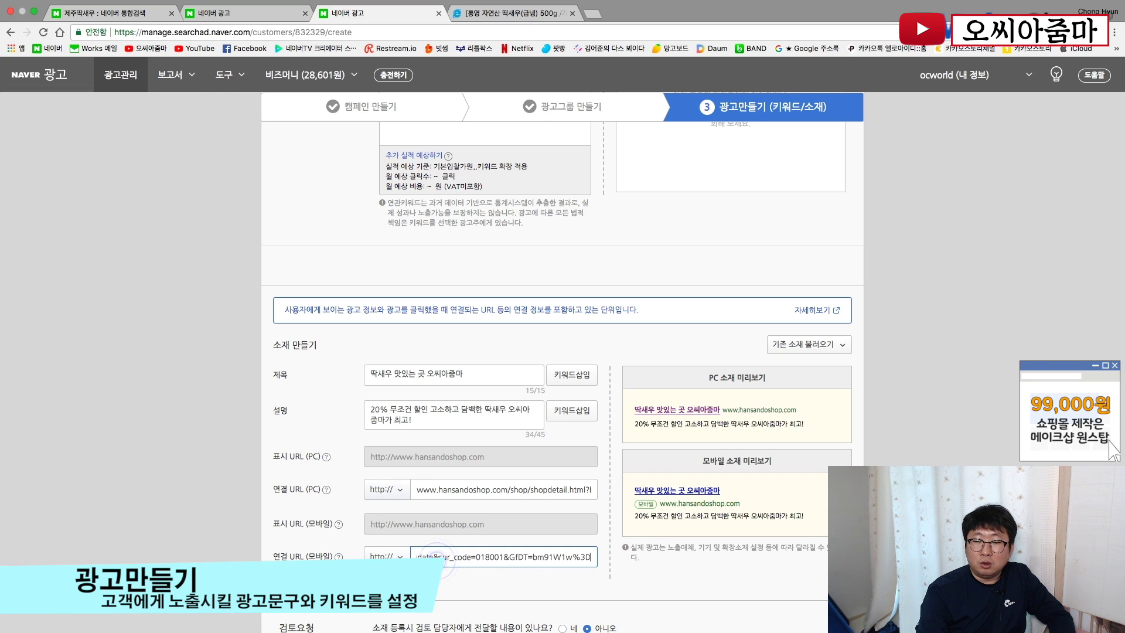
pyautogui.click(204, 535)
pyautogui.scroll(-1, 205, 535)
# Examine where the searched keyword appears in the 파워링크 ad descriptions for 제주딱새우
pyautogui.press('super+1')
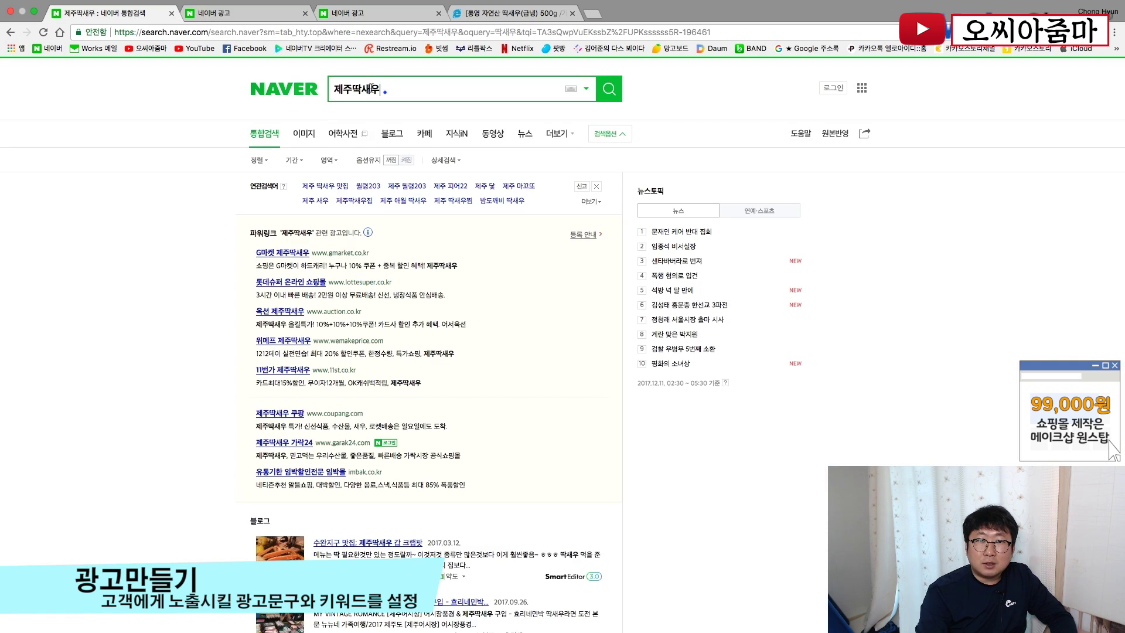
pyautogui.click(387, 89)
pyautogui.click(466, 269)
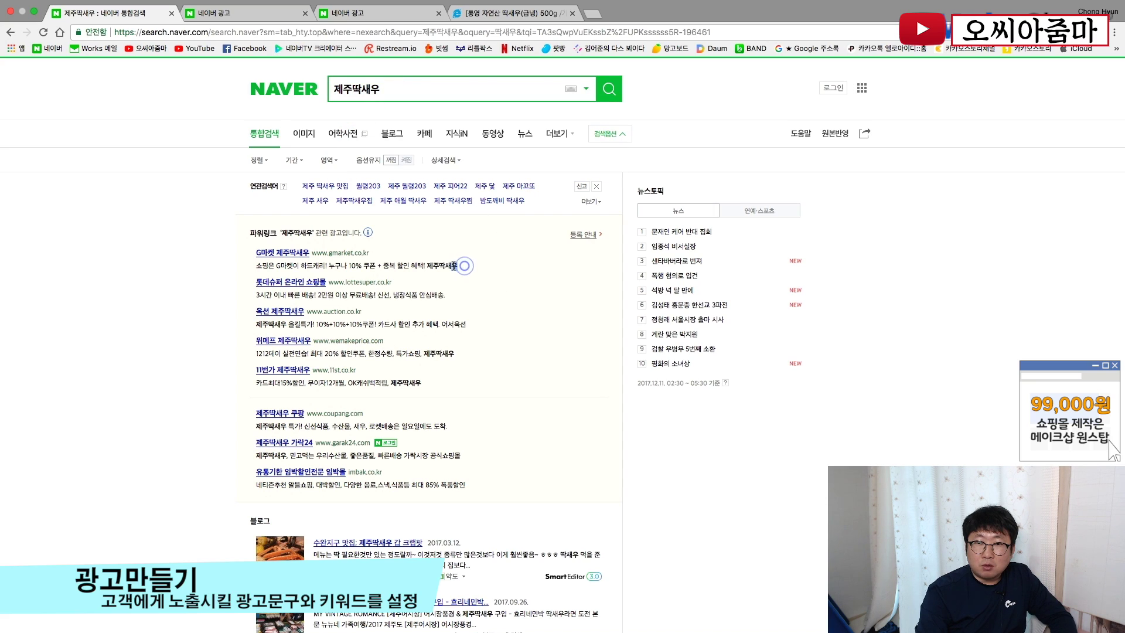
pyautogui.moveTo(466, 265); pyautogui.dragTo(428, 265)
pyautogui.click(429, 265)
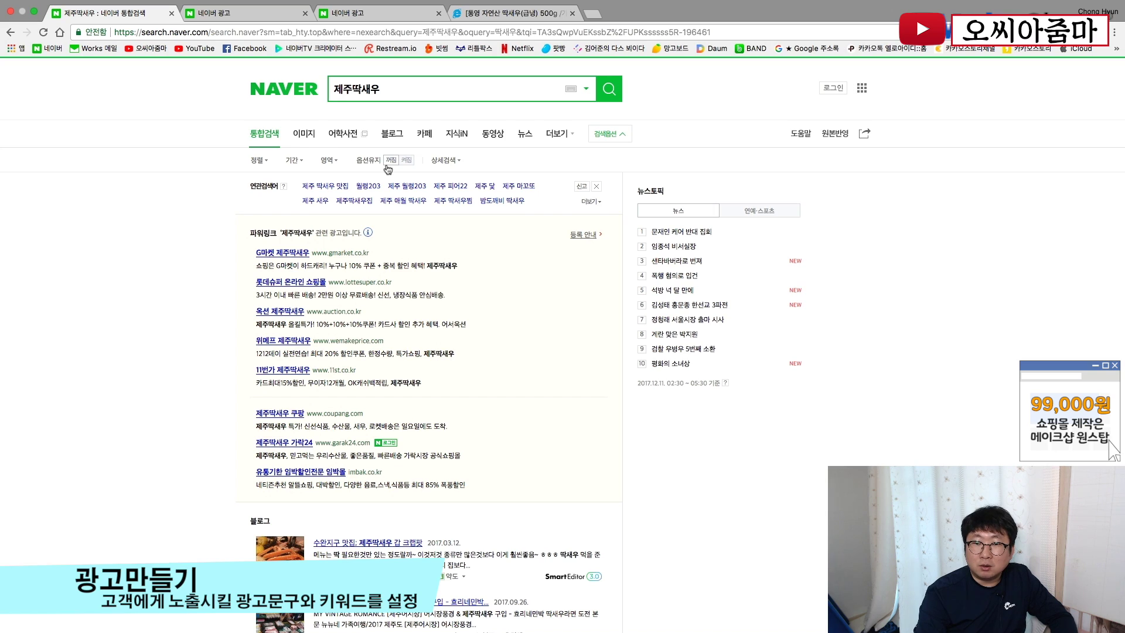
# Return to the ad being created and review the selected keywords 딱새우, 제주딱새우 and 딱새우요리
pyautogui.press('super+3')
pyautogui.doubleClick(417, 182)
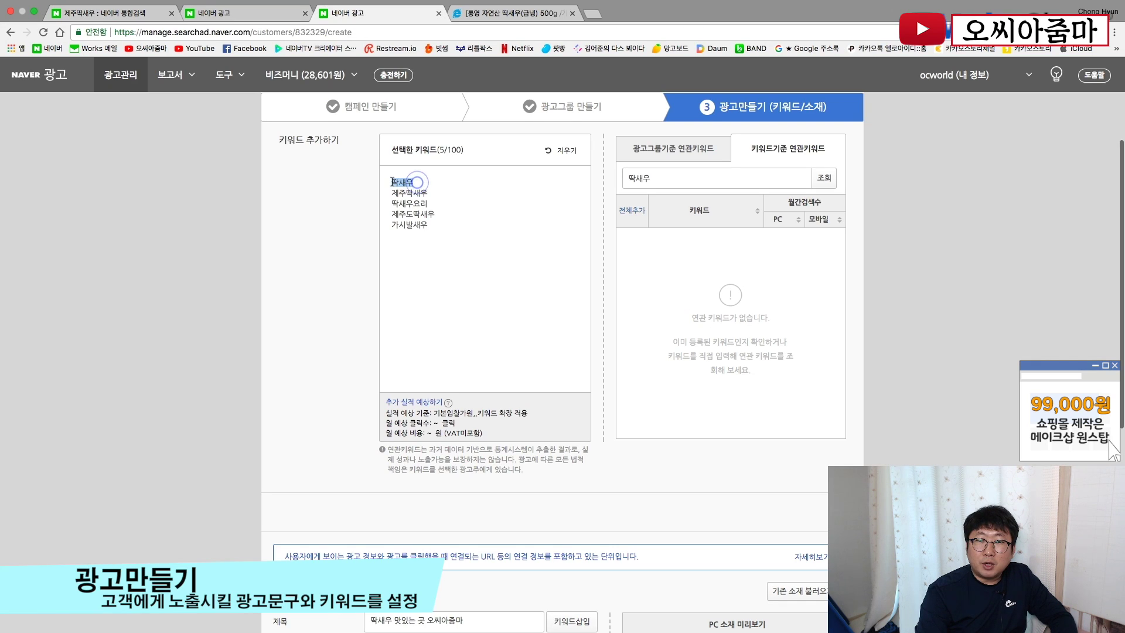
pyautogui.doubleClick(430, 193)
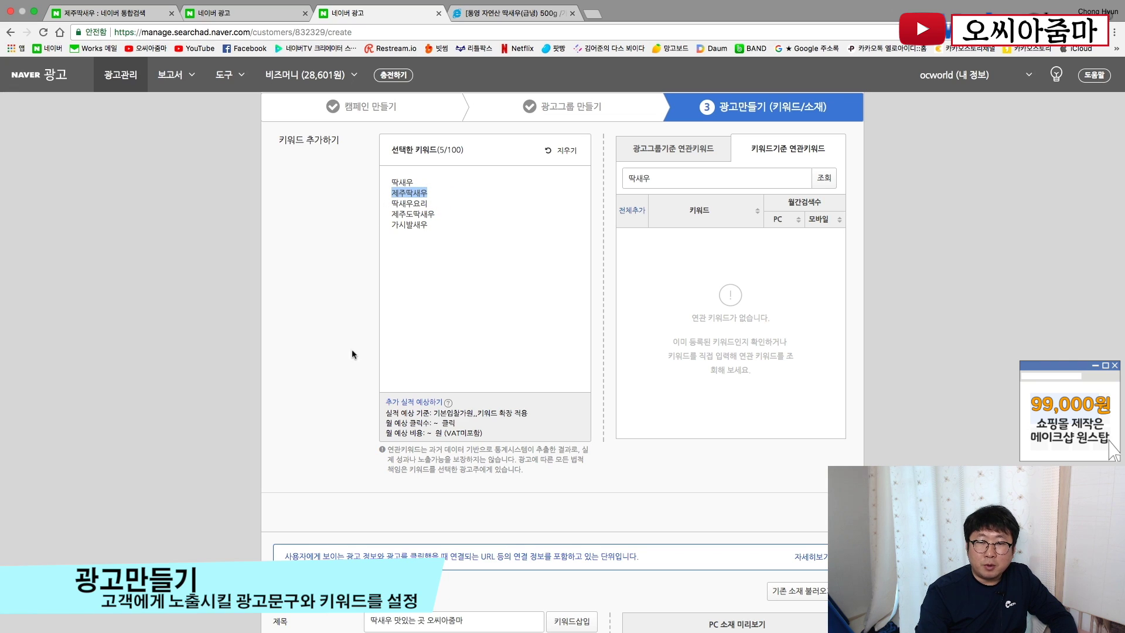
pyautogui.scroll(-3, 352, 350)
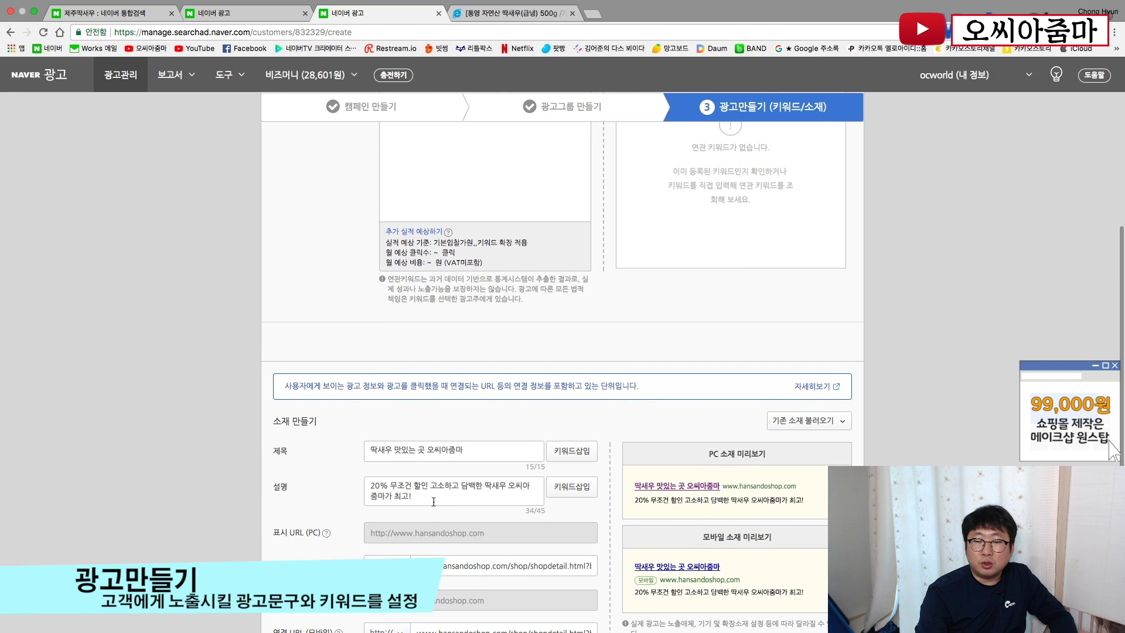
pyautogui.scroll(5, 428, 321)
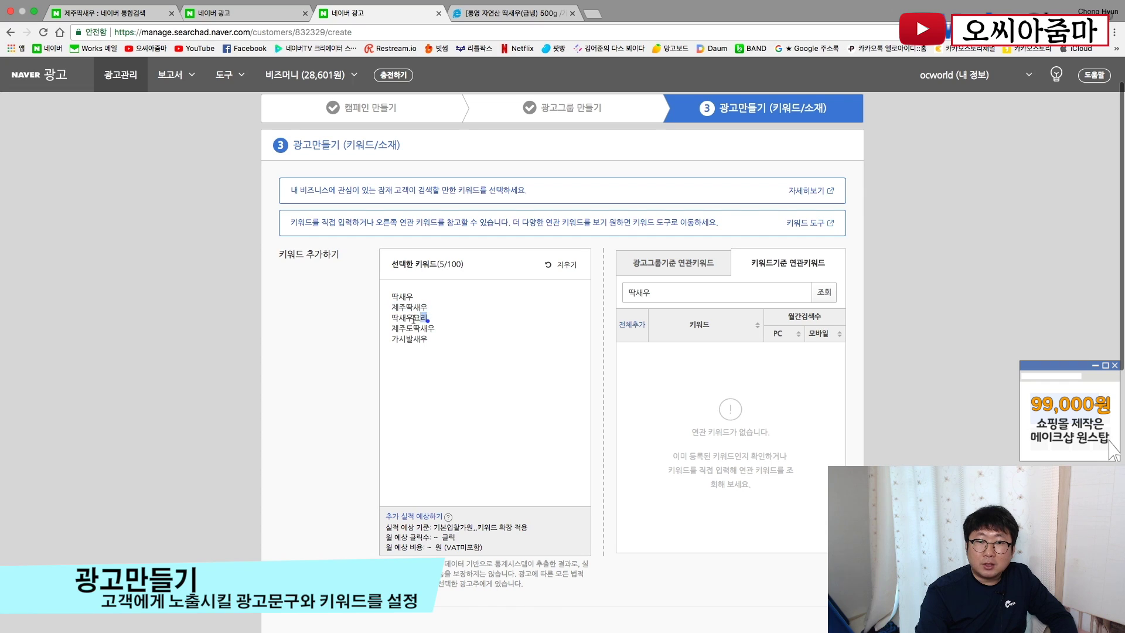
pyautogui.doubleClick(420, 318)
# Insert a keyword placeholder at the end of the ad description with 딱새우 as its substitute keyword
pyautogui.scroll(-2, 351, 373)
pyautogui.scroll(-4, 351, 374)
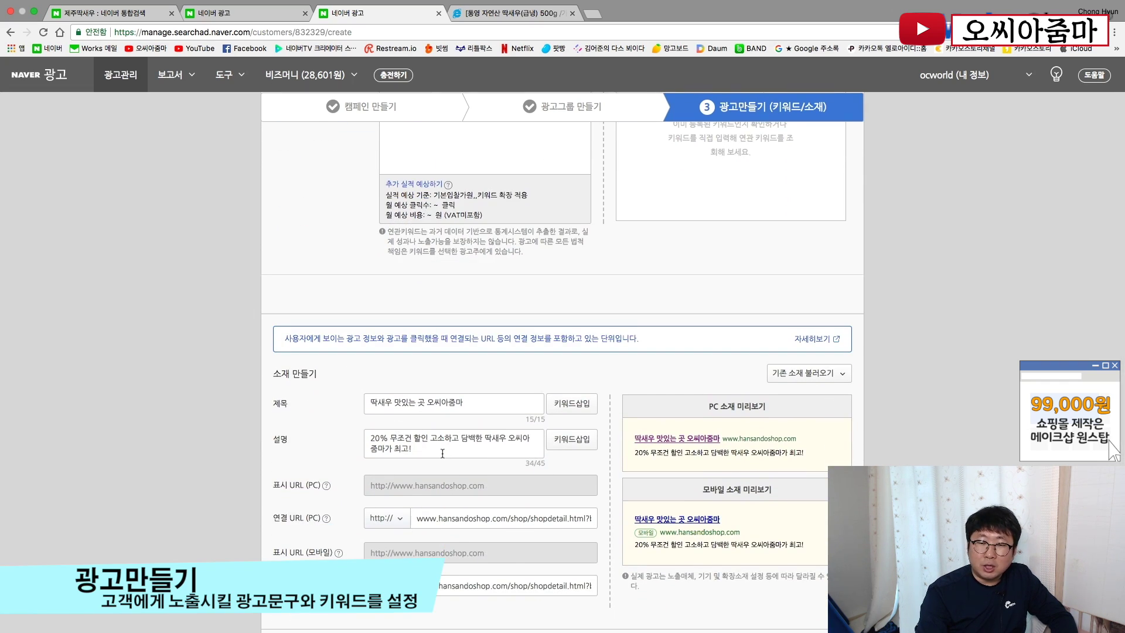
pyautogui.click(442, 452)
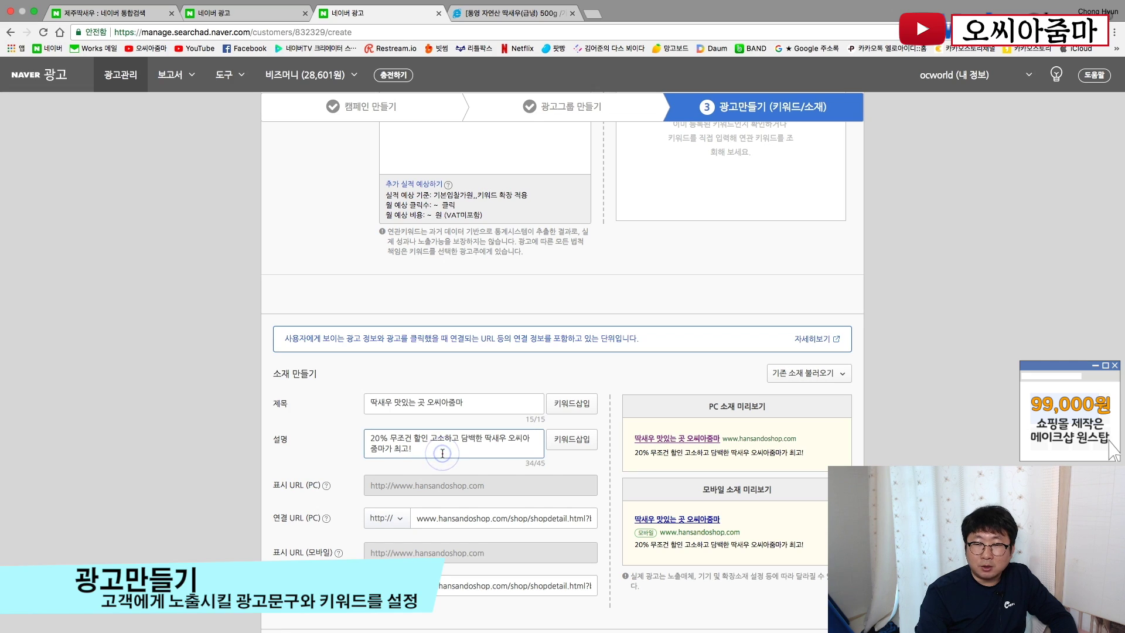
pyautogui.click(566, 443)
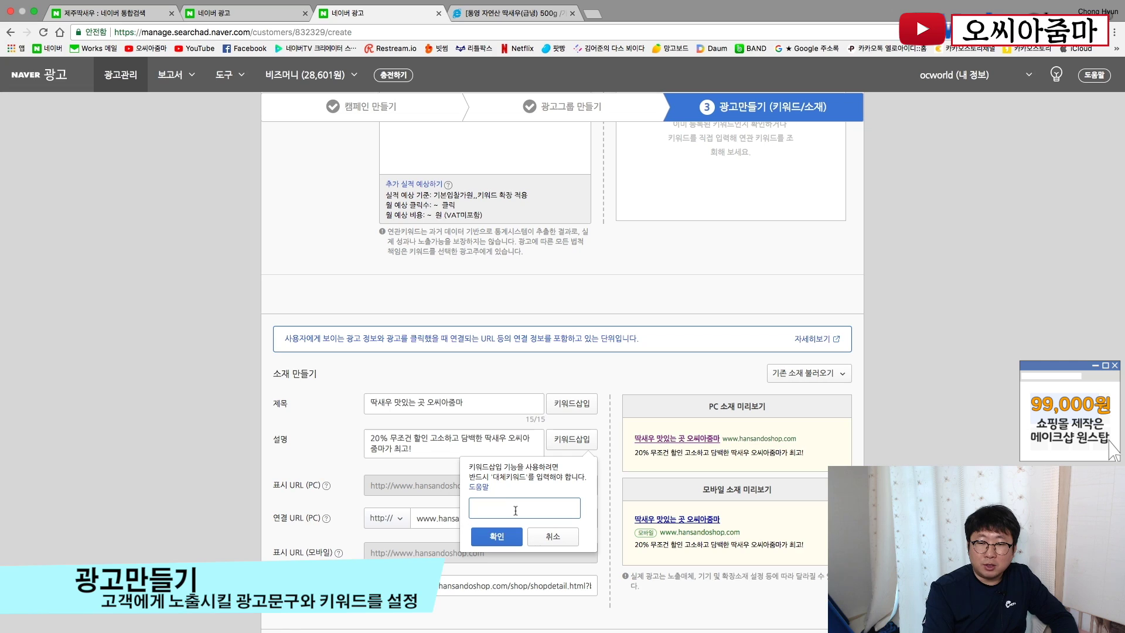
pyautogui.write('딱새우')
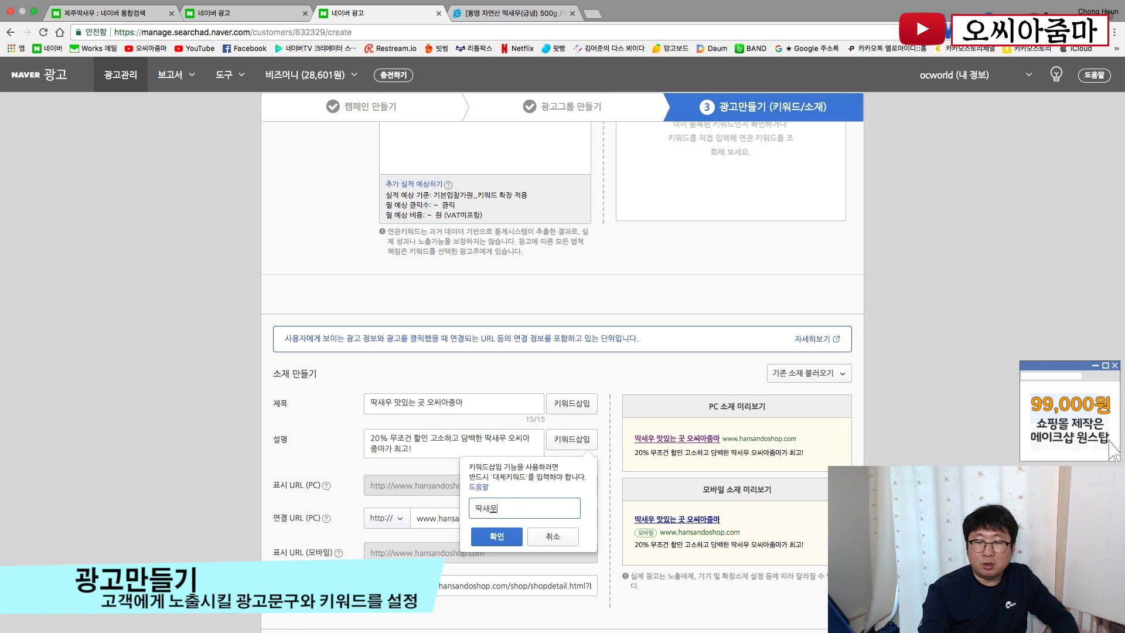
pyautogui.click(496, 536)
# Compare the selected keywords 딱새우, 제주딱새우 and 제주도딱새우 with the keyword placeholder in the ad description
pyautogui.scroll(4, 389, 385)
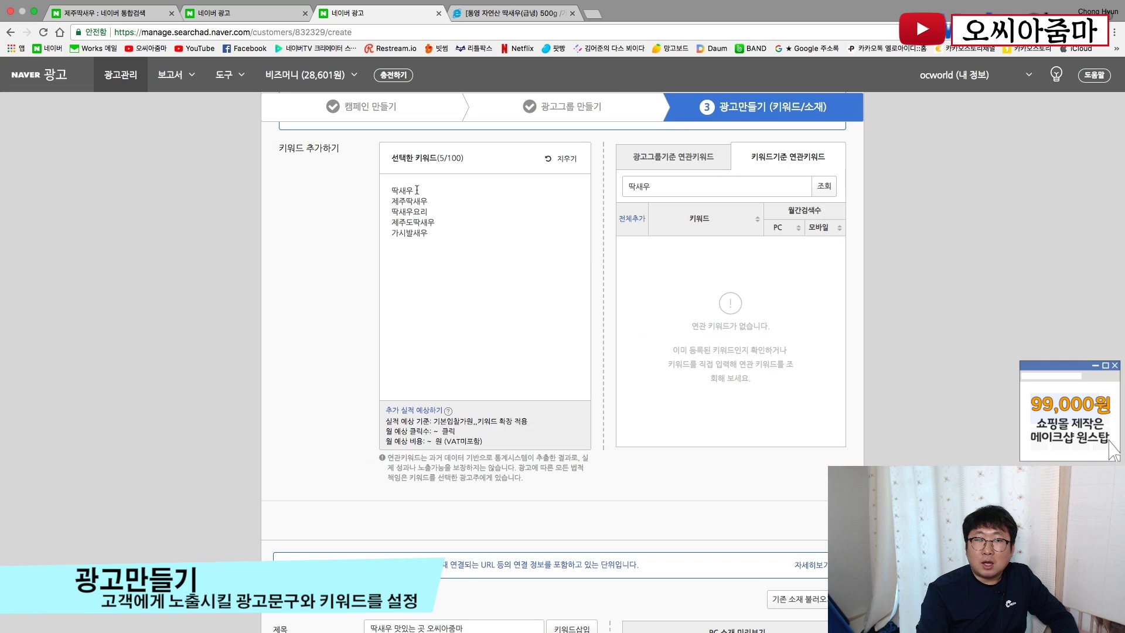
pyautogui.doubleClick(408, 191)
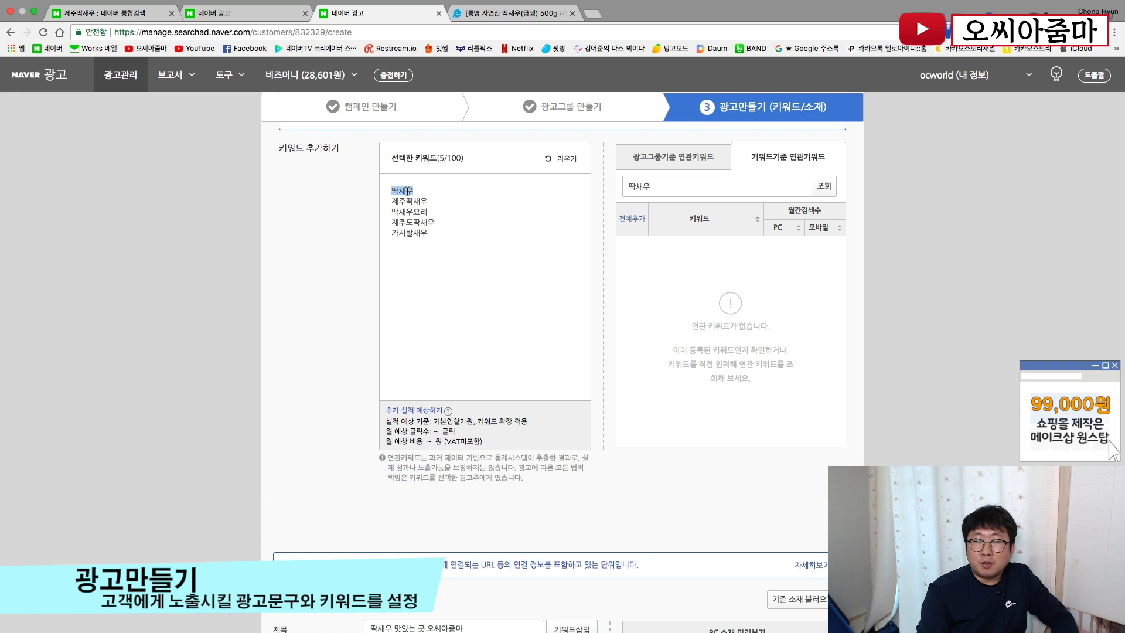
pyautogui.doubleClick(427, 200)
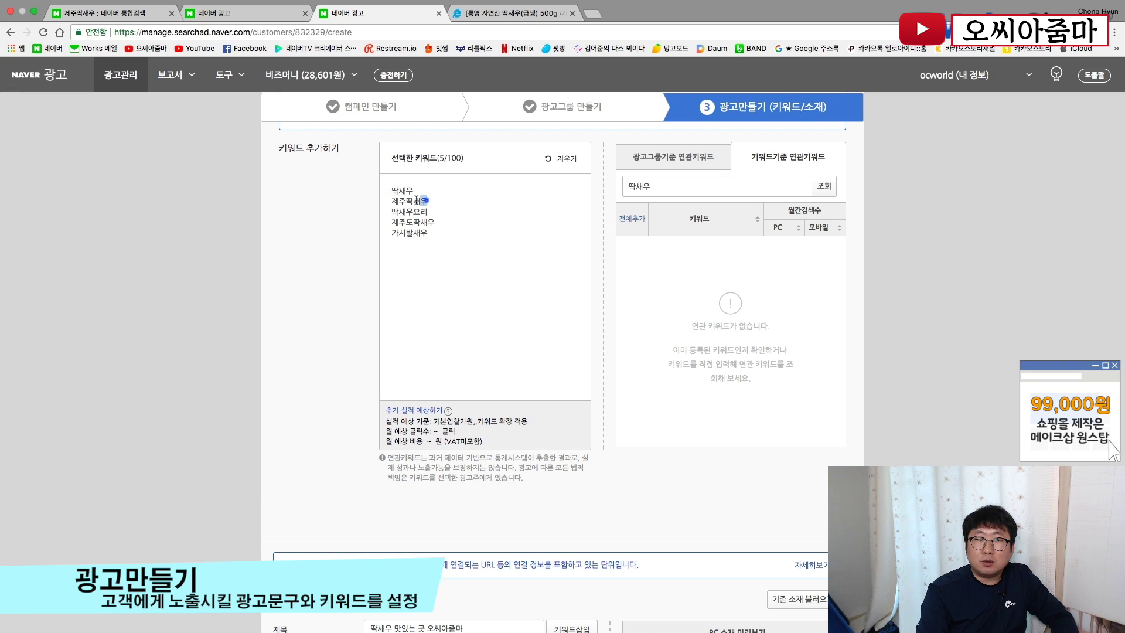
pyautogui.scroll(-3, 343, 304)
pyautogui.scroll(-1, 343, 304)
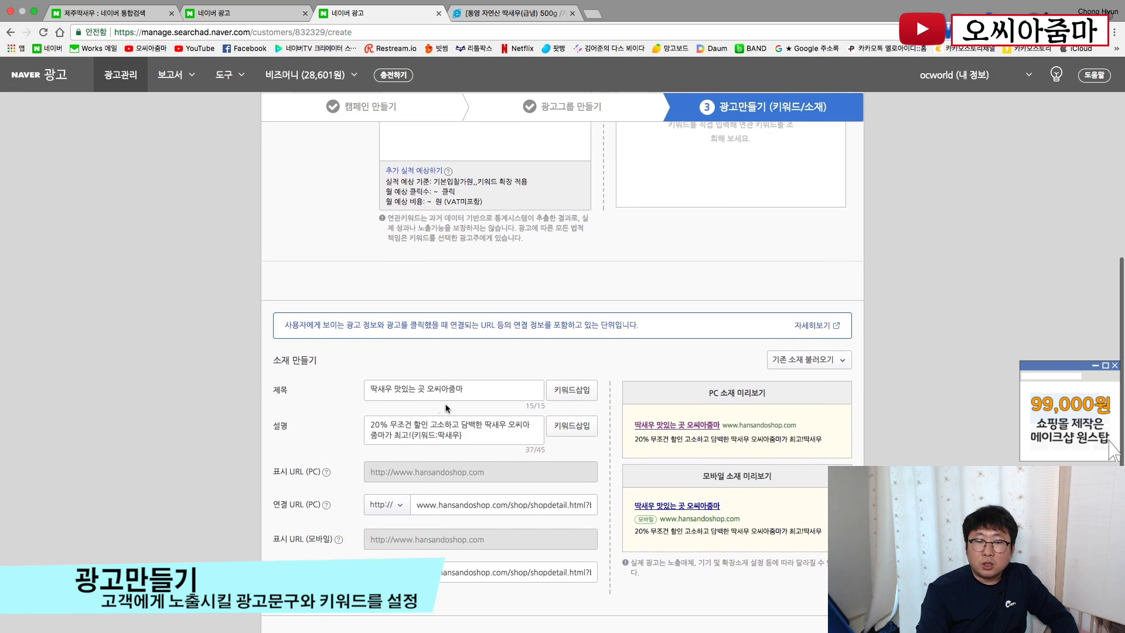
pyautogui.scroll(4, 438, 441)
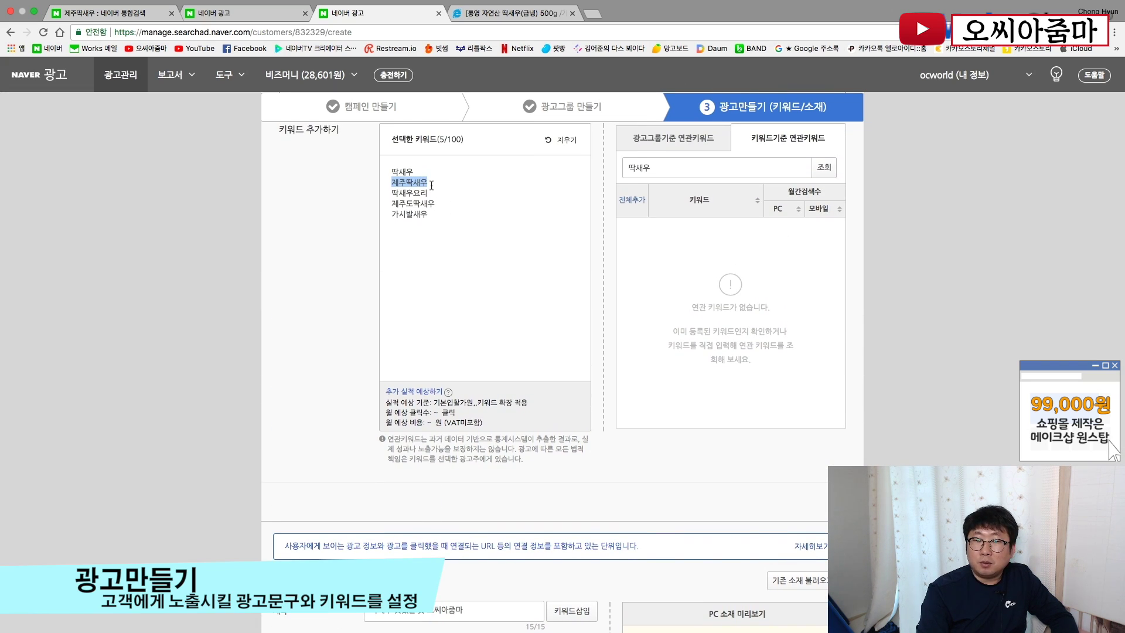
pyautogui.scroll(-4, 345, 367)
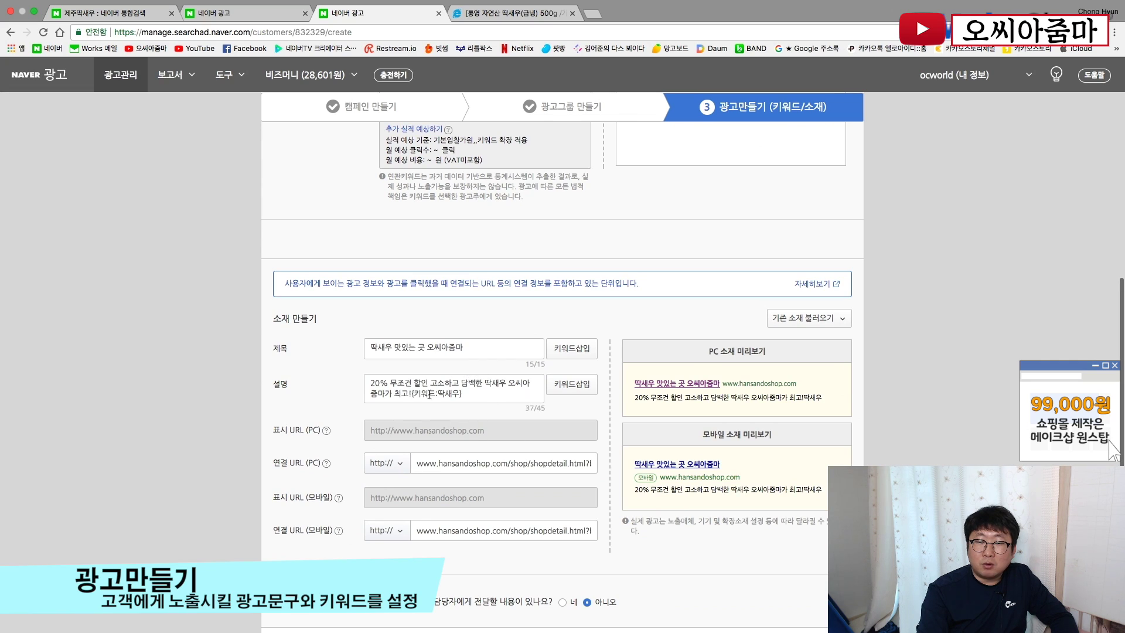
pyautogui.scroll(4, 298, 292)
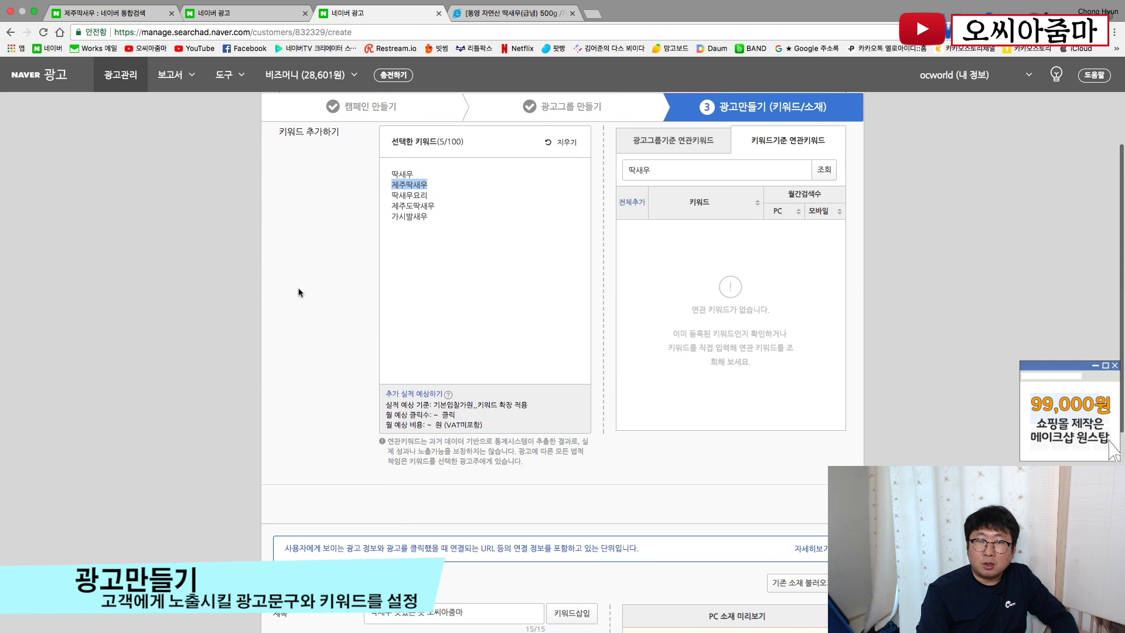
pyautogui.moveTo(442, 212); pyautogui.dragTo(426, 206)
pyautogui.doubleClick(427, 206)
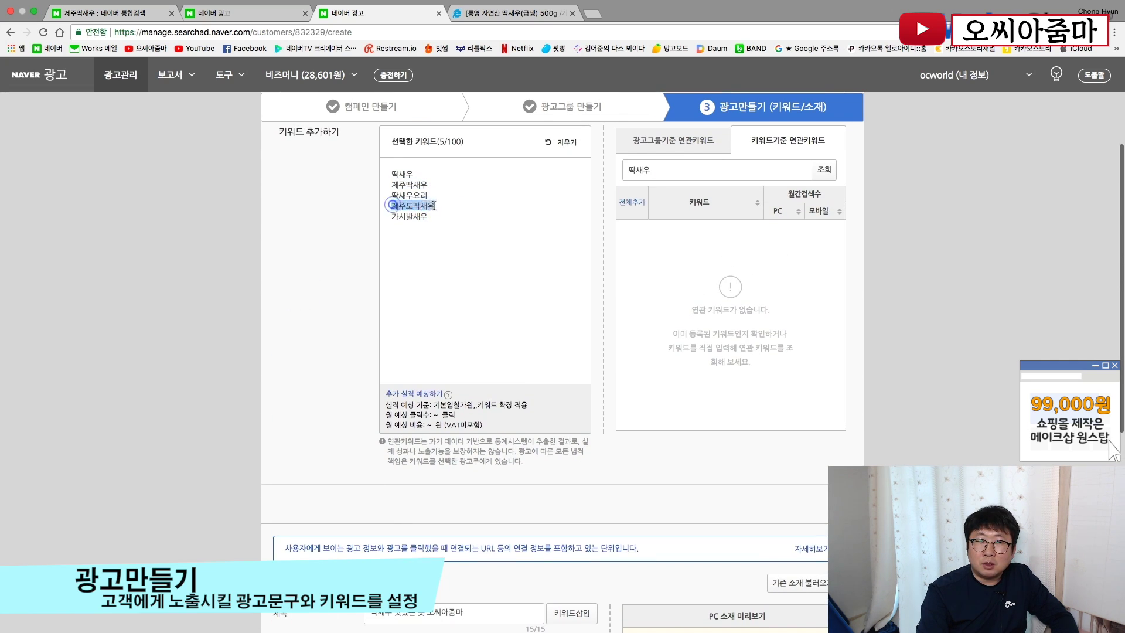
pyautogui.scroll(-4, 433, 418)
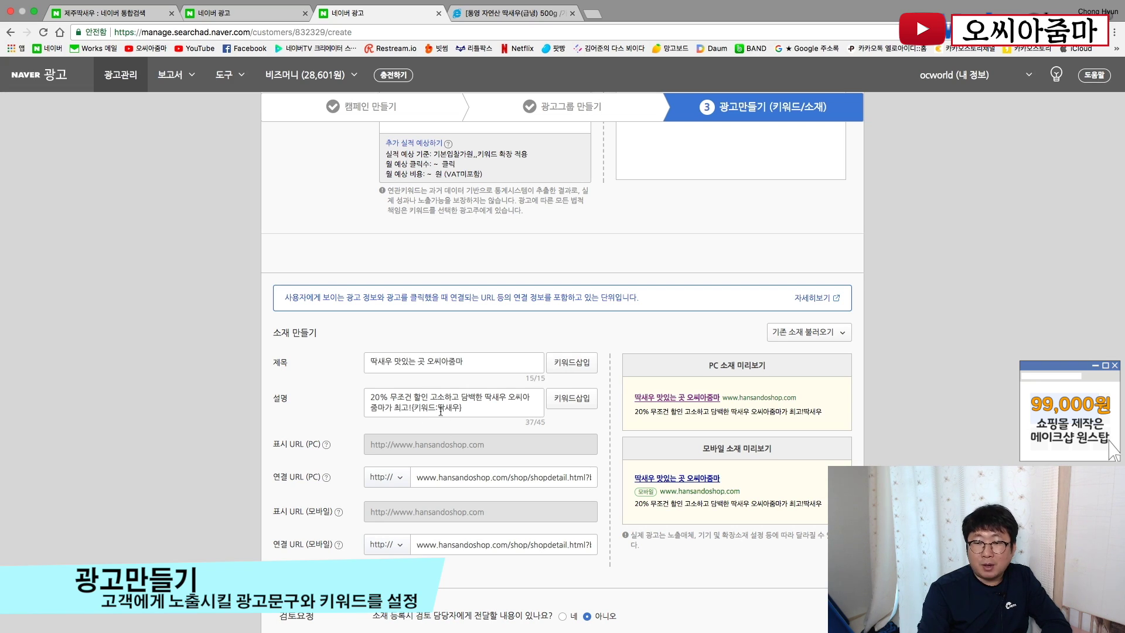
# Add a space before the keyword placeholder in the ad description
pyautogui.click(571, 399)
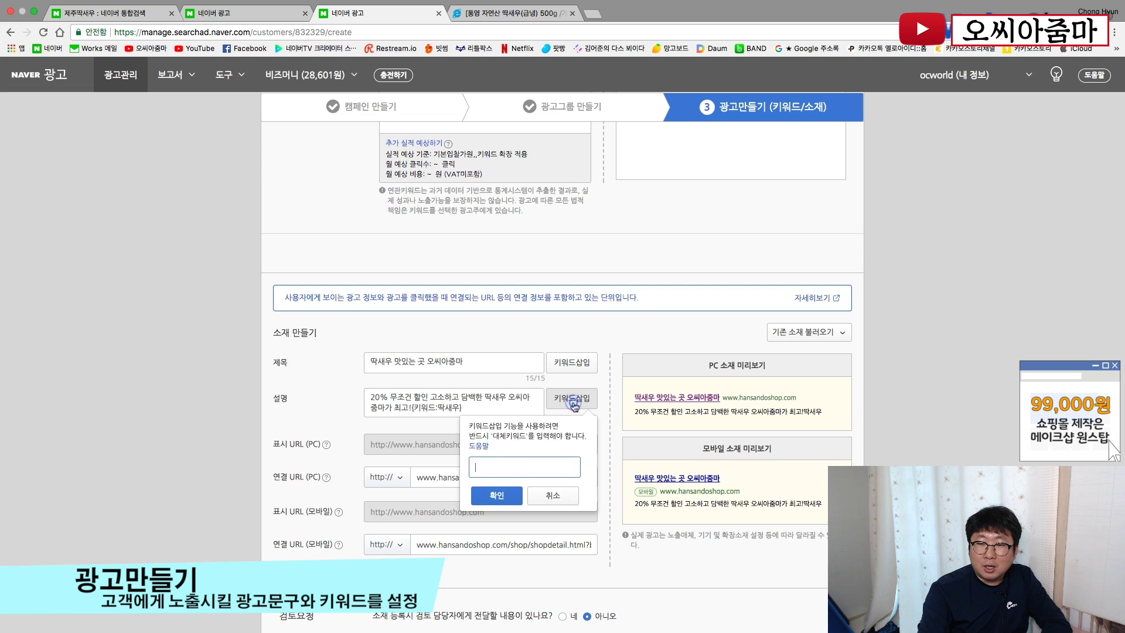
pyautogui.click(547, 498)
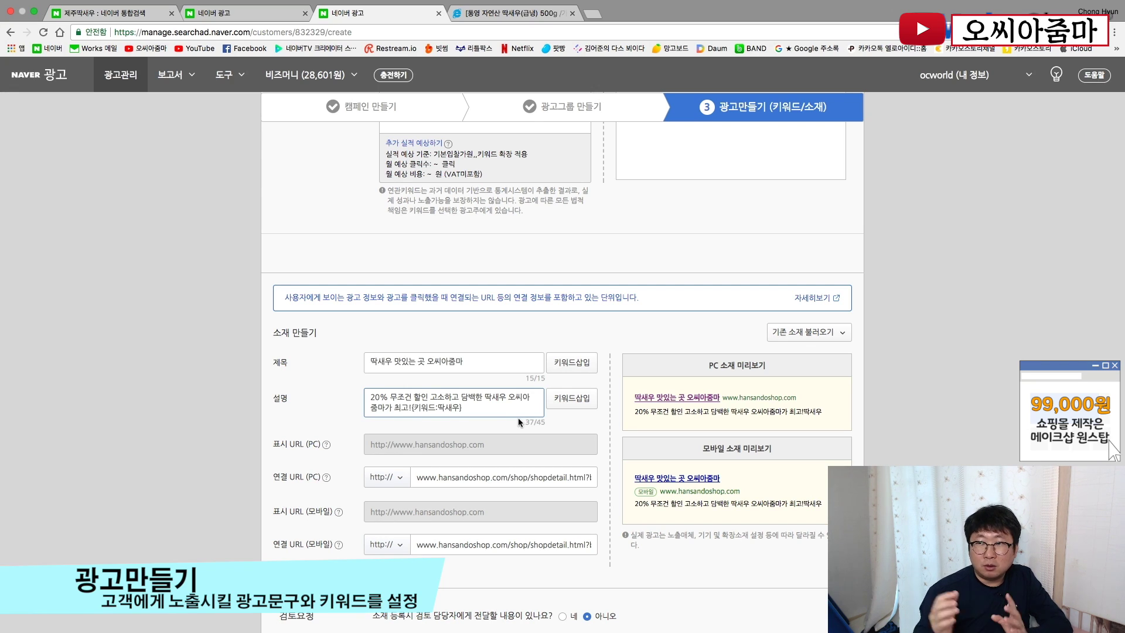
pyautogui.click(545, 422)
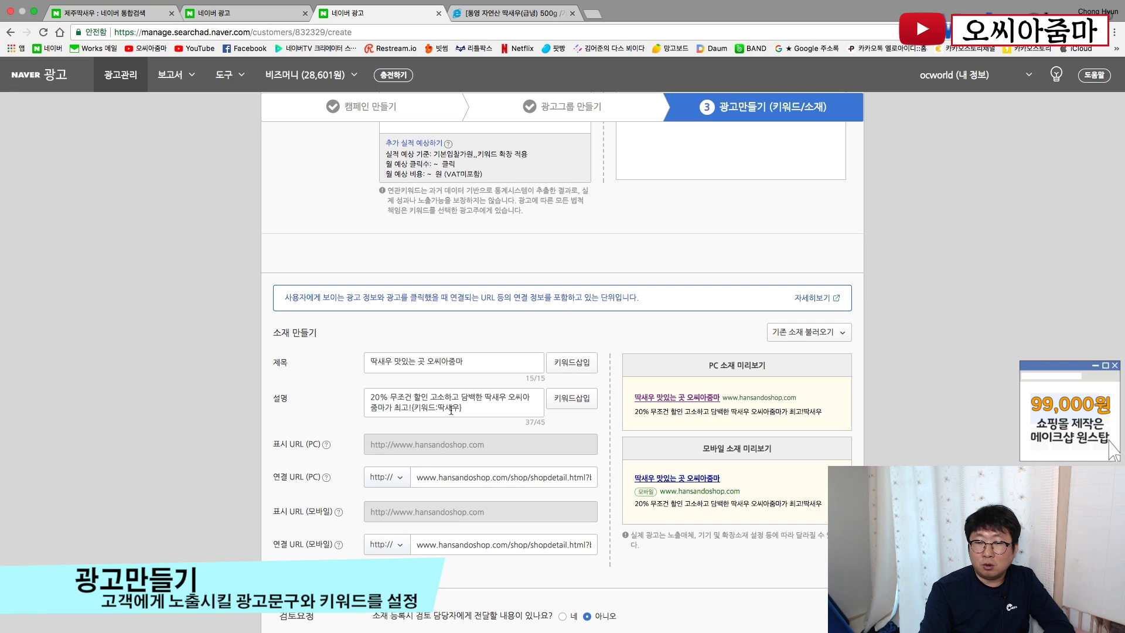
pyautogui.click(412, 408)
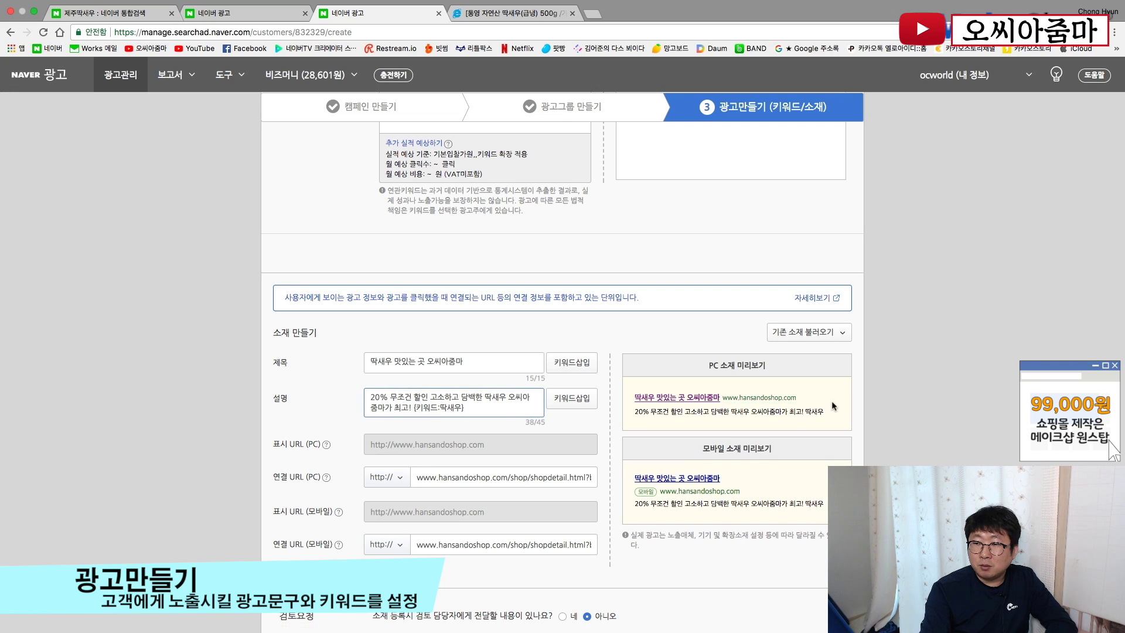
pyautogui.scroll(10, 680, 409)
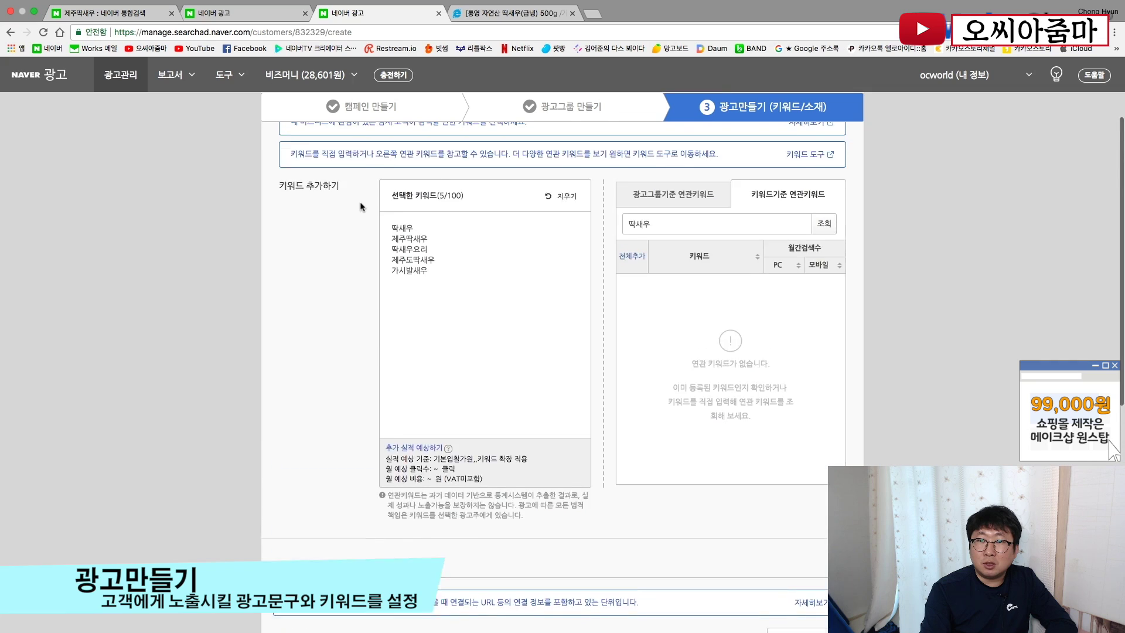
pyautogui.scroll(-10, 680, 406)
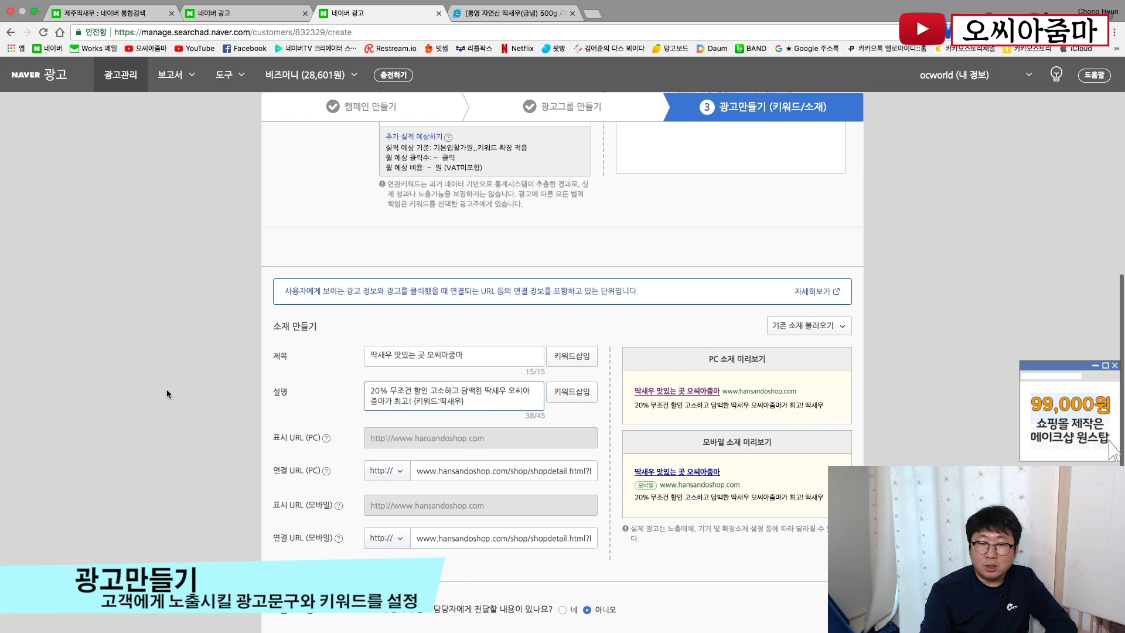
# Try to create the ad, read the confirmation message and cancel it
pyautogui.scroll(-2, 586, 468)
pyautogui.click(579, 551)
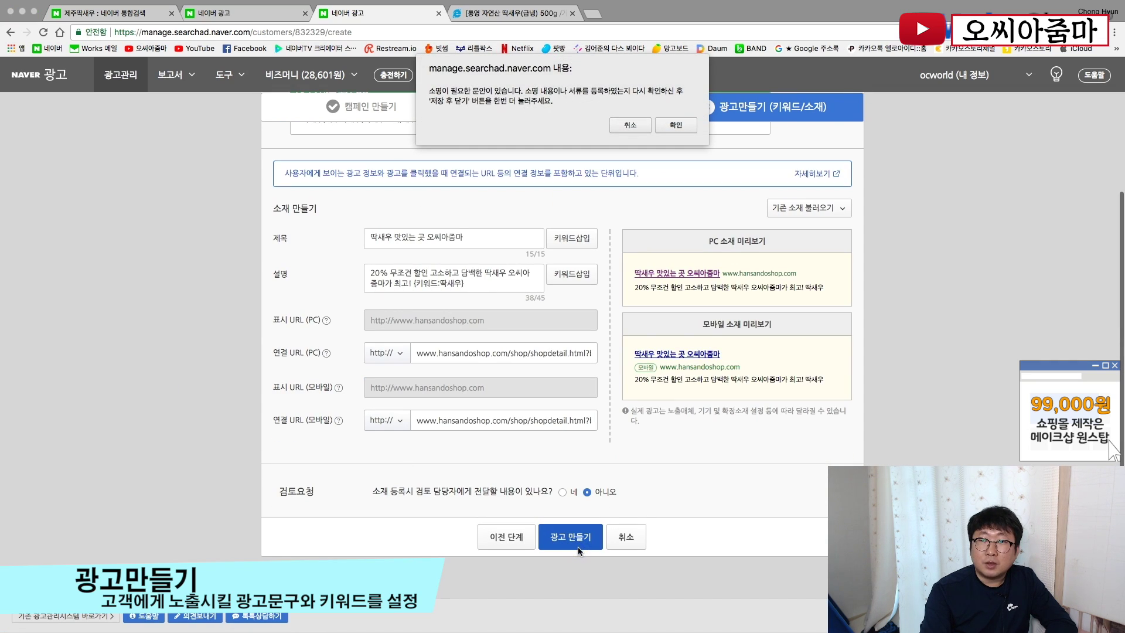
pyautogui.moveTo(432, 91); pyautogui.dragTo(514, 91)
pyautogui.click(627, 124)
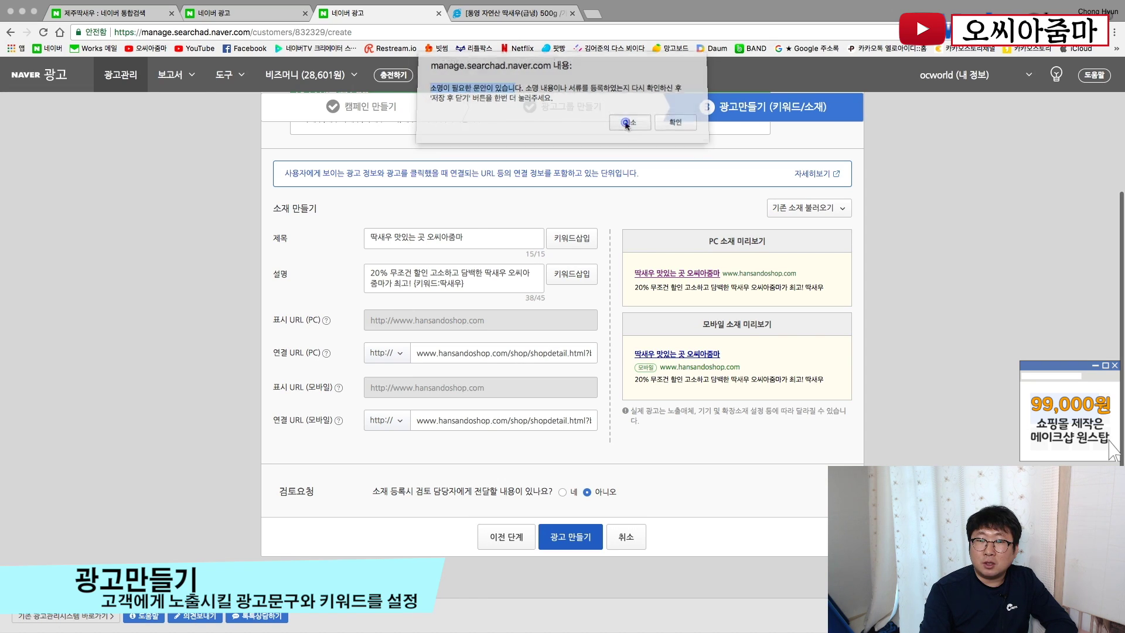
# Replace the superlative "최고" in the ad description with "존맛"
pyautogui.click(407, 238)
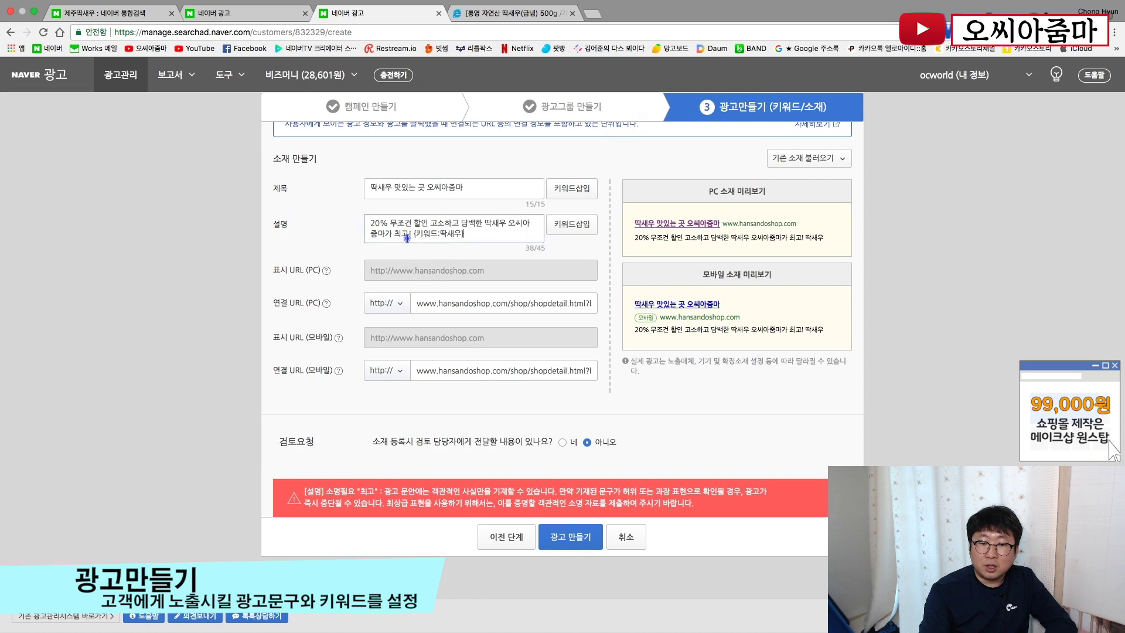
pyautogui.press('End')
pyautogui.write('존맛')
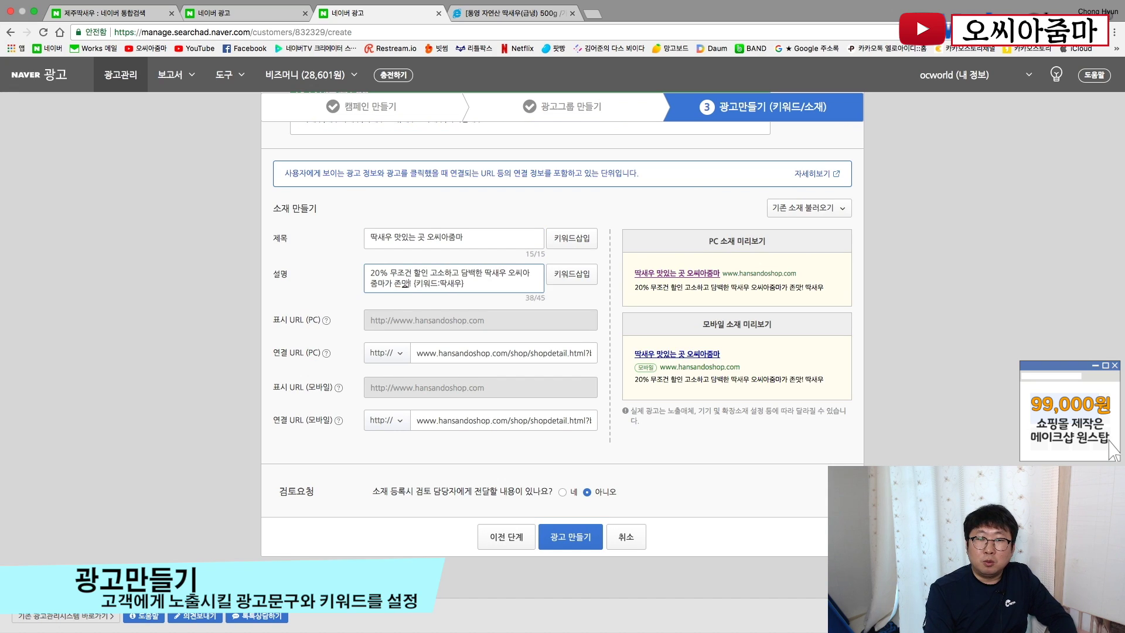
pyautogui.click(197, 319)
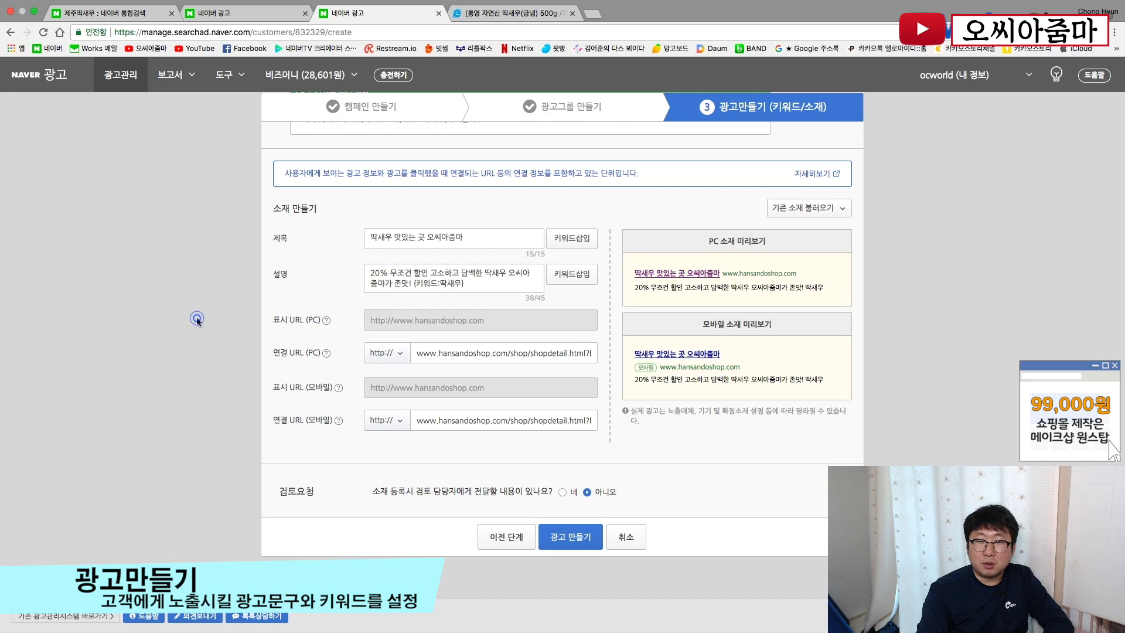
# Create the ad and read the business channel review notice in the 수산 ad group
pyautogui.click(589, 536)
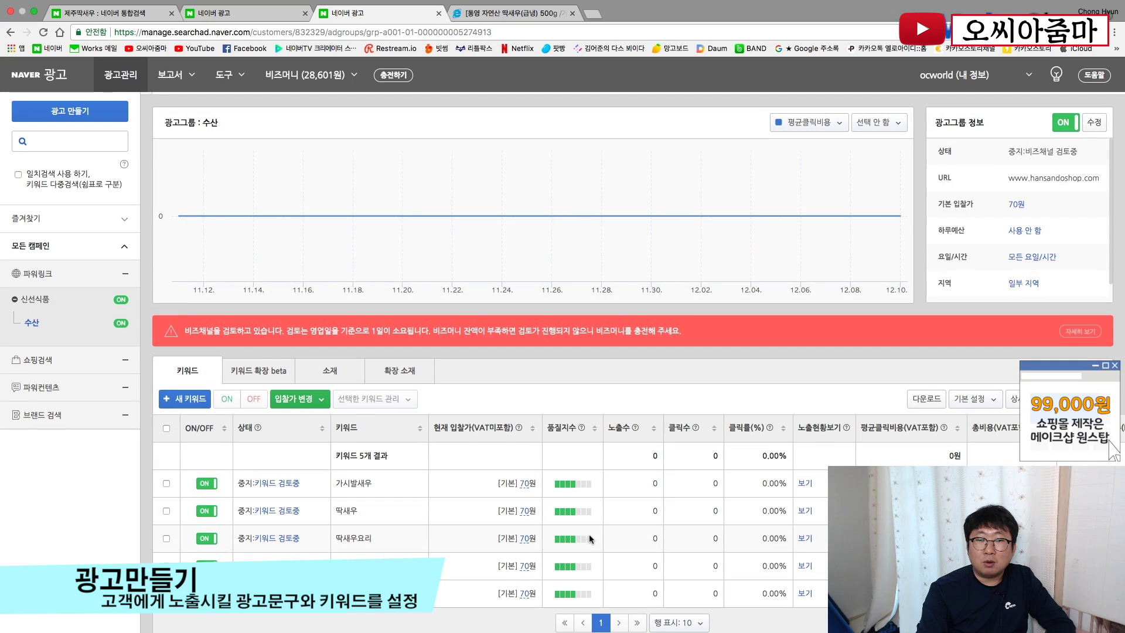
pyautogui.scroll(-3, 589, 536)
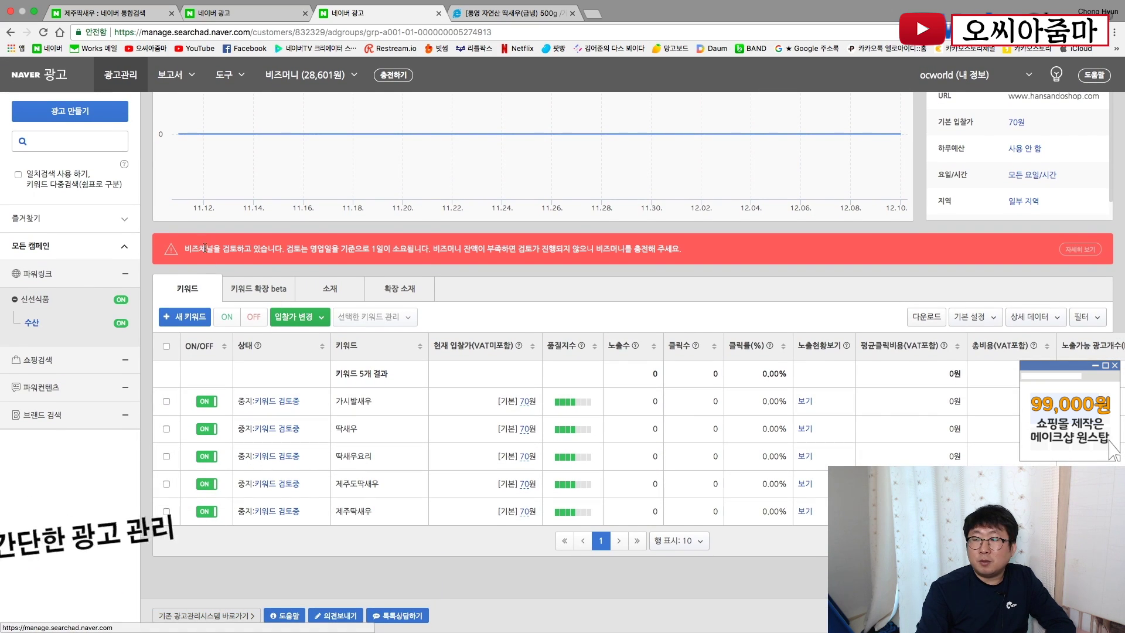
pyautogui.tripleClick(199, 252)
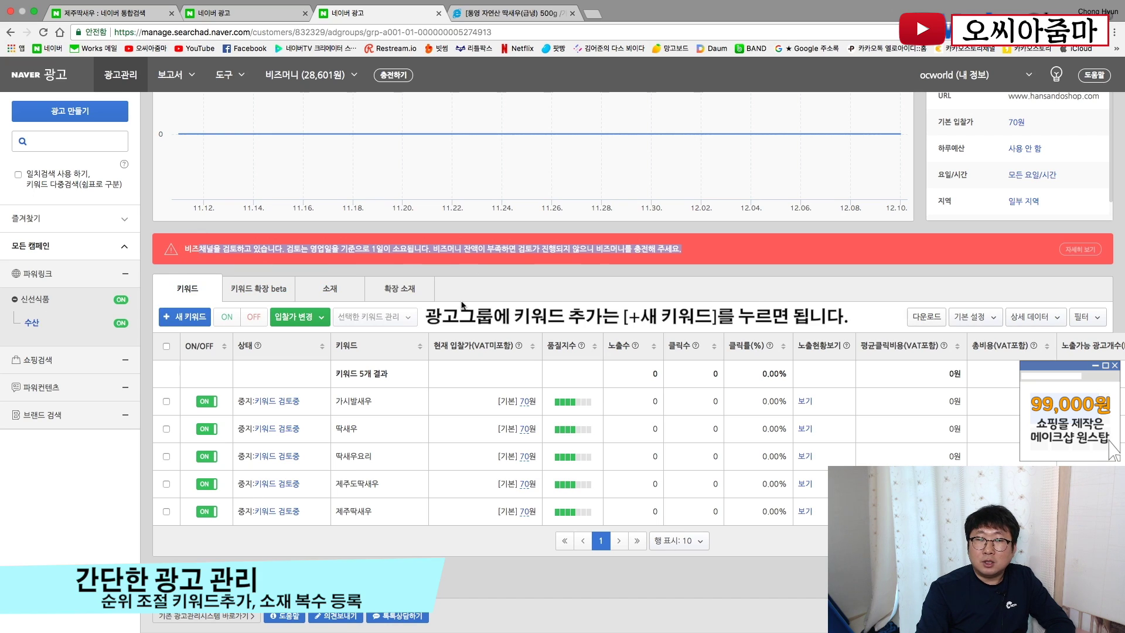
# Start a bulk bid change for all five 수산 keywords, using the 모바일 검색 2위 평균 입찰가 option
pyautogui.click(457, 296)
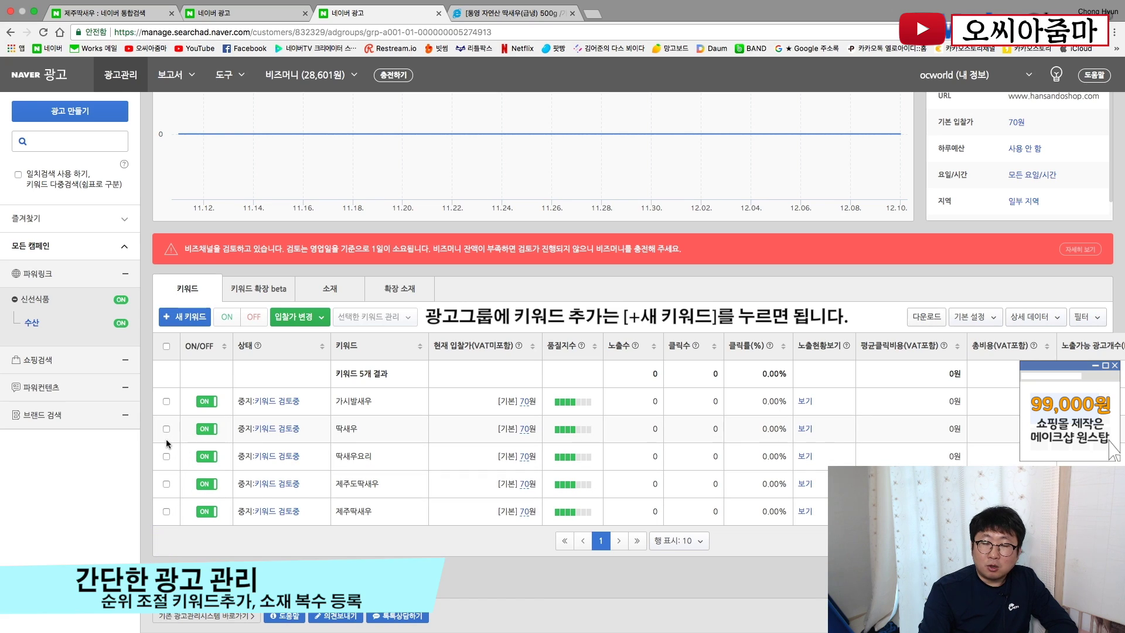
pyautogui.click(167, 347)
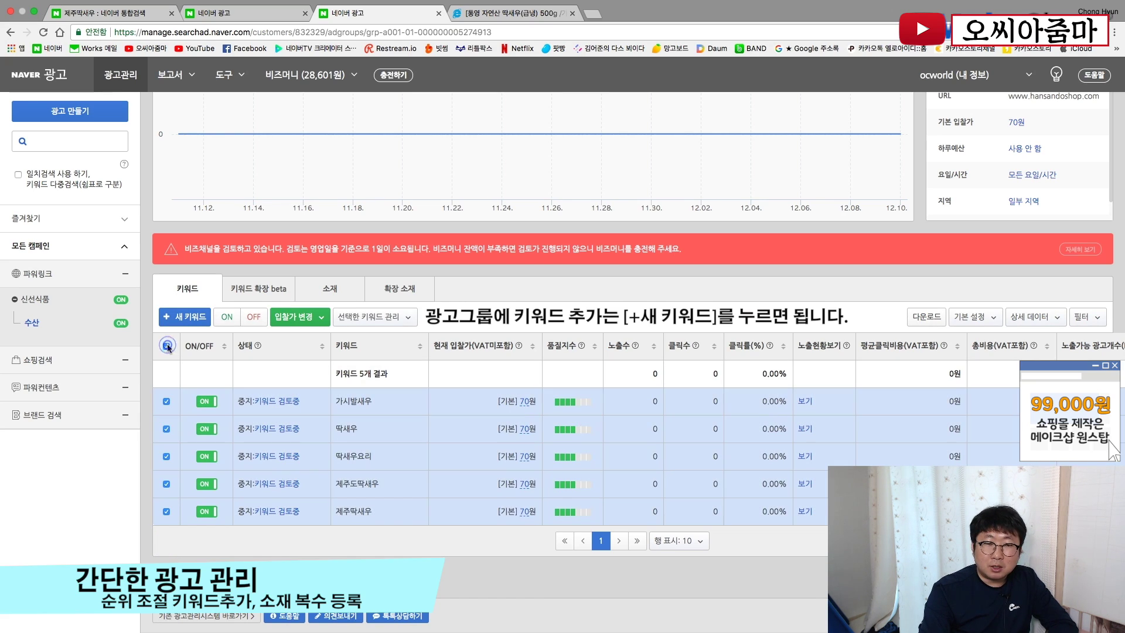
pyautogui.click(312, 324)
pyautogui.click(283, 340)
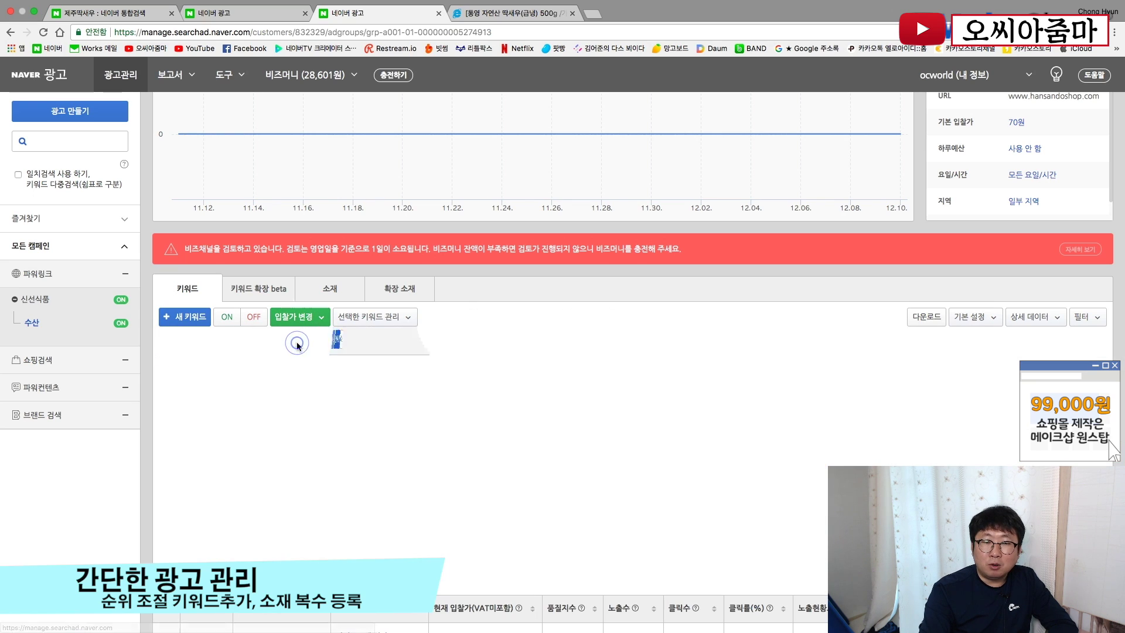
pyautogui.click(192, 505)
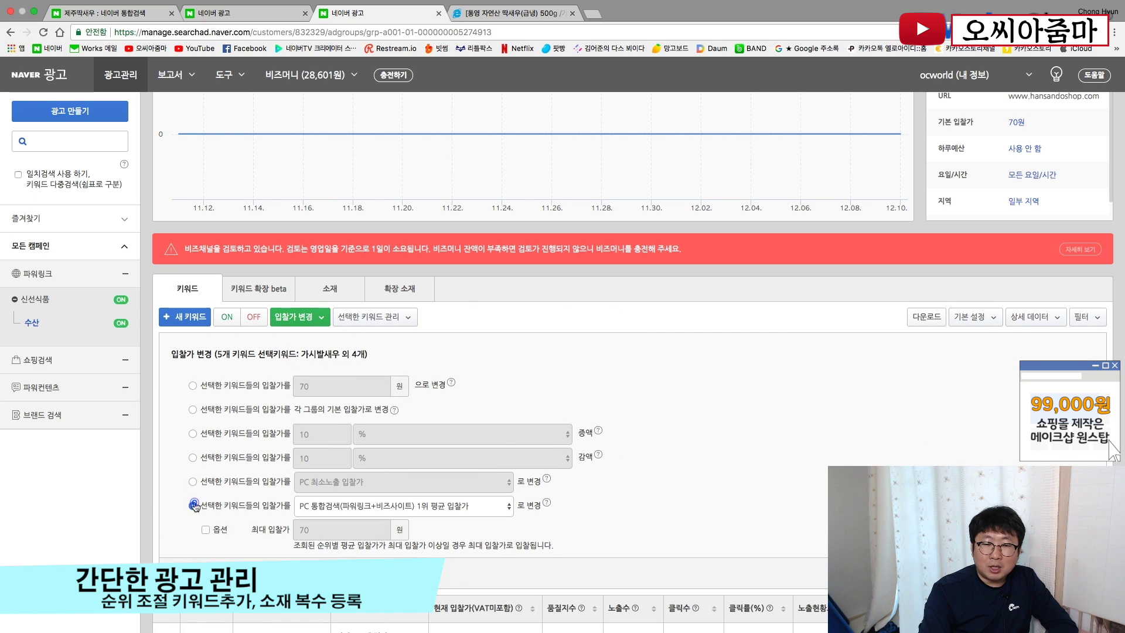
pyautogui.scroll(-2, 194, 506)
pyautogui.scroll(-3, 195, 505)
pyautogui.click(353, 351)
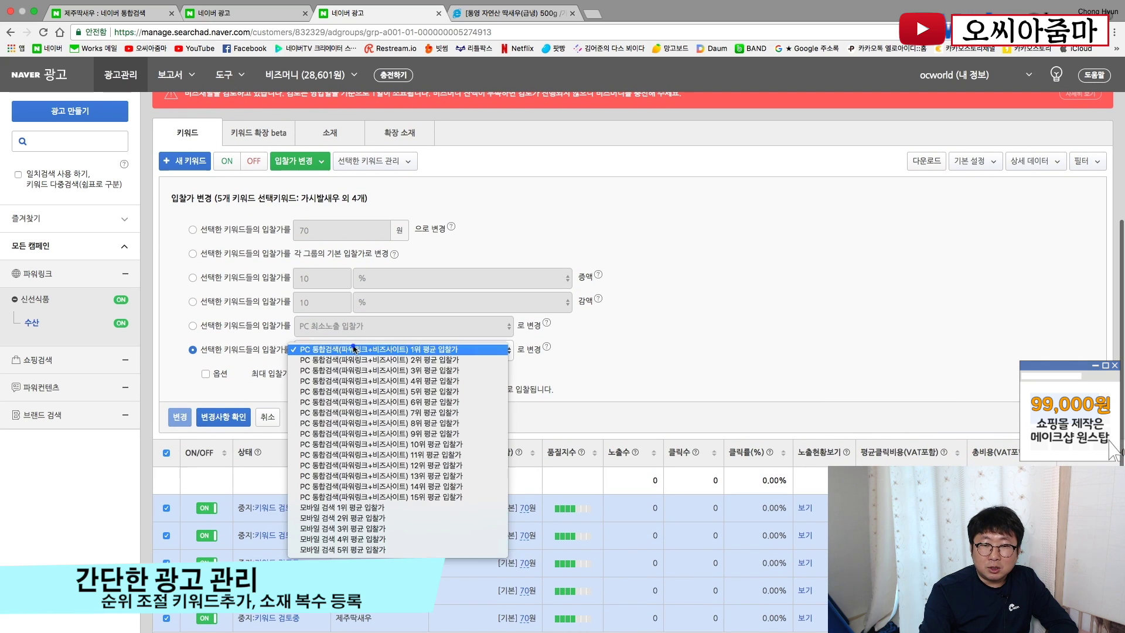
pyautogui.click(345, 519)
# Preview the new bid for each keyword, apply the bulk change and dismiss the confirmation
pyautogui.click(235, 420)
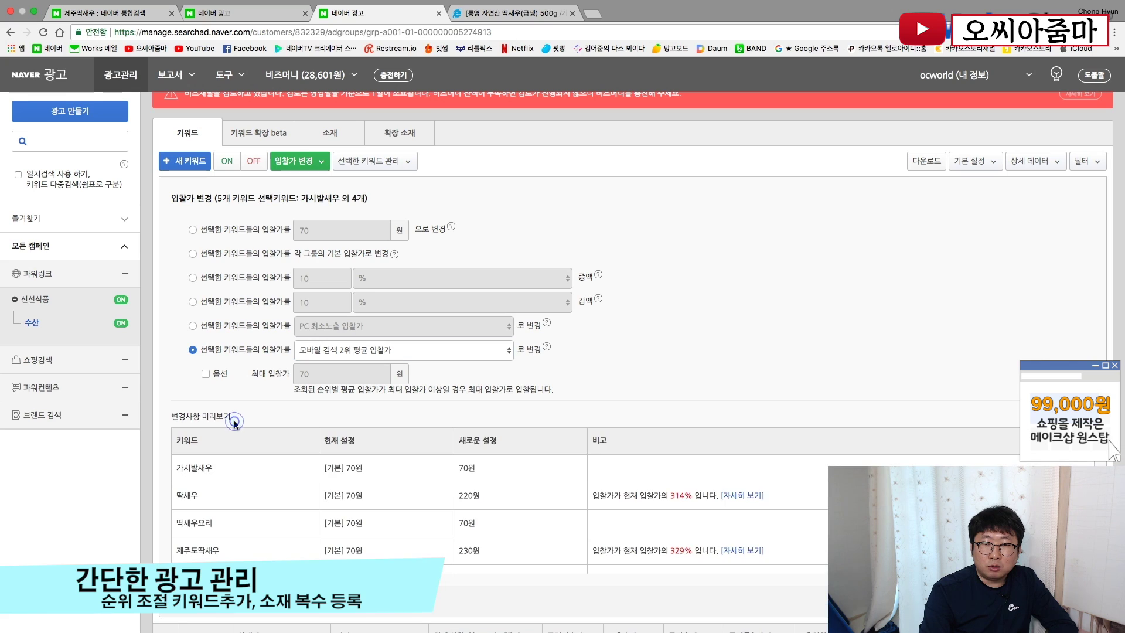
pyautogui.scroll(-3, 234, 420)
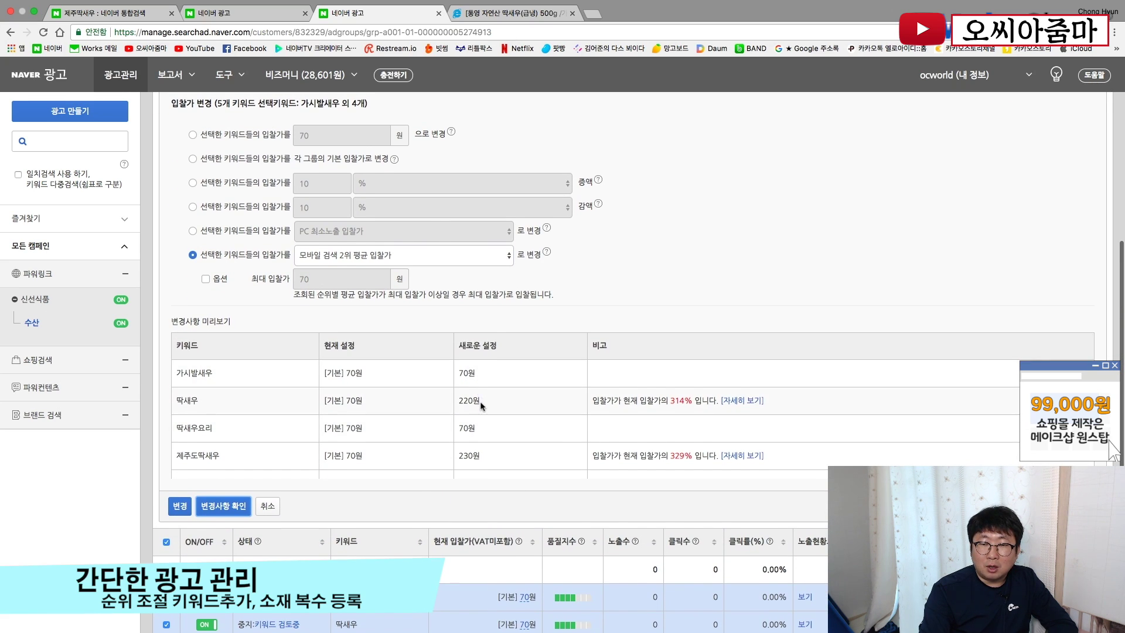
pyautogui.scroll(-1, 486, 381)
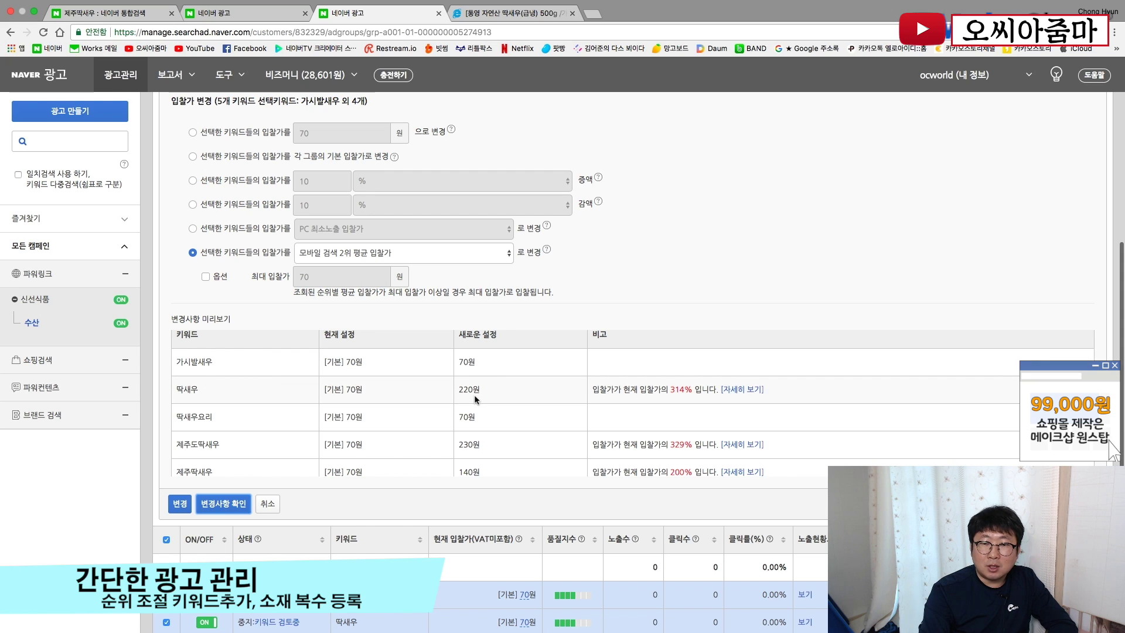
pyautogui.scroll(-1, 225, 421)
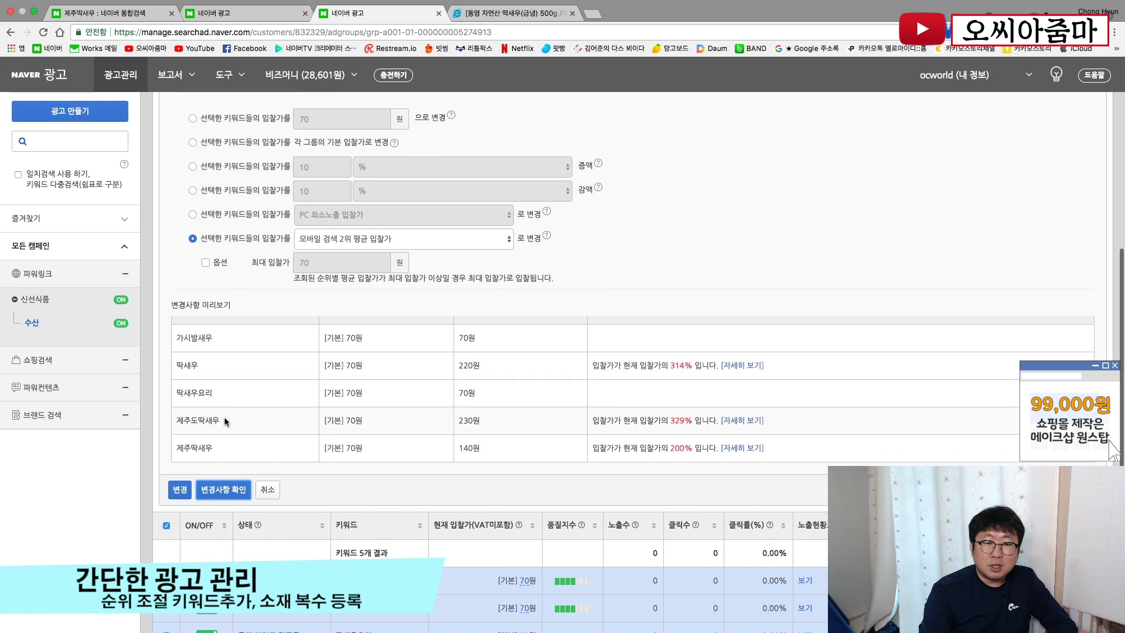
pyautogui.doubleClick(485, 419)
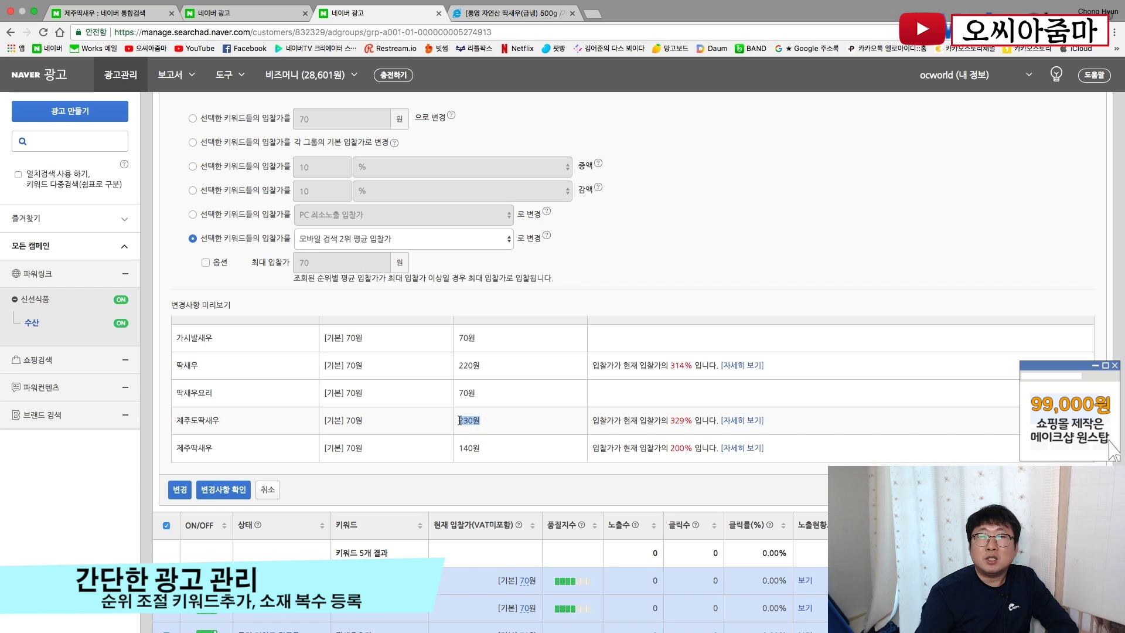
pyautogui.click(460, 420)
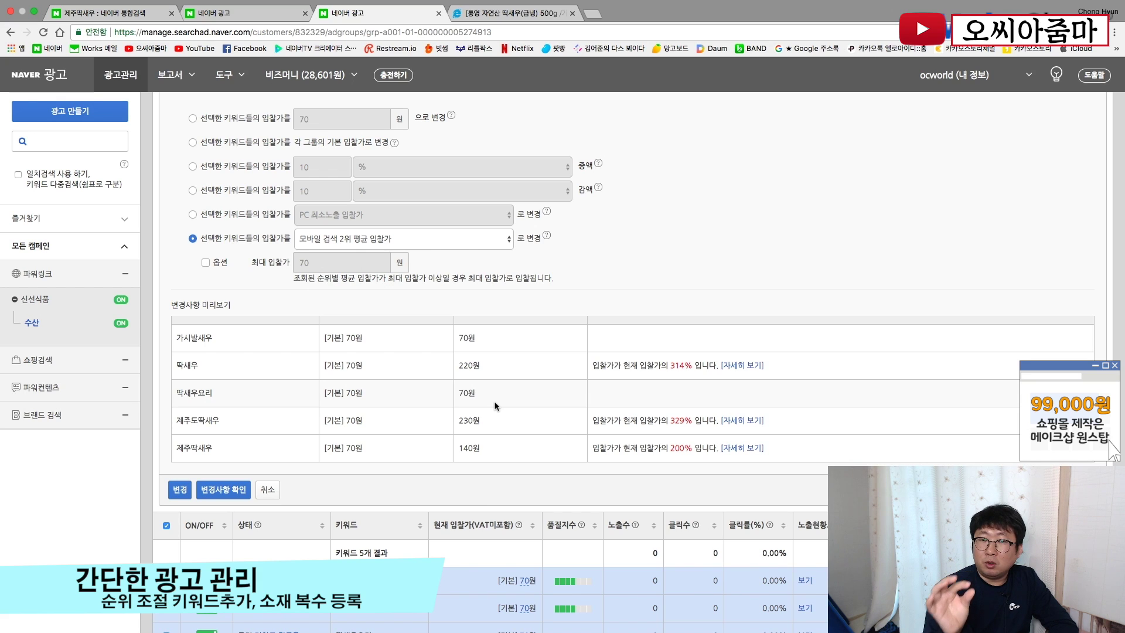
pyautogui.click(180, 489)
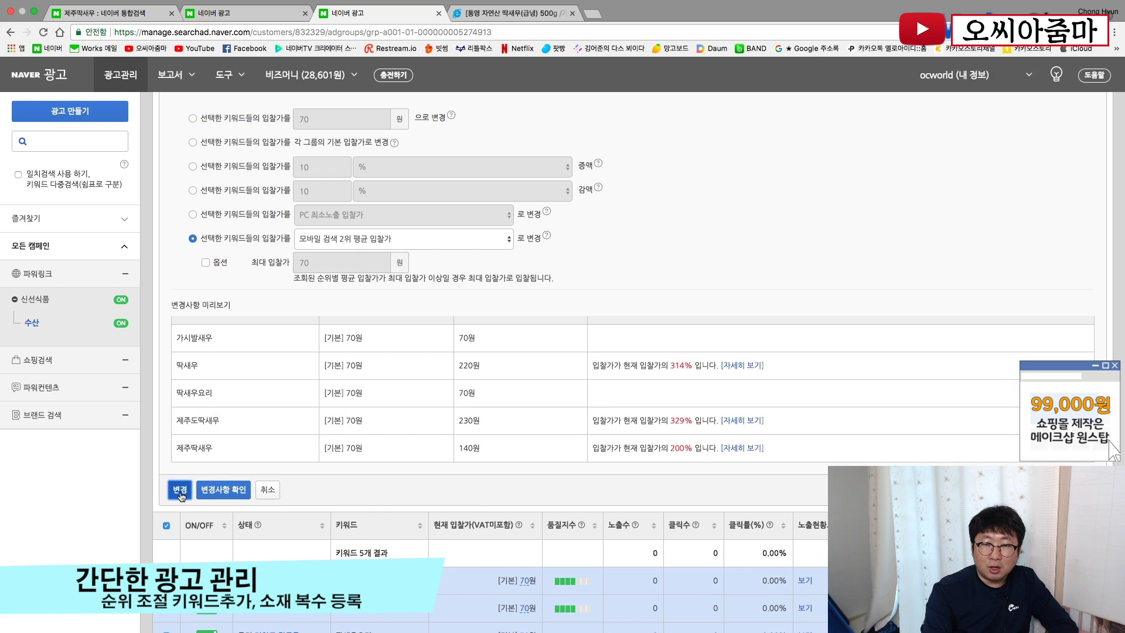
pyautogui.click(561, 334)
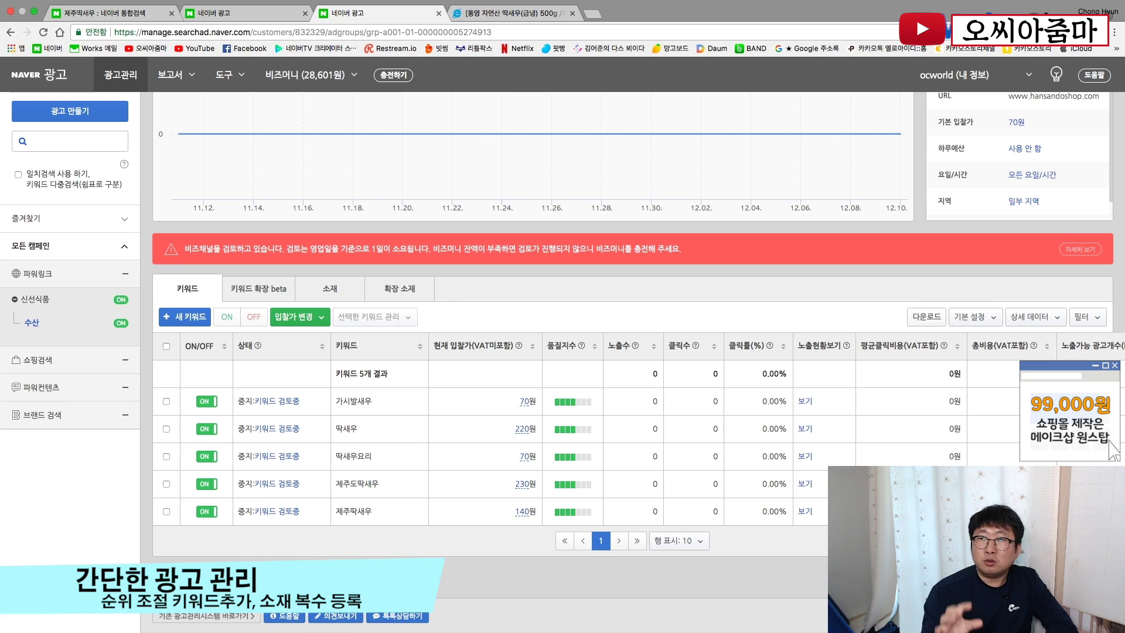
# Change the bids of all five keywords in bulk to 모바일 검색 1위 평균 입찰가, previewing and applying the change
pyautogui.click(167, 346)
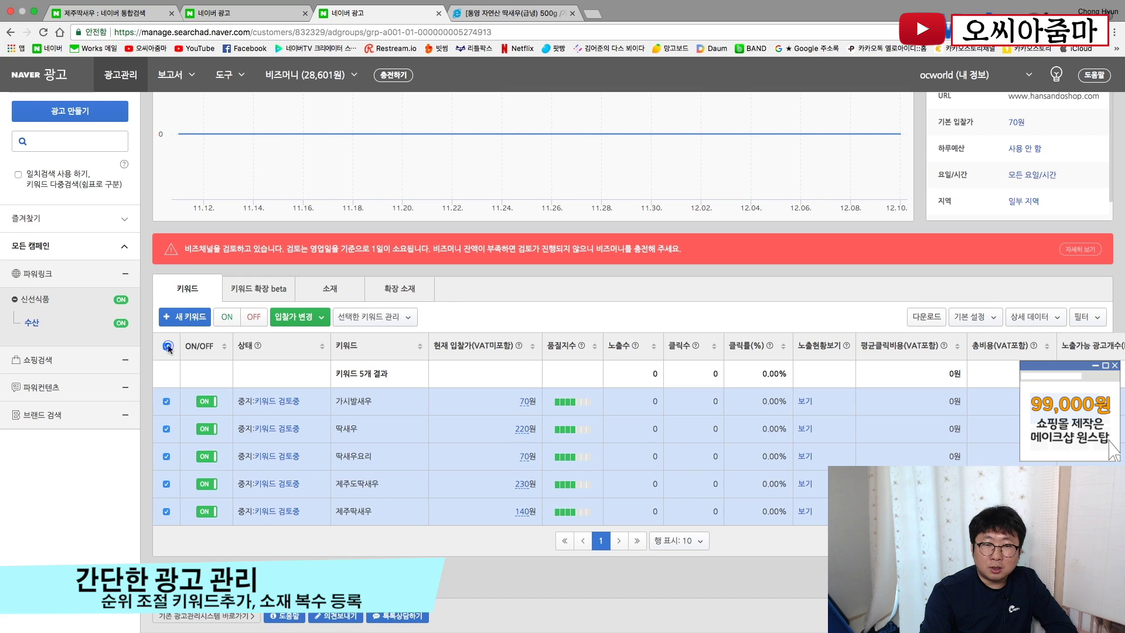
pyautogui.click(293, 320)
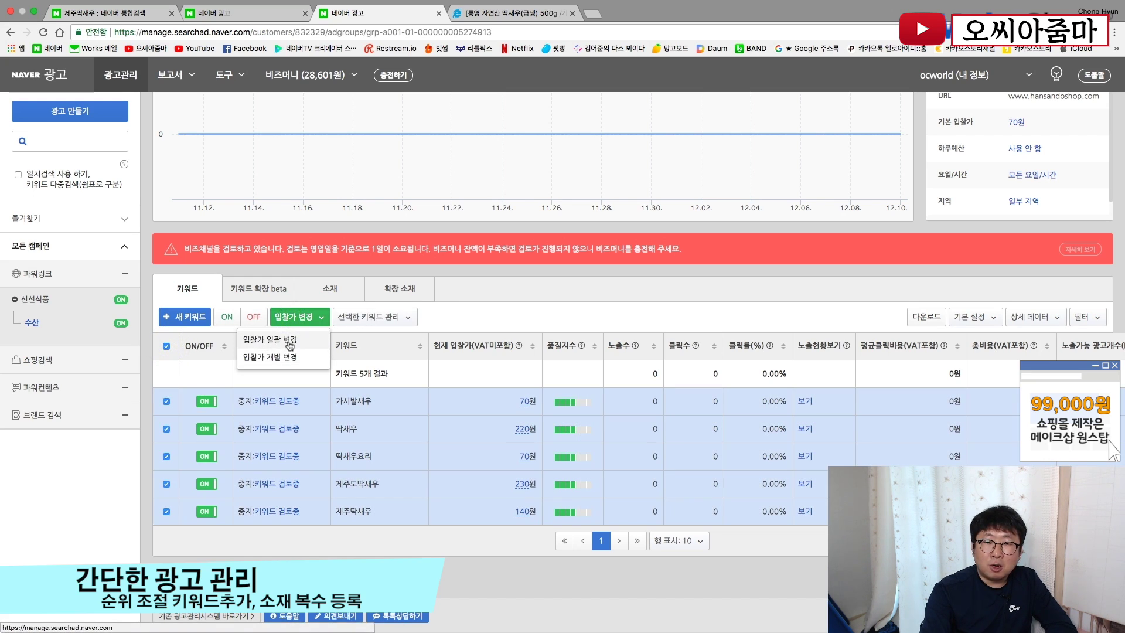
pyautogui.click(287, 341)
pyautogui.click(192, 243)
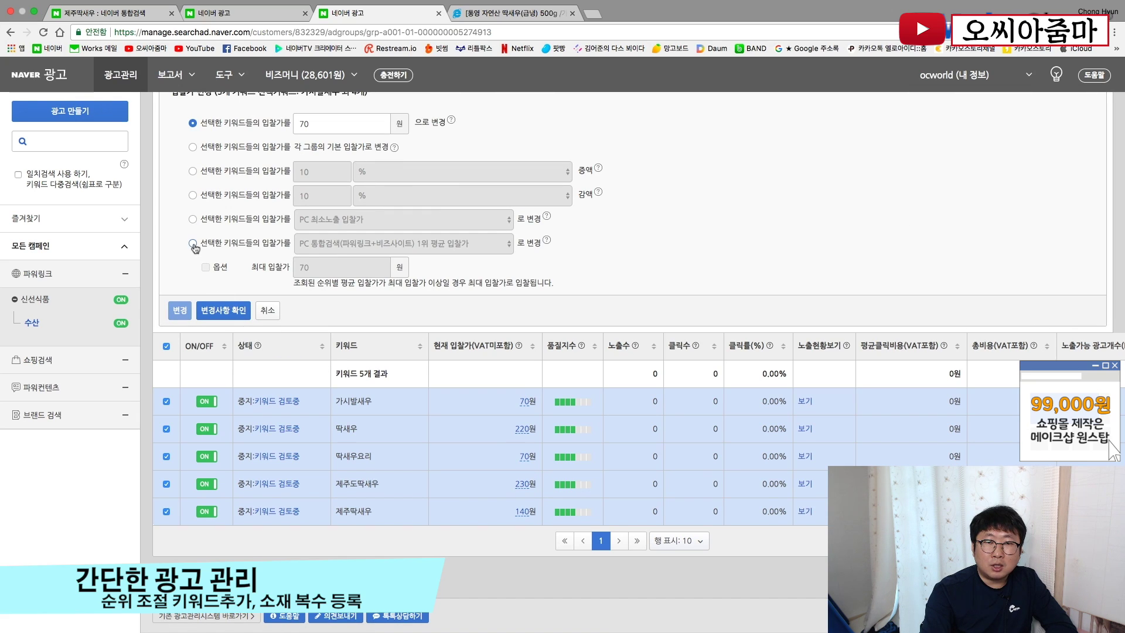
pyautogui.click(354, 252)
pyautogui.click(354, 400)
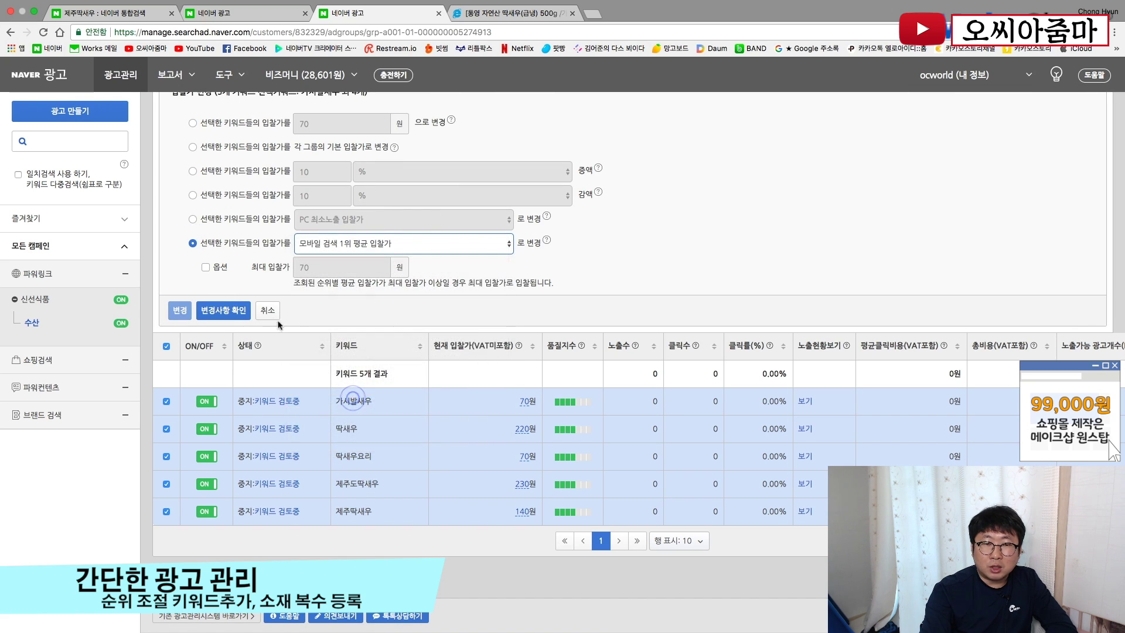
pyautogui.click(238, 314)
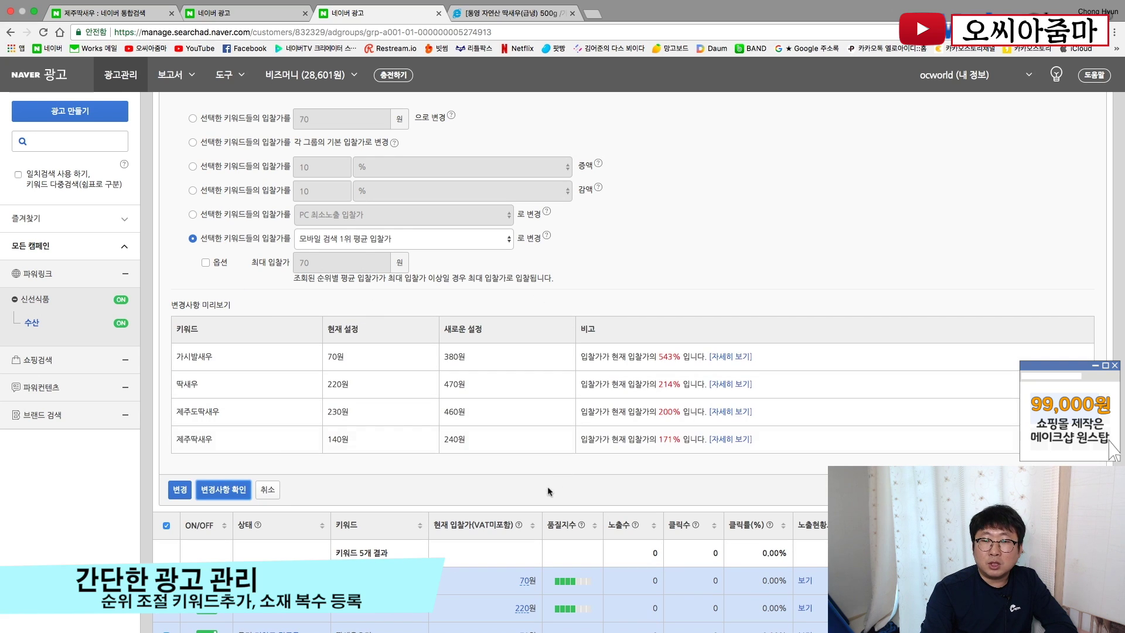
pyautogui.click(180, 490)
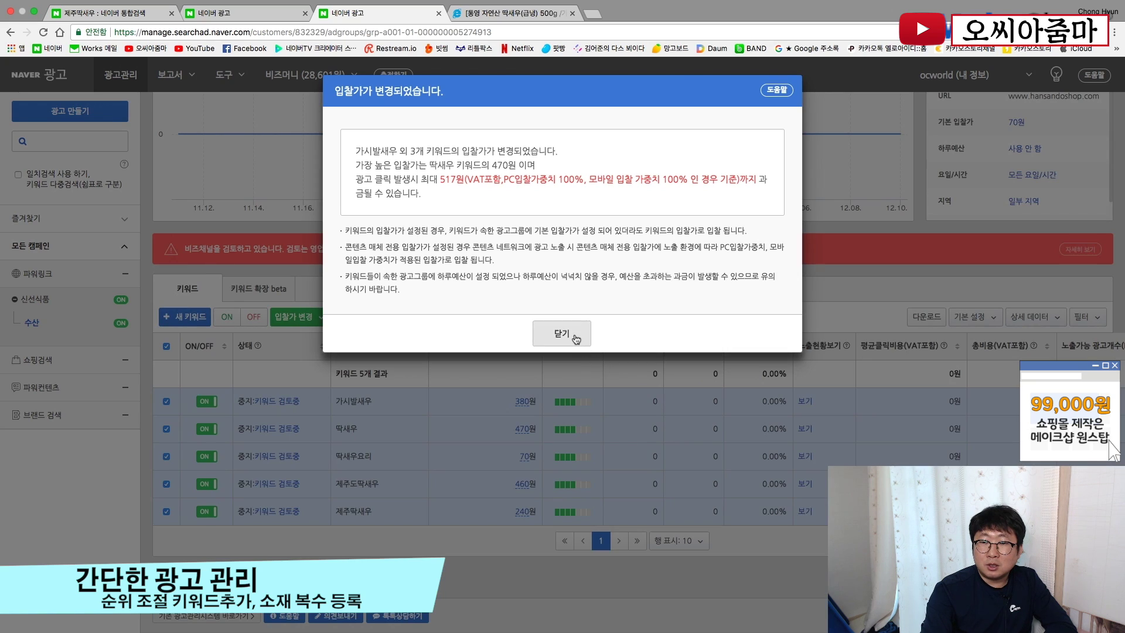
pyautogui.click(574, 336)
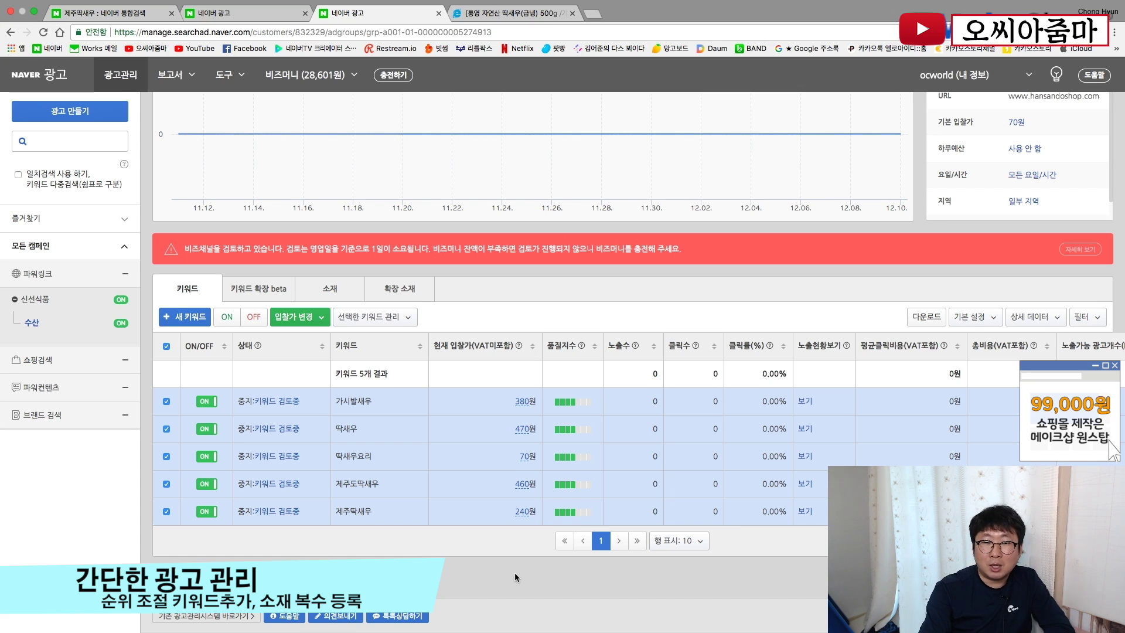
# Prepare another bulk bid change for all keywords to 모바일 검색 1위 평균 입찰가 with the maximum bid option enabled
pyautogui.click(319, 319)
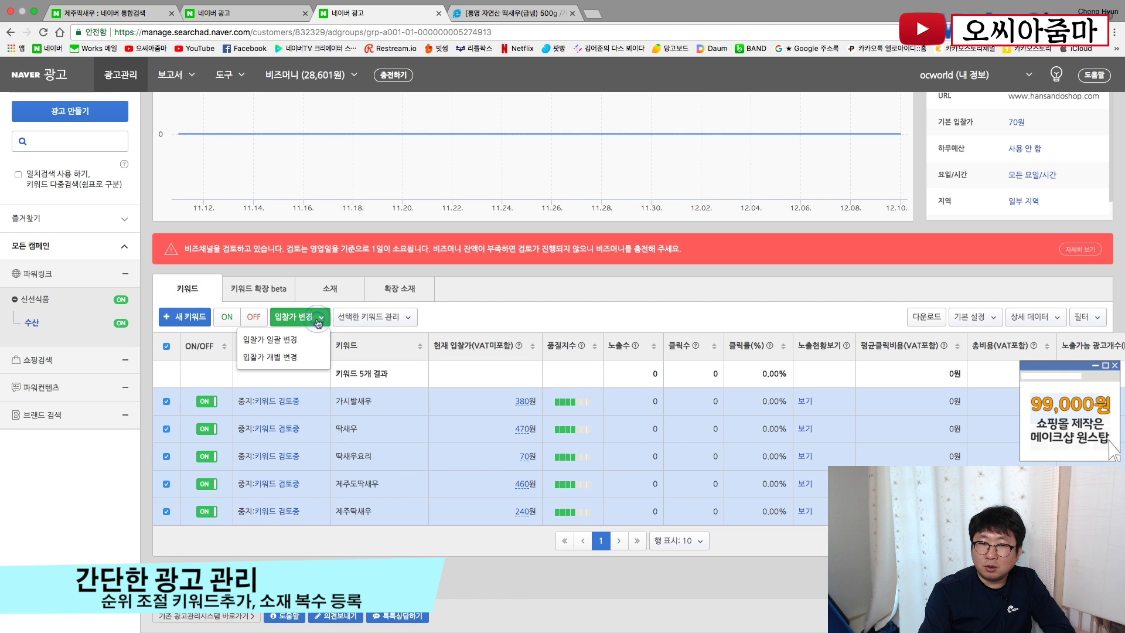
pyautogui.click(305, 340)
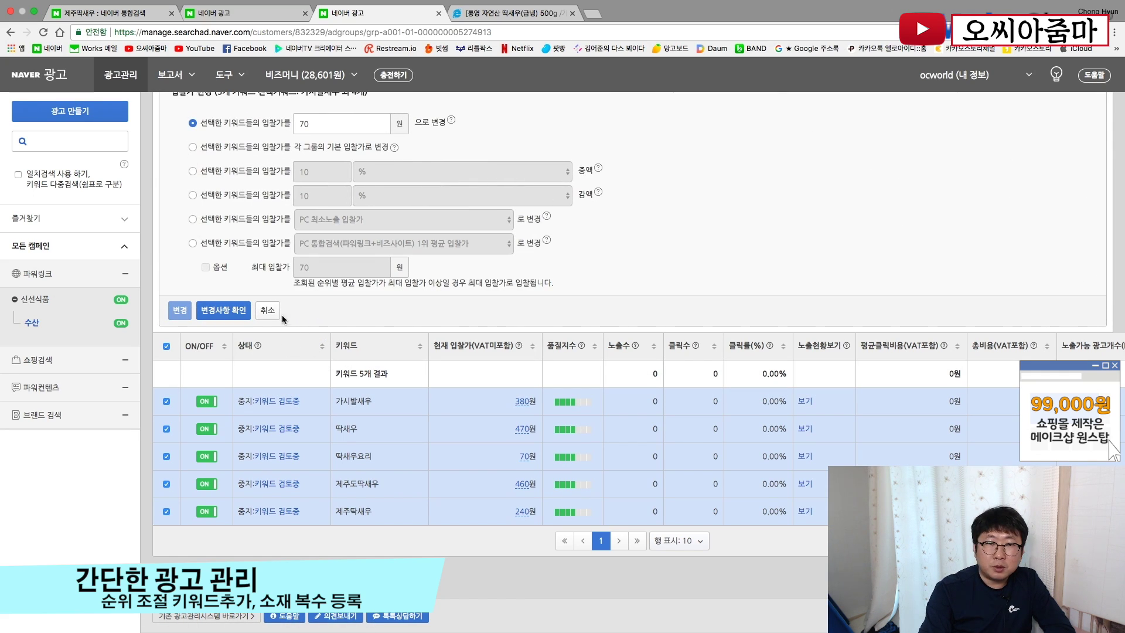
pyautogui.click(192, 243)
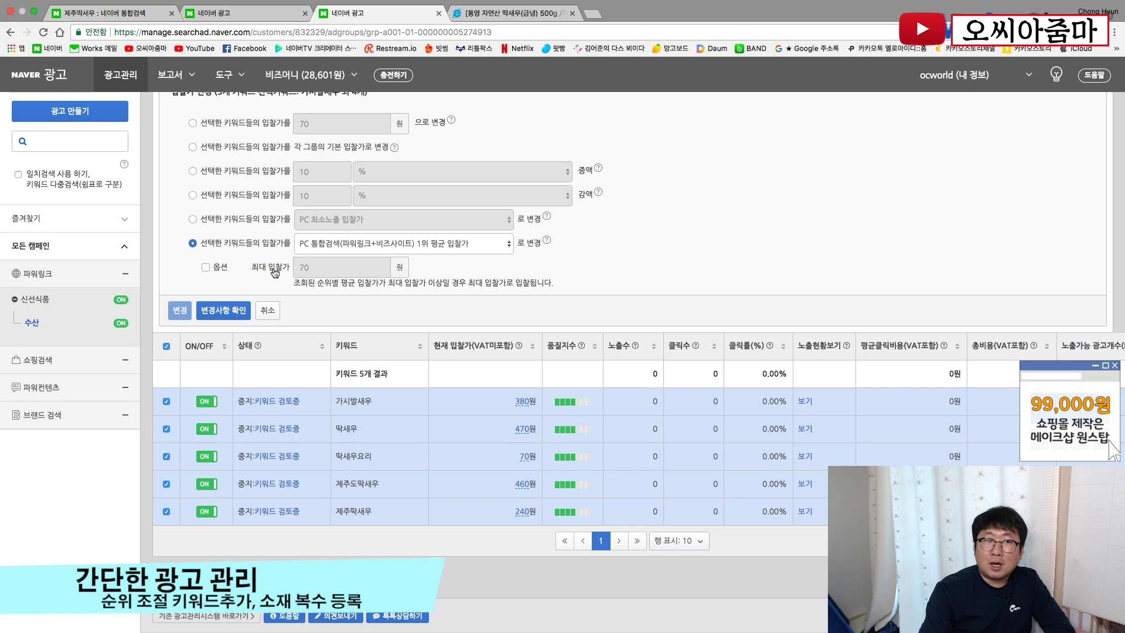
pyautogui.click(205, 267)
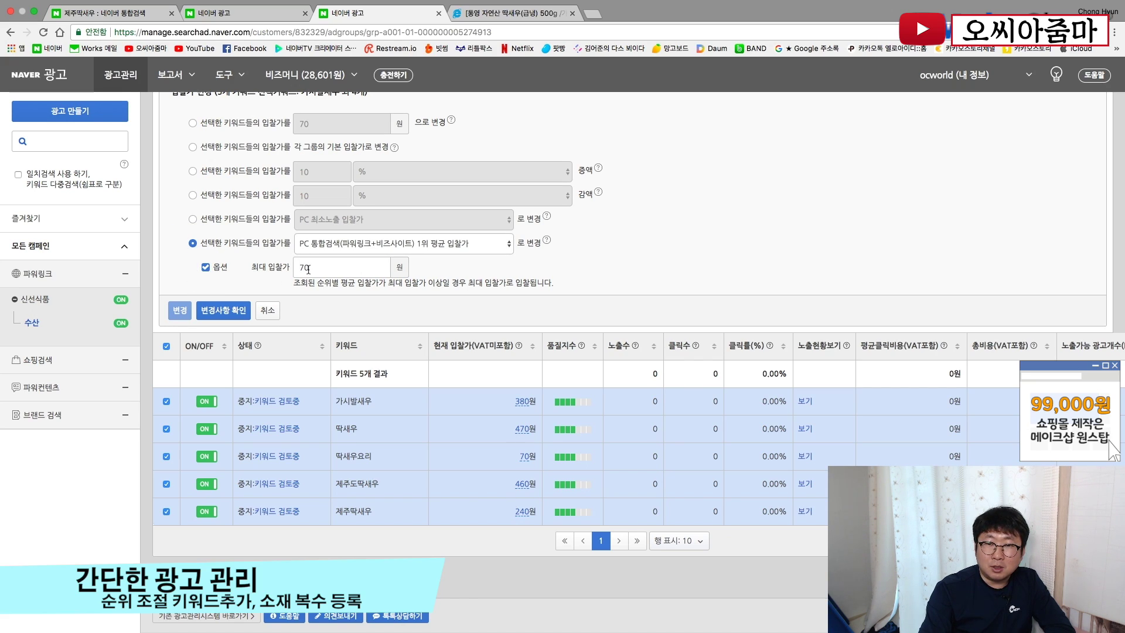
pyautogui.click(365, 242)
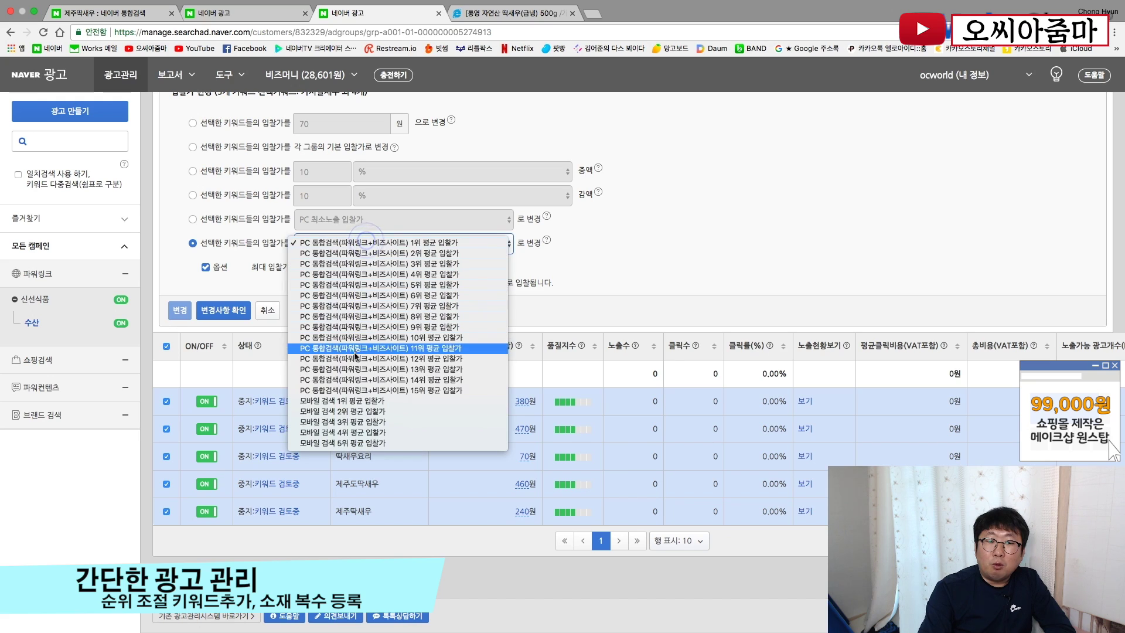
pyautogui.click(348, 401)
# Set the maximum bid to 200원 and preview the resulting keyword bids
pyautogui.doubleClick(306, 267)
pyautogui.write('2')
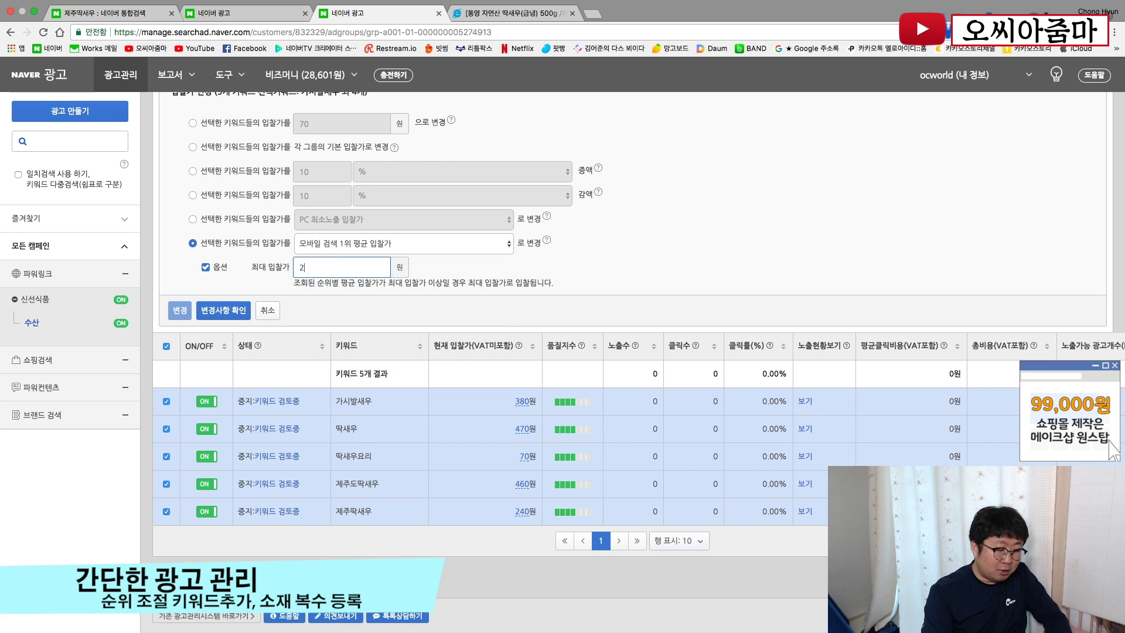
pyautogui.write('00')
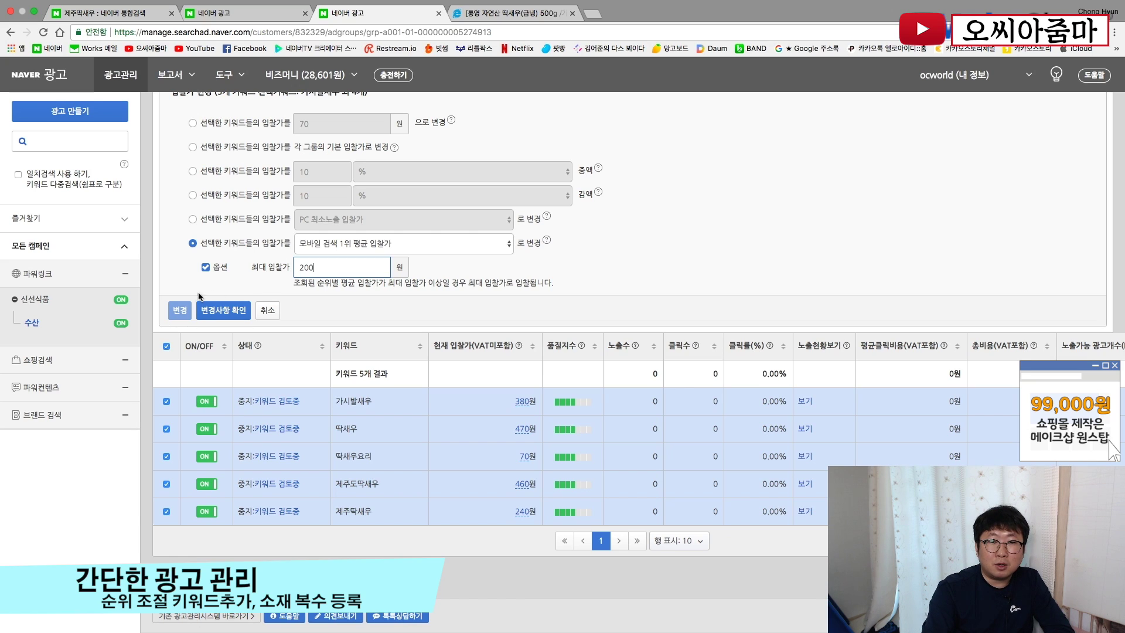
pyautogui.click(218, 309)
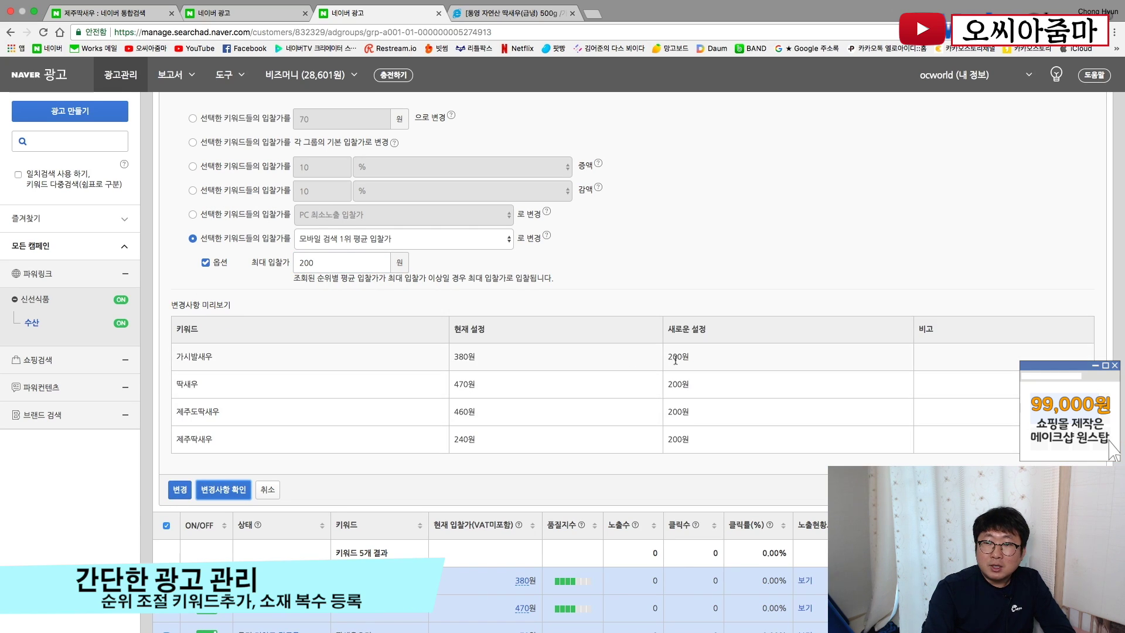
pyautogui.scroll(-1, 697, 437)
pyautogui.scroll(2, 697, 440)
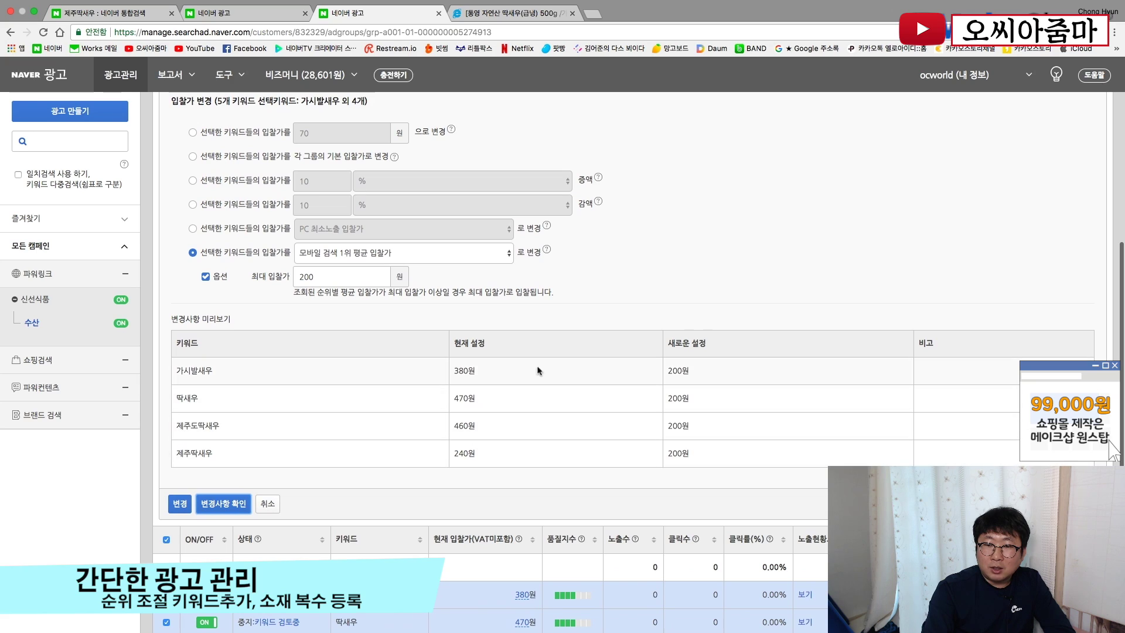
pyautogui.moveTo(691, 371); pyautogui.dragTo(668, 374)
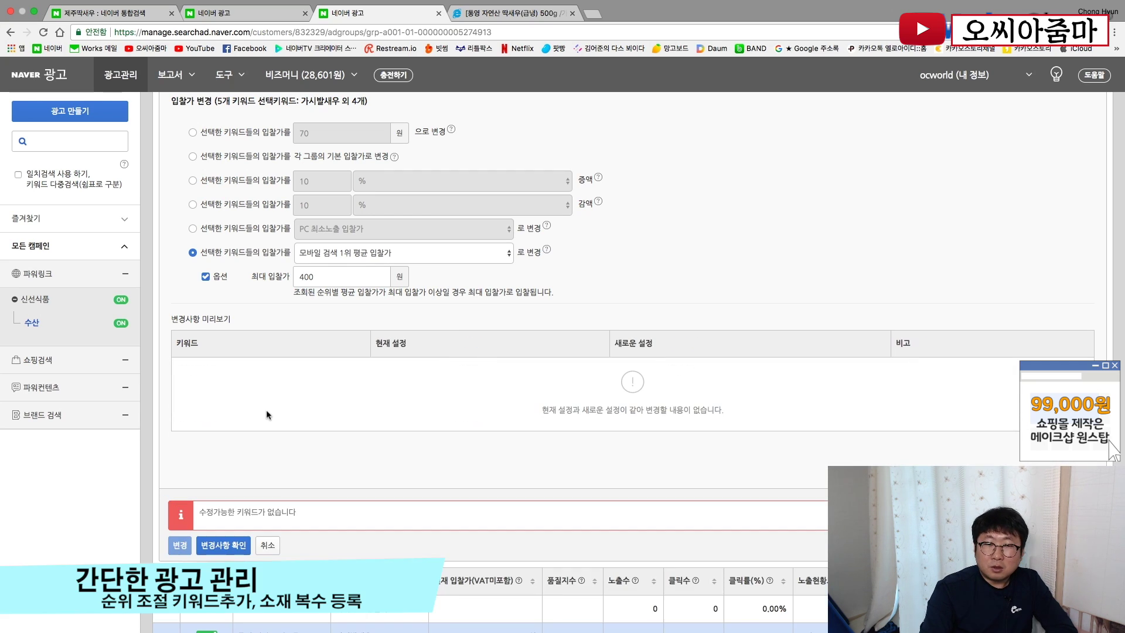
# Set the maximum bid to 400원, preview the capped keyword bids and apply the change
pyautogui.click(238, 545)
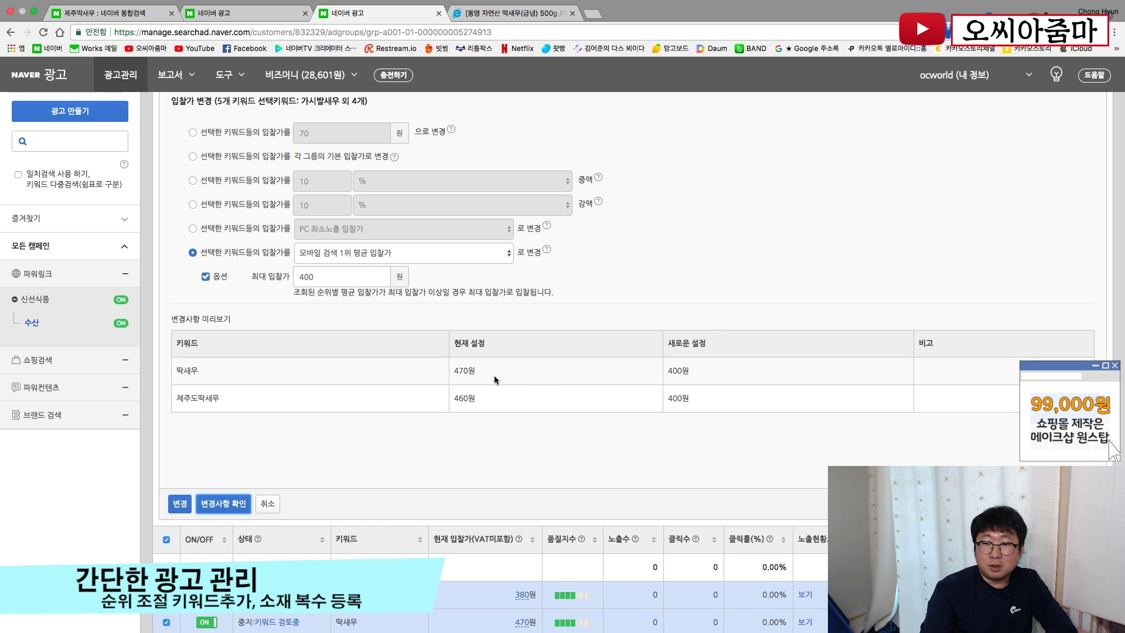
pyautogui.doubleClick(464, 370)
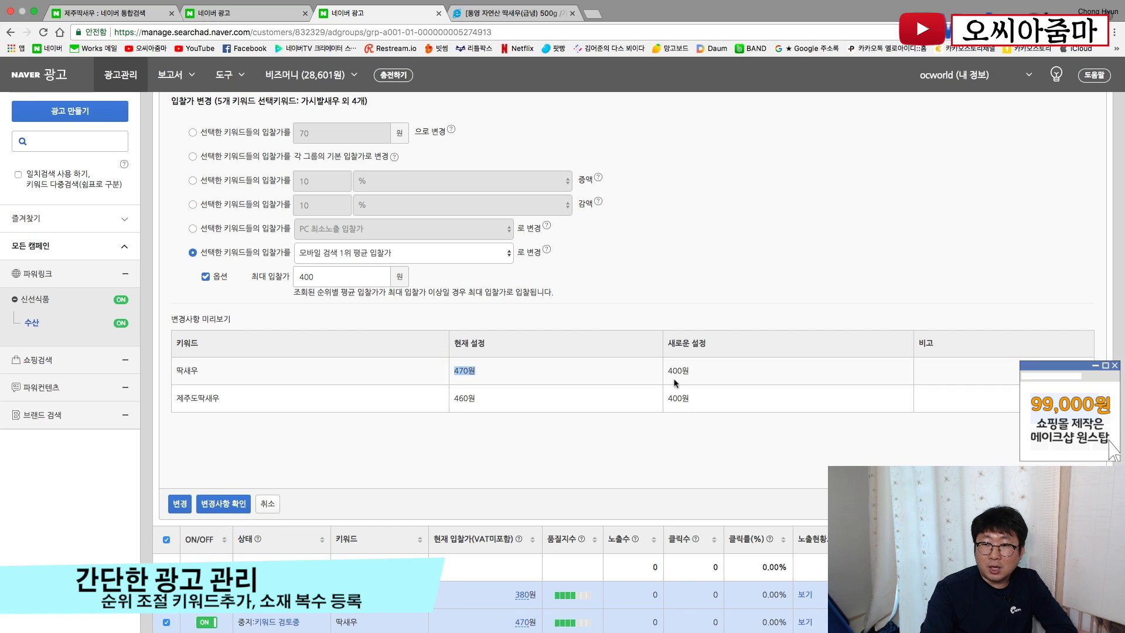
pyautogui.scroll(-3, 517, 474)
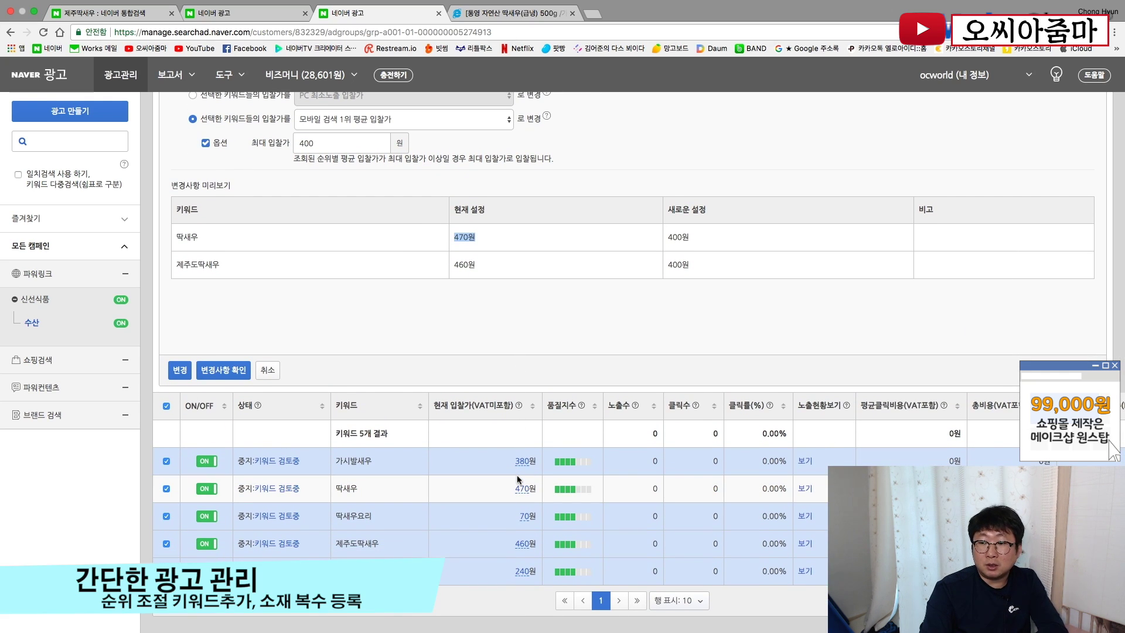
pyautogui.click(180, 369)
pyautogui.click(577, 333)
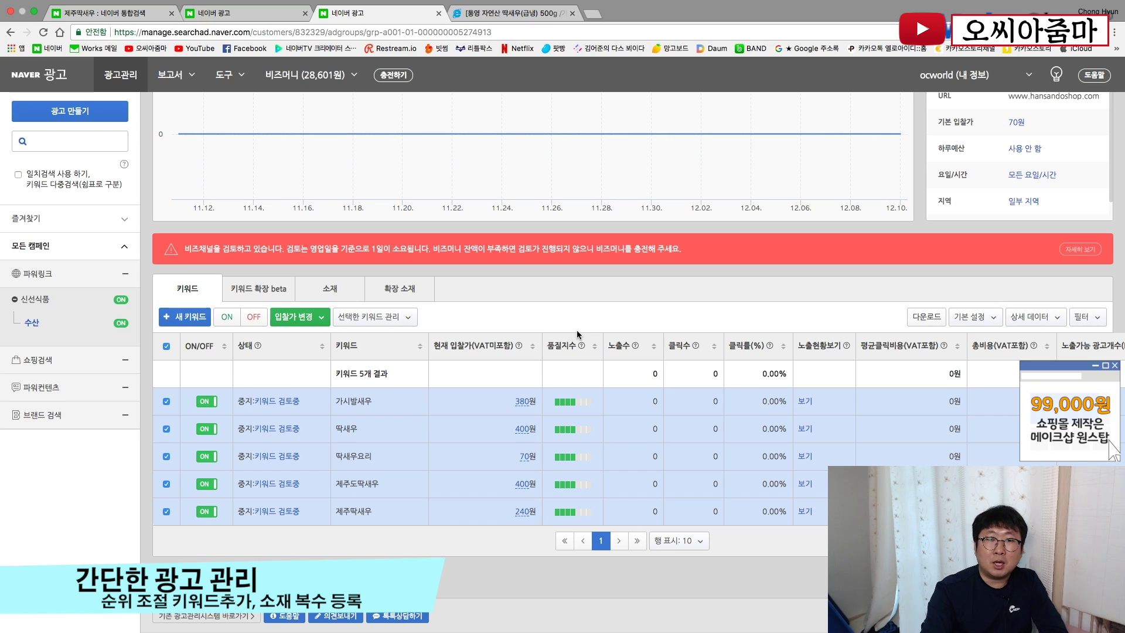
# Register a second creative based on the existing one, with the title changed to "딱새우 존맛인 오씨아줌마"
pyautogui.click(317, 284)
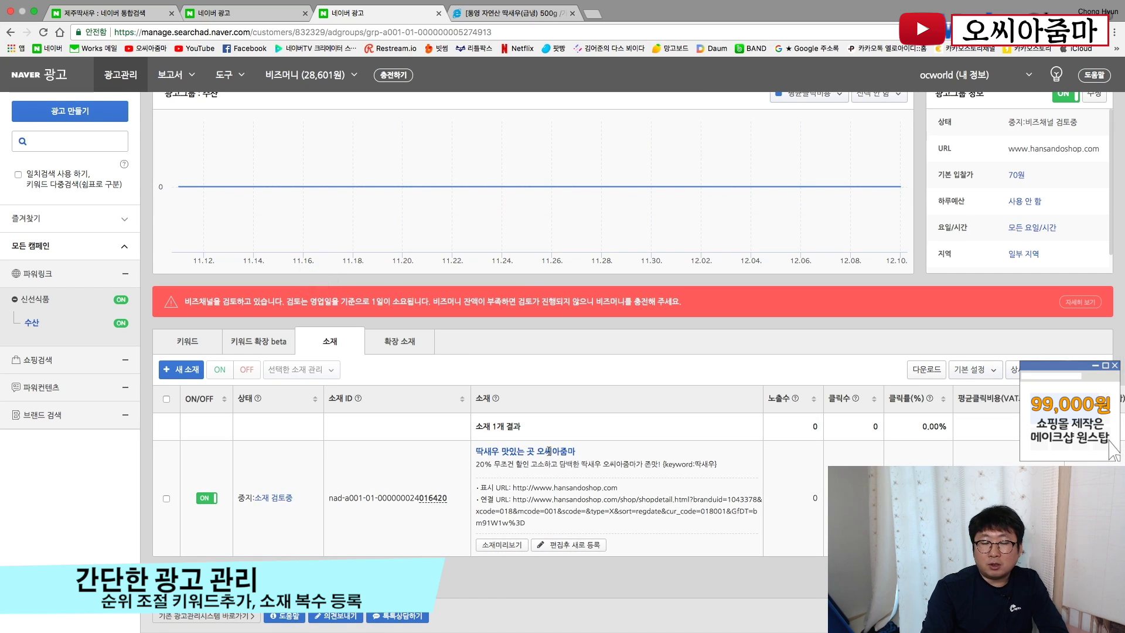
pyautogui.click(563, 545)
pyautogui.moveTo(390, 215); pyautogui.dragTo(423, 215)
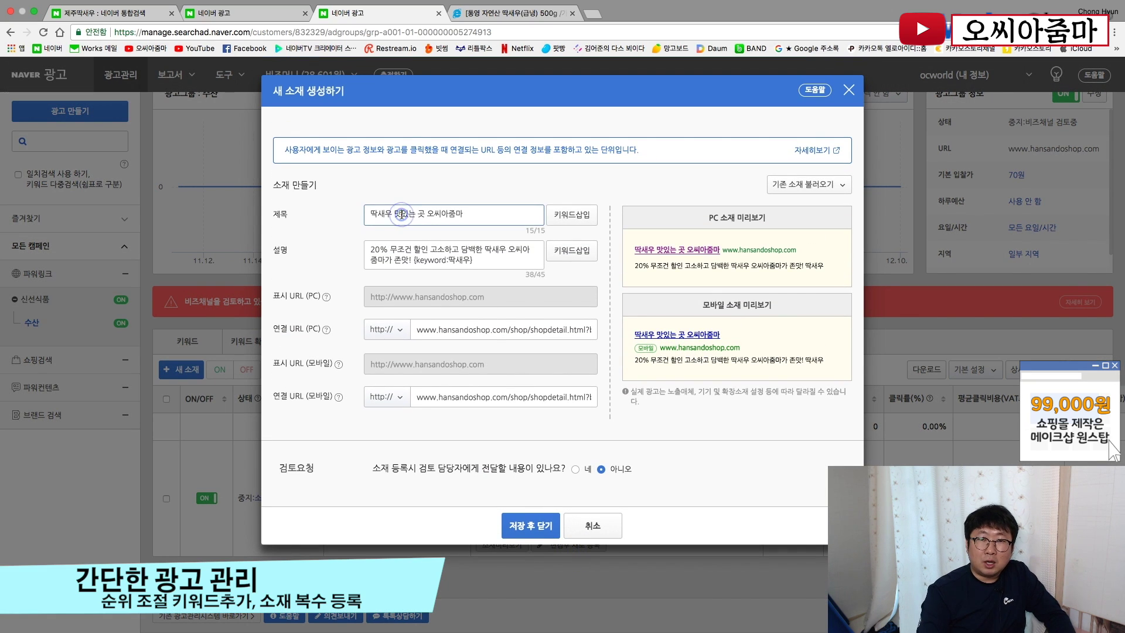
pyautogui.write('존맛인')
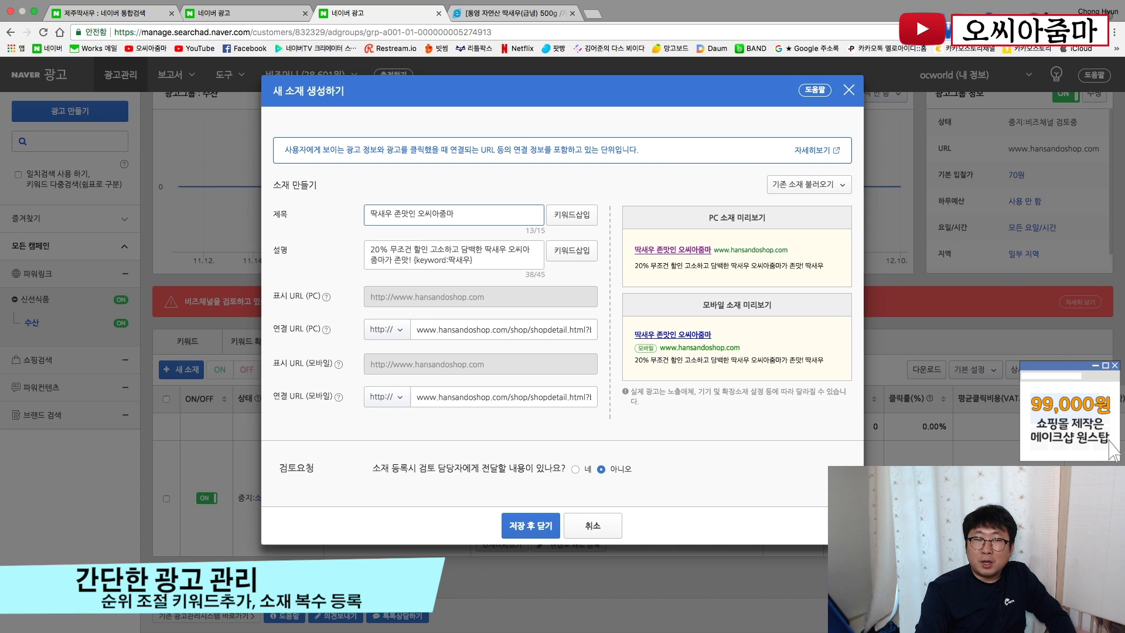
pyautogui.click(532, 530)
pyautogui.scroll(-2, 531, 530)
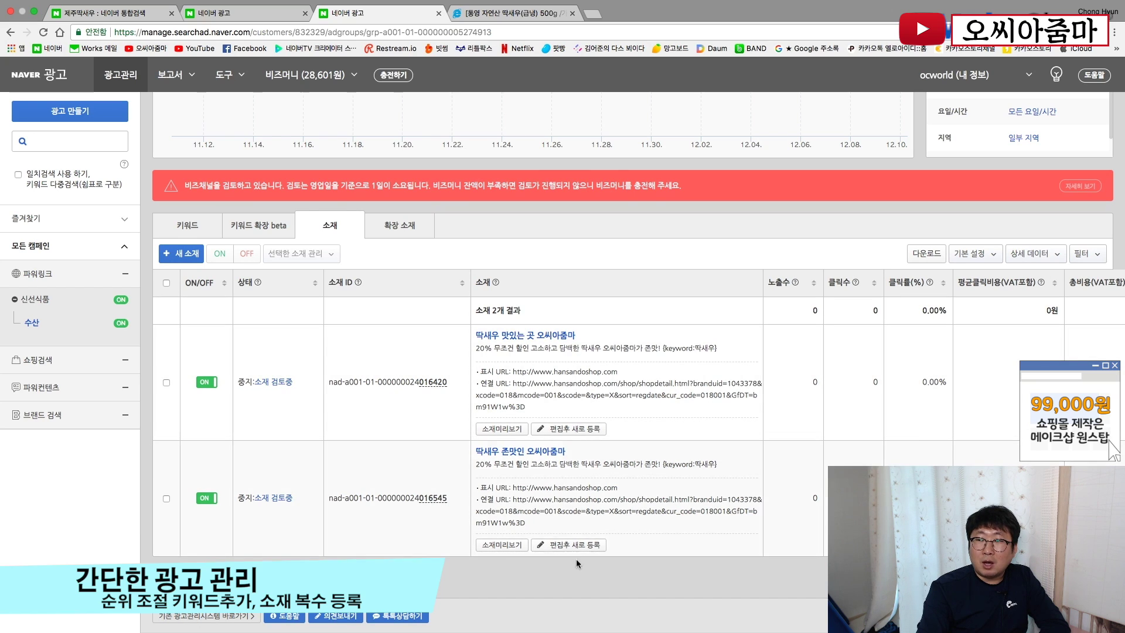
pyautogui.hscroll(2, 567, 345)
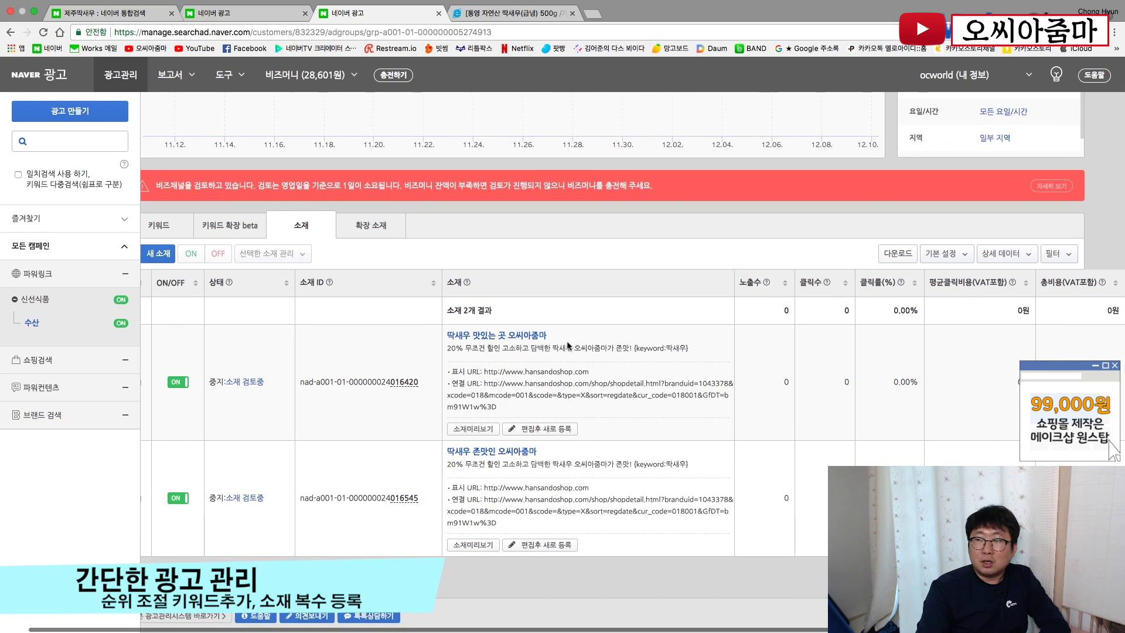